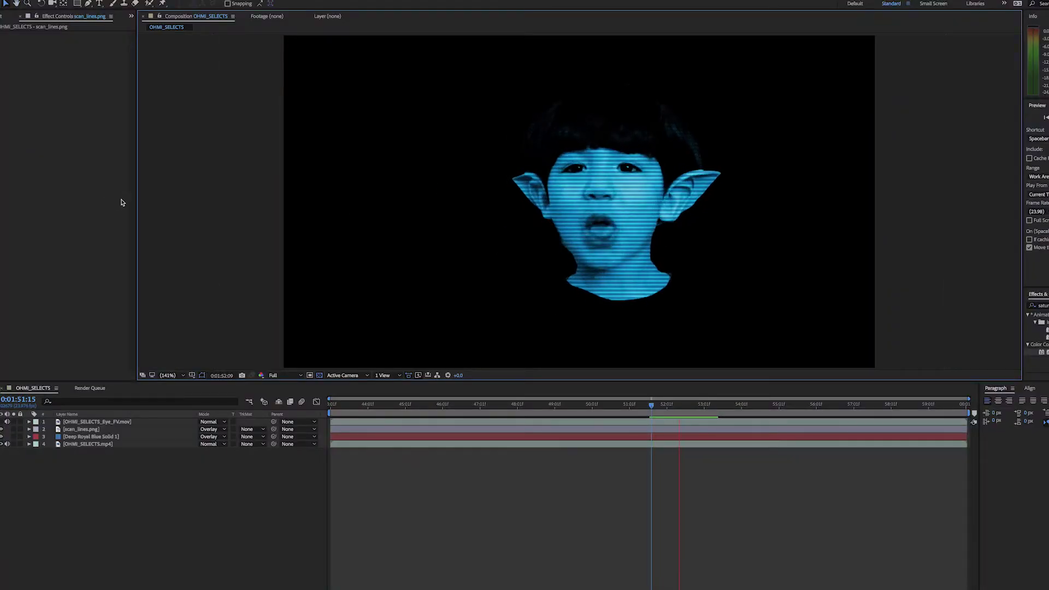
# Preview the finished blue hologram head animation around 0:01:51 in the OHMI_SELECTS composition.
pyautogui.press('space')
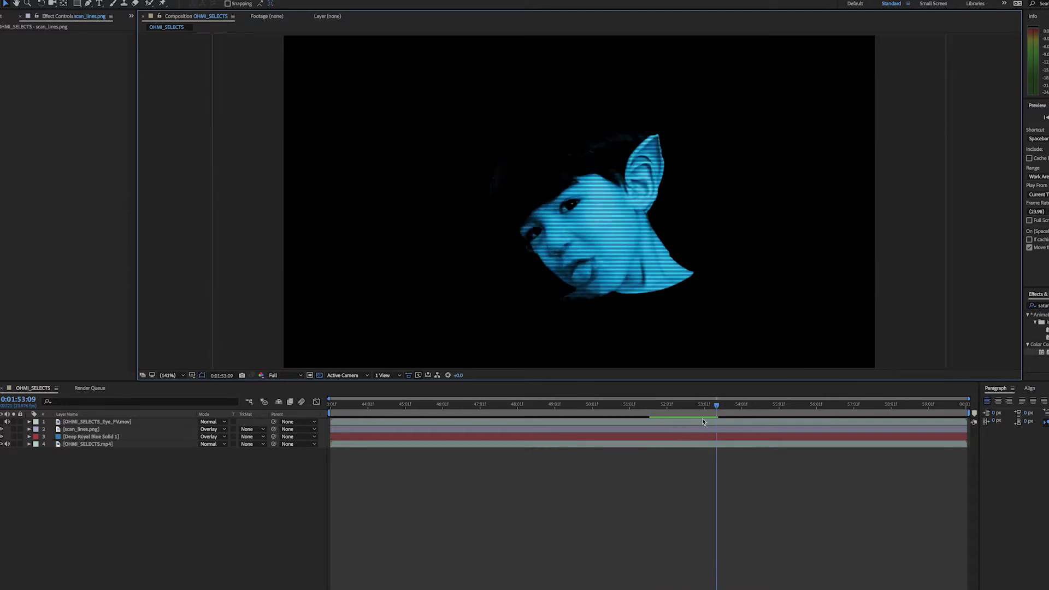
pyautogui.moveTo(673, 405); pyautogui.dragTo(652, 404)
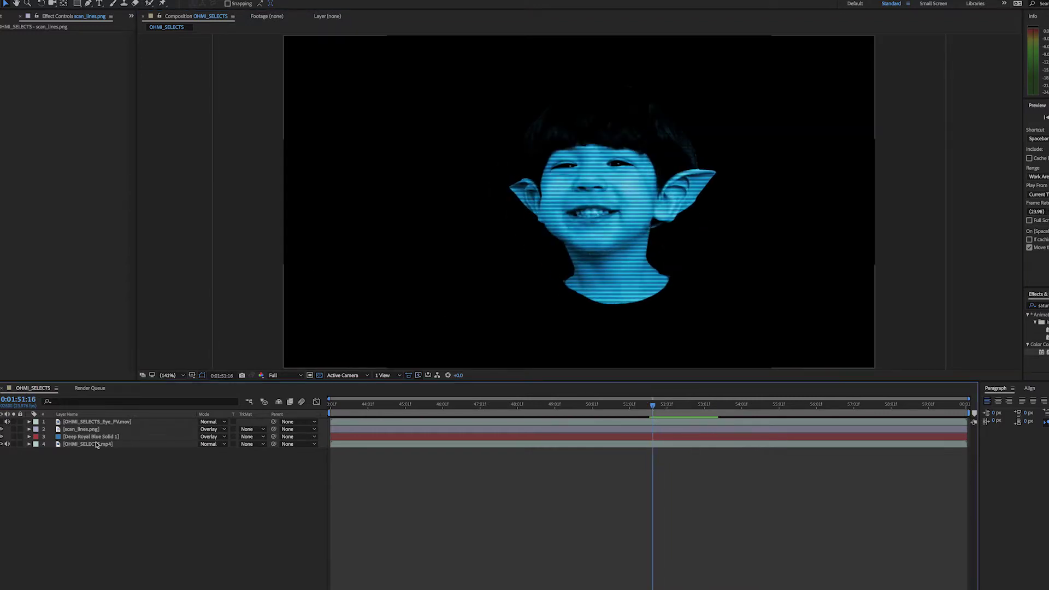
pyautogui.click(2, 421)
pyautogui.press('space')
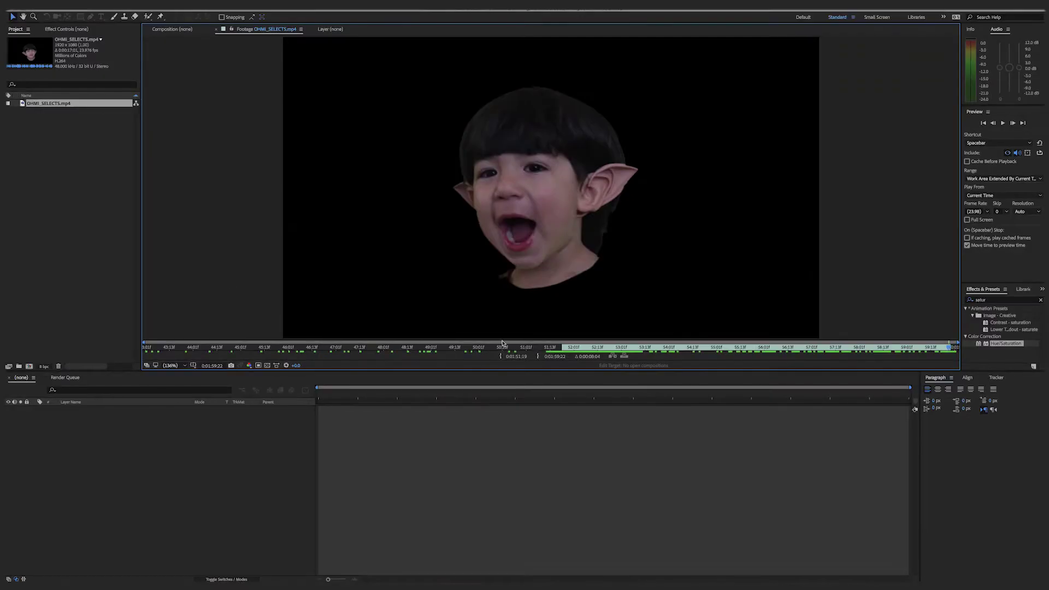
# Create a new composition from the OHMI_SELECTS.mp4 footage and check its opening frames.
pyautogui.moveTo(22, 104); pyautogui.dragTo(23, 191)
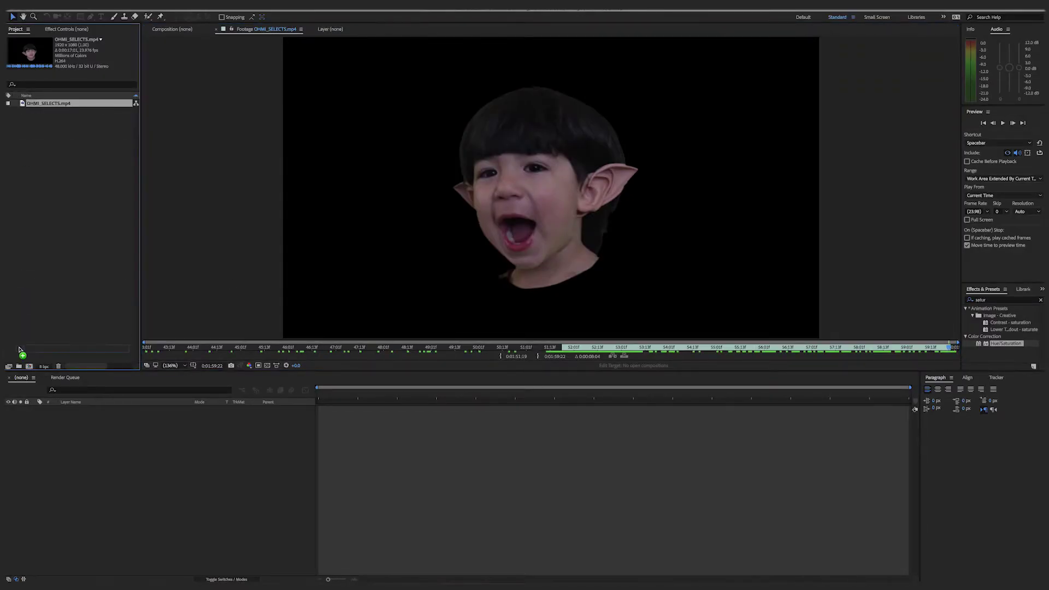
pyautogui.moveTo(30, 370); pyautogui.dragTo(31, 370)
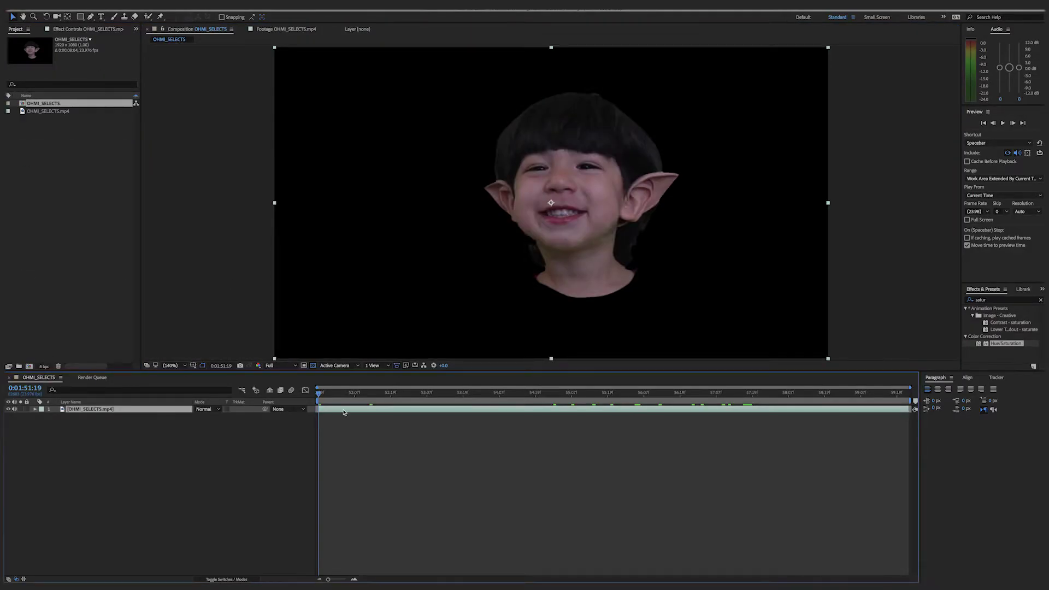
pyautogui.moveTo(355, 393); pyautogui.dragTo(285, 404)
# Apply Levels to the OHMI_SELECTS.mp4 layer with input black 26, input white 175, output black 13 and output white 209.
pyautogui.write('levels')
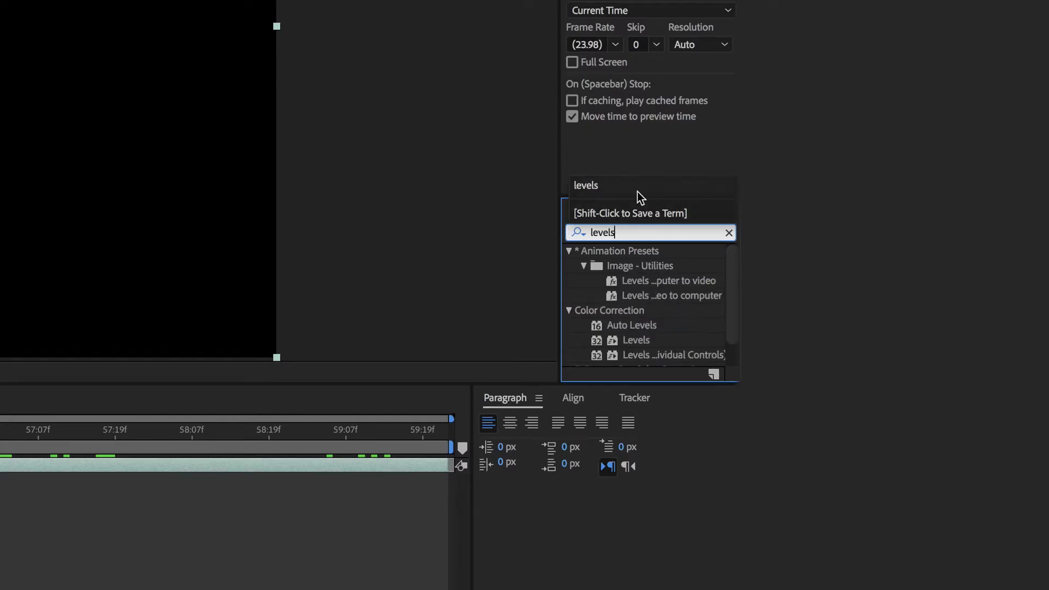
pyautogui.moveTo(976, 340); pyautogui.dragTo(598, 262)
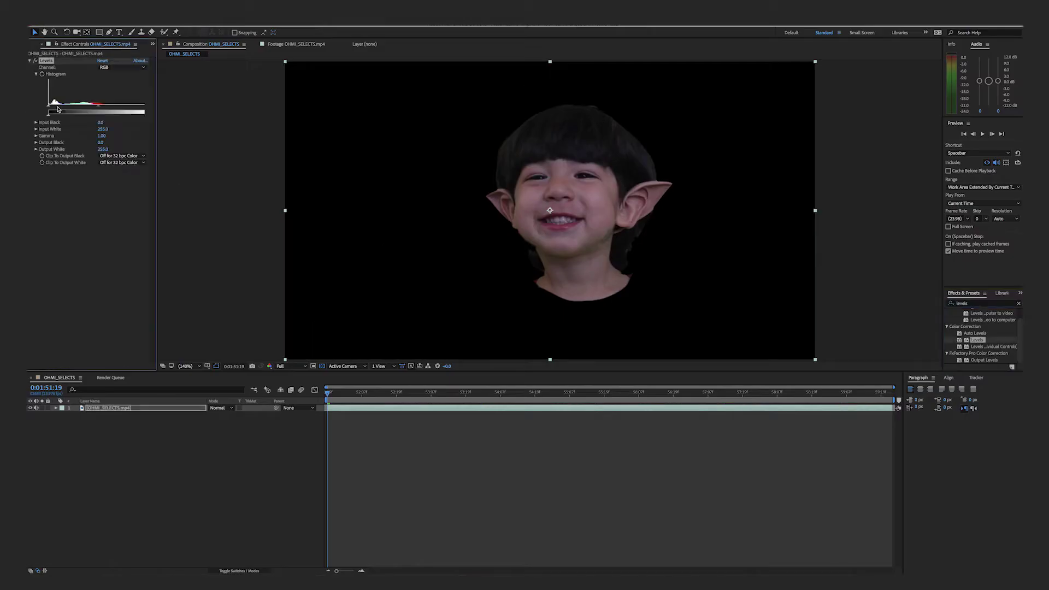
pyautogui.moveTo(49, 107)
pyautogui.mouseDown()
pyautogui.moveTo(96, 107)
pyautogui.moveTo(51, 115)
pyautogui.mouseUp()
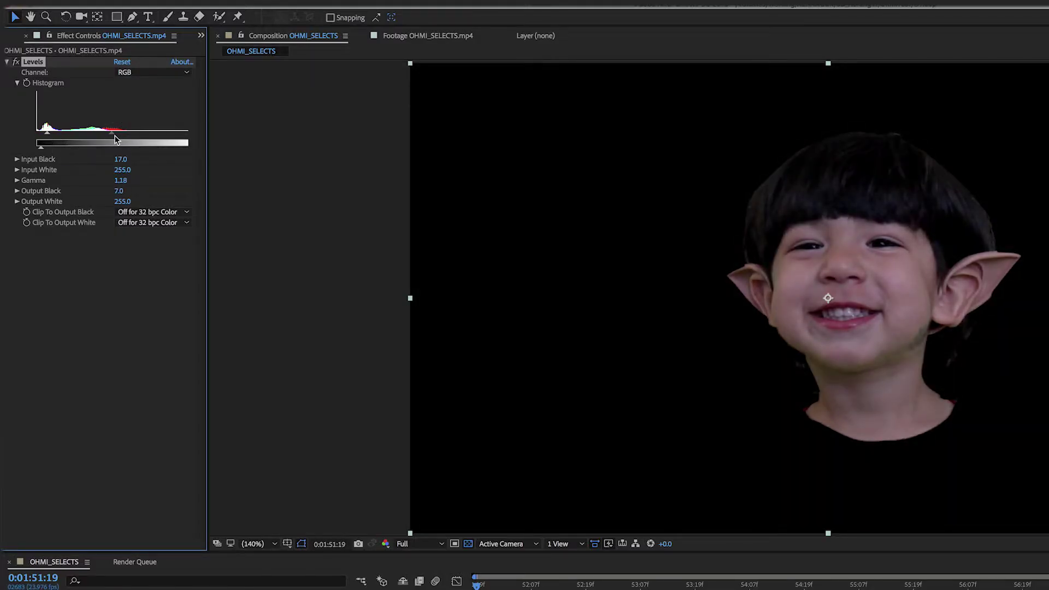
pyautogui.moveTo(114, 136)
pyautogui.mouseDown()
pyautogui.moveTo(103, 134)
pyautogui.moveTo(112, 134)
pyautogui.mouseUp()
pyautogui.moveTo(46, 134); pyautogui.dragTo(48, 137)
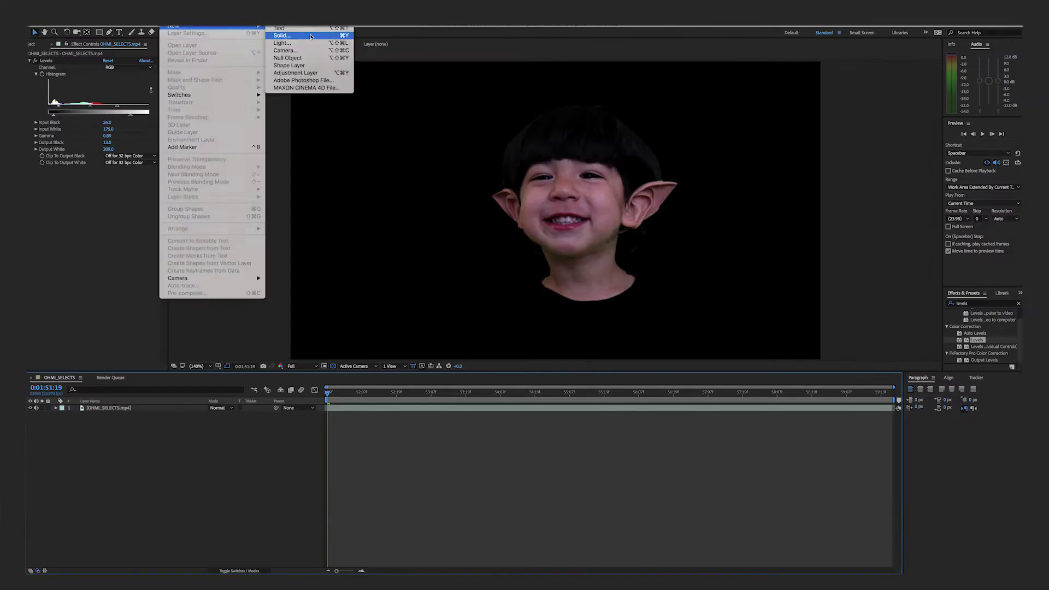
# Create a new grey solid layer named RadioWaves above the footage.
pyautogui.click(312, 37)
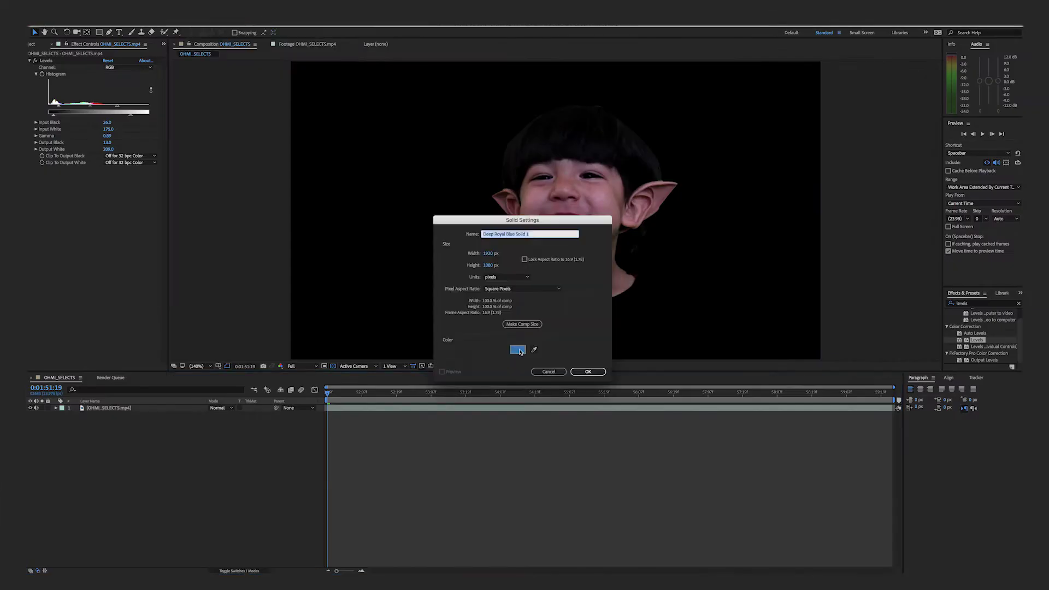
pyautogui.click(521, 350)
pyautogui.moveTo(465, 314); pyautogui.dragTo(398, 310)
pyautogui.click(602, 254)
pyautogui.click(585, 371)
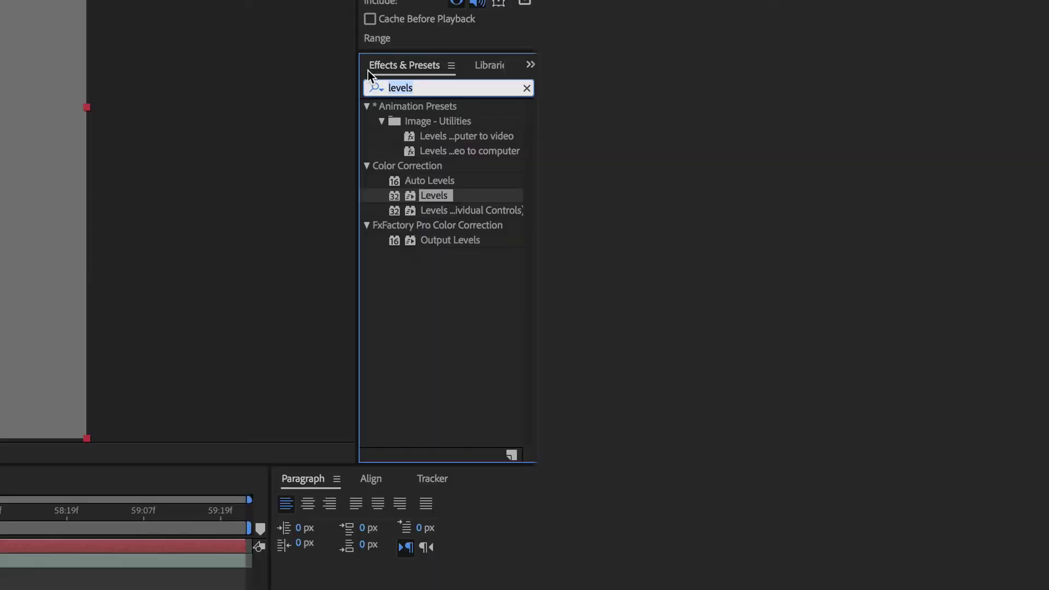
# Apply the Radio Waves effect to the RadioWaves solid and place its producer point at 997.4, 448.8 on the boy's face.
pyautogui.click(953, 302)
pyautogui.write('radio')
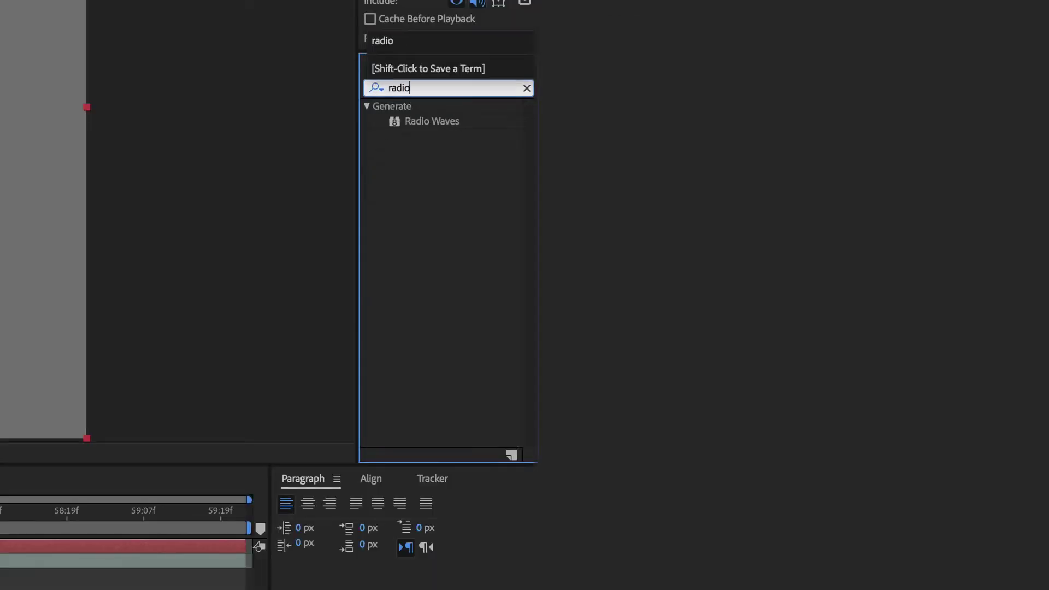
pyautogui.doubleClick(449, 122)
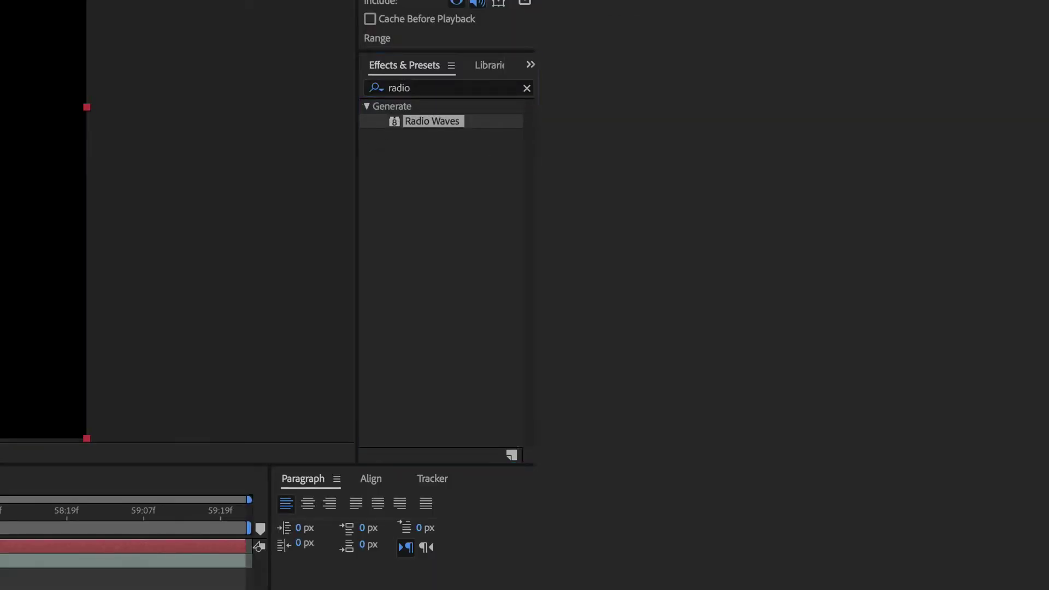
pyautogui.click(265, 58)
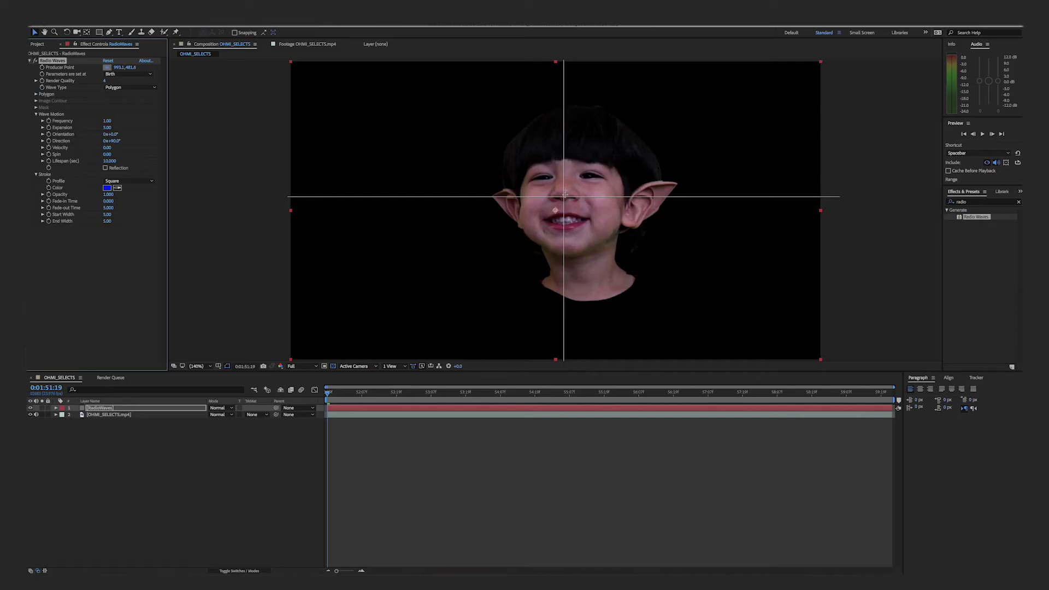
pyautogui.moveTo(565, 195); pyautogui.dragTo(565, 185)
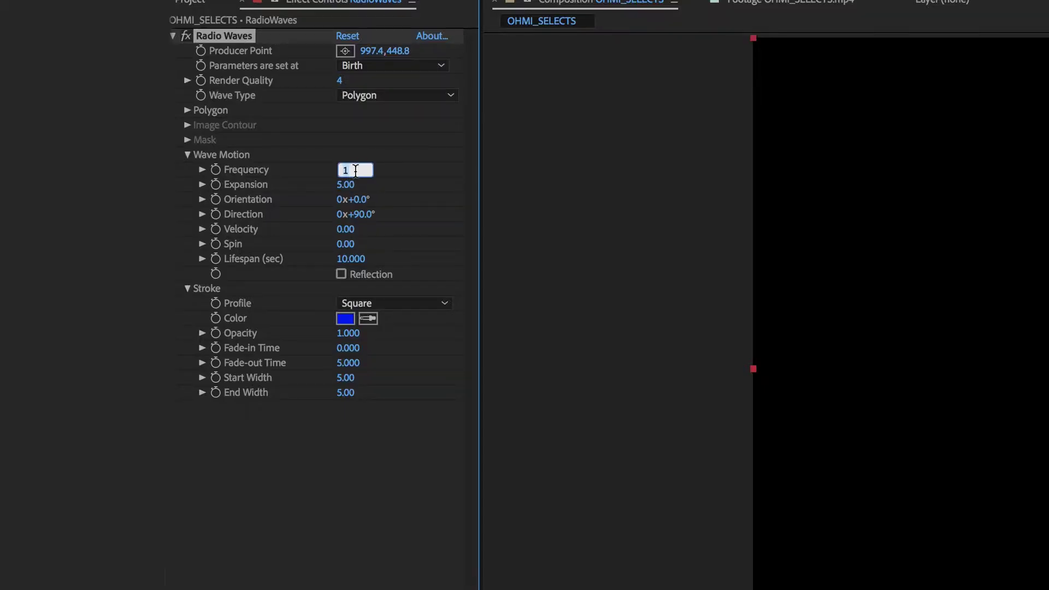
# Set the Radio Waves frequency to 0.80 and expansion to 12.
pyautogui.press('Tab')
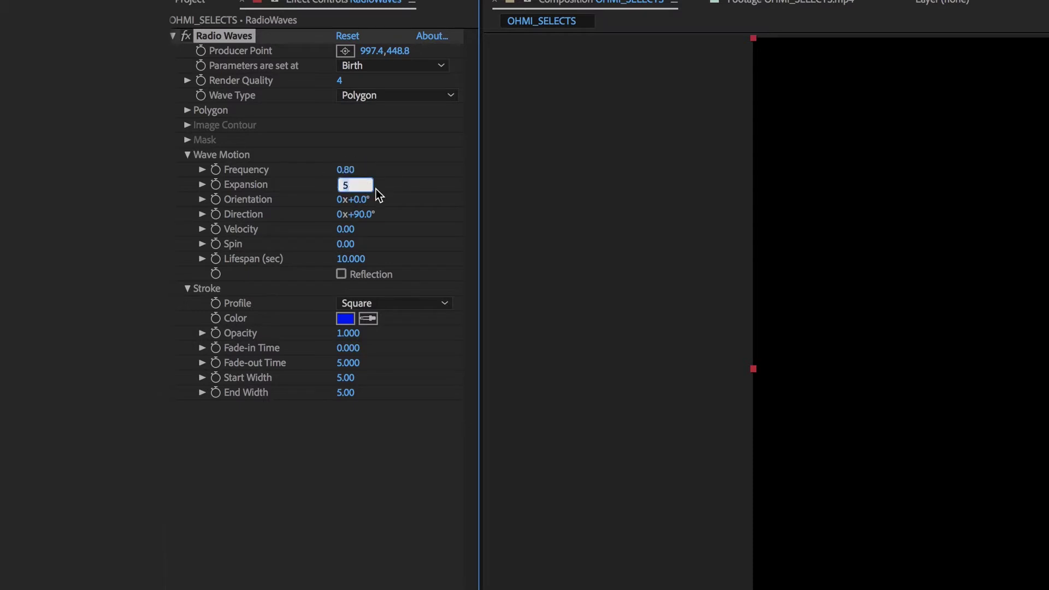
pyautogui.write('12')
pyautogui.click(300, 515)
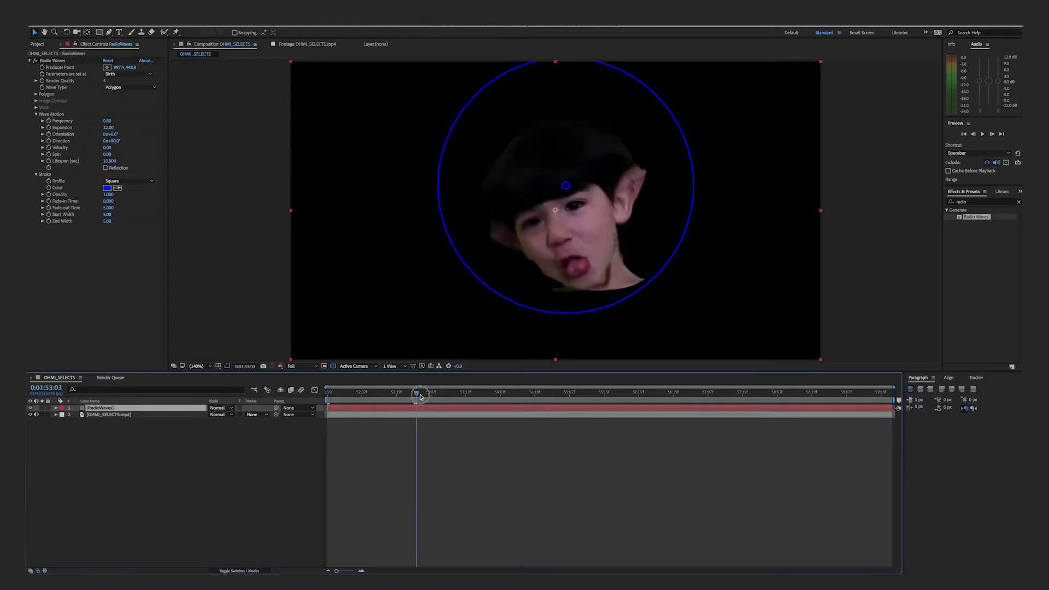
# Go to 0:01:54:23 and change the Radio Waves stroke color to a muted light blue.
pyautogui.moveTo(418, 393); pyautogui.dragTo(557, 389)
pyautogui.click(107, 188)
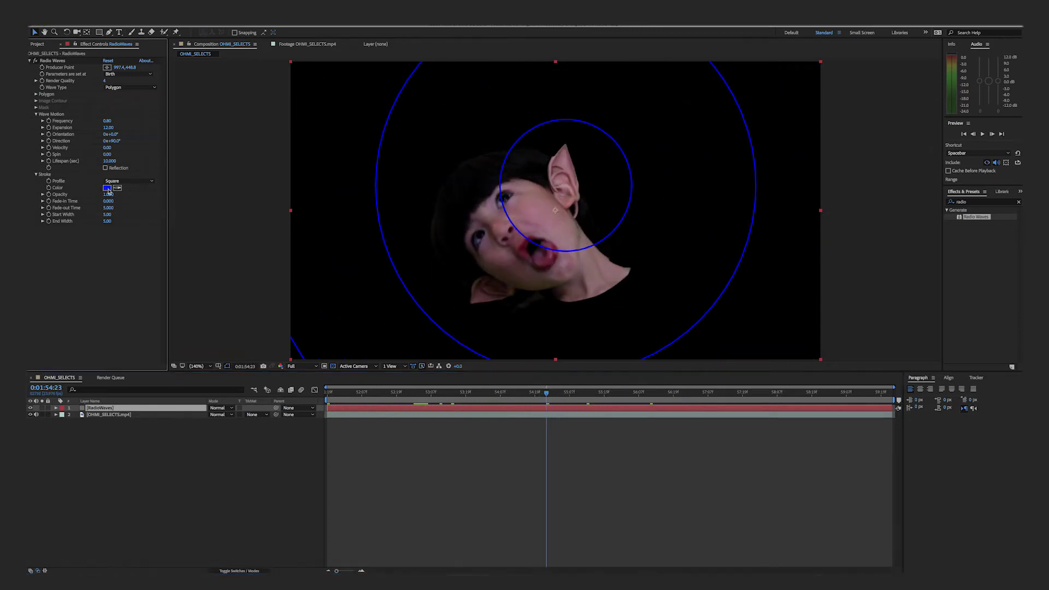
pyautogui.click(540, 297)
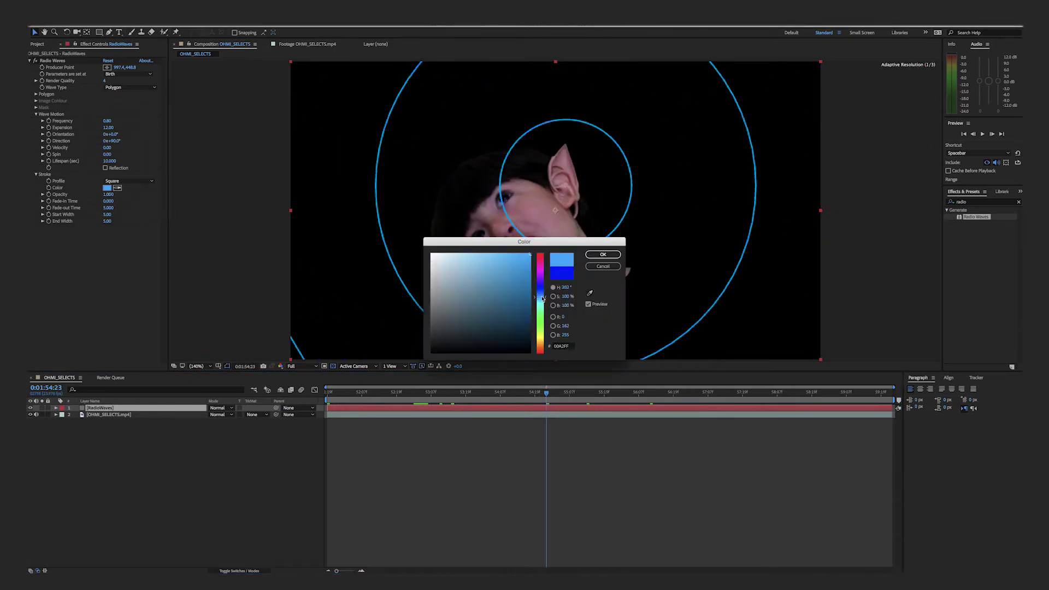
pyautogui.moveTo(520, 293)
pyautogui.mouseDown()
pyautogui.moveTo(462, 283)
pyautogui.moveTo(470, 302)
pyautogui.moveTo(486, 275)
pyautogui.moveTo(503, 284)
pyautogui.moveTo(477, 268)
pyautogui.moveTo(458, 286)
pyautogui.moveTo(462, 302)
pyautogui.moveTo(469, 286)
pyautogui.mouseUp()
pyautogui.click(603, 254)
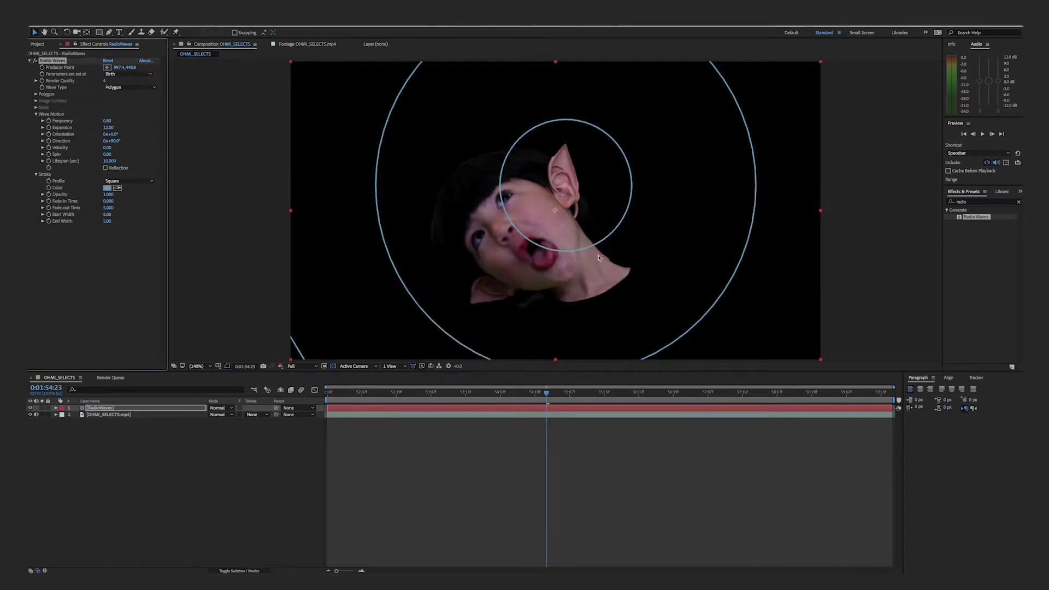
# Set the Radio Waves stroke to fade-out time 10, start width 42 and end width 1.
pyautogui.click(107, 208)
pyautogui.write('10')
pyautogui.click(144, 213)
pyautogui.moveTo(107, 214); pyautogui.dragTo(145, 214)
pyautogui.moveTo(414, 362); pyautogui.dragTo(951, 361)
pyautogui.click(333, 377)
pyautogui.write('1')
pyautogui.press('Return')
pyautogui.moveTo(344, 355); pyautogui.dragTo(283, 380)
# Apply Gaussian Blur to the RadioWaves layer and raise its blurriness until the rings look soft and glowing.
pyautogui.moveTo(332, 155); pyautogui.dragTo(338, 157)
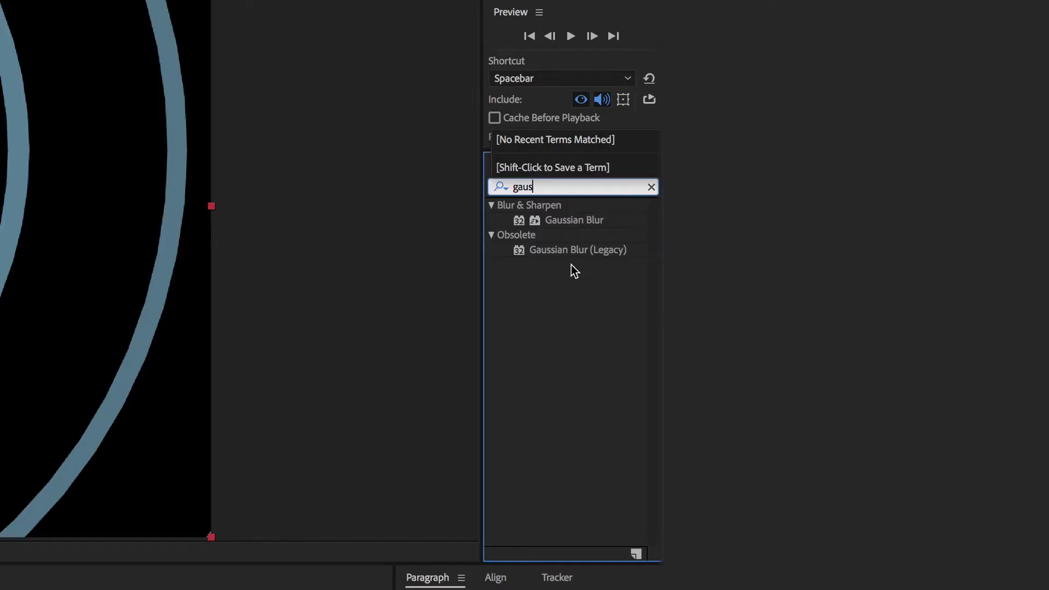
pyautogui.click(566, 221)
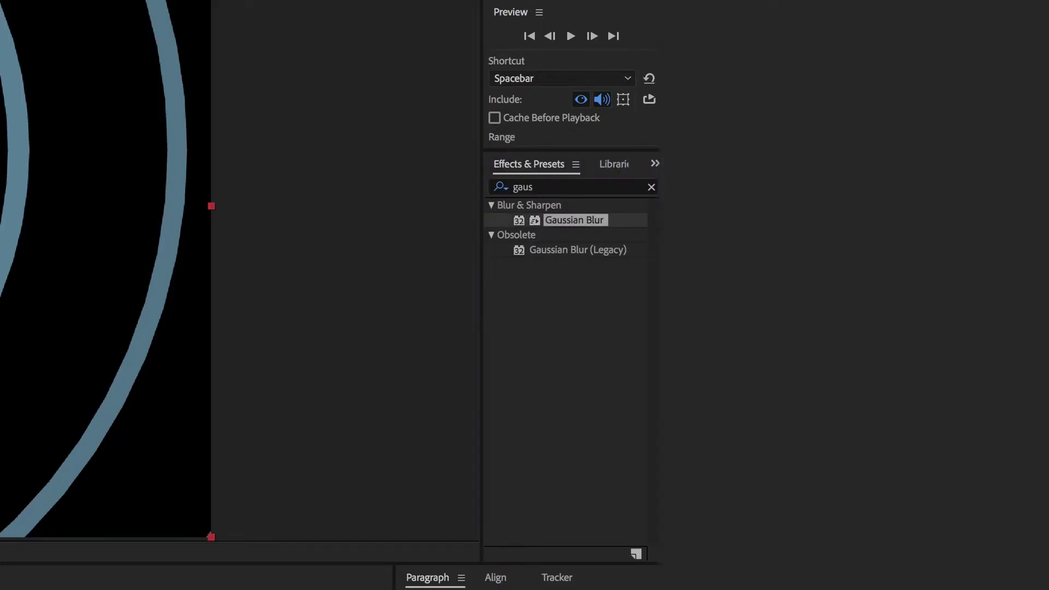
pyautogui.moveTo(568, 221); pyautogui.dragTo(99, 259)
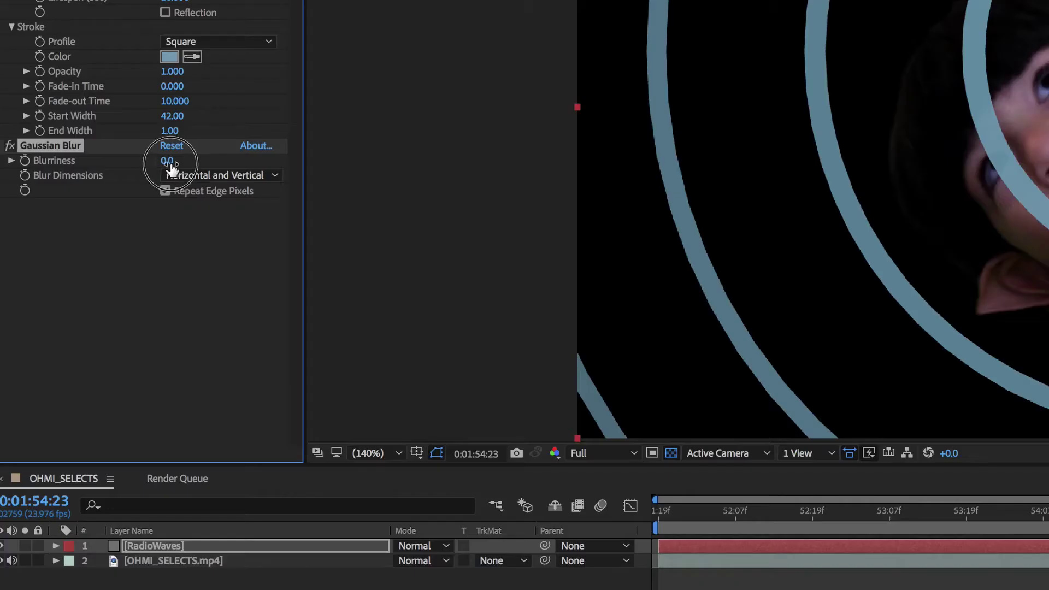
pyautogui.moveTo(107, 239); pyautogui.dragTo(164, 227)
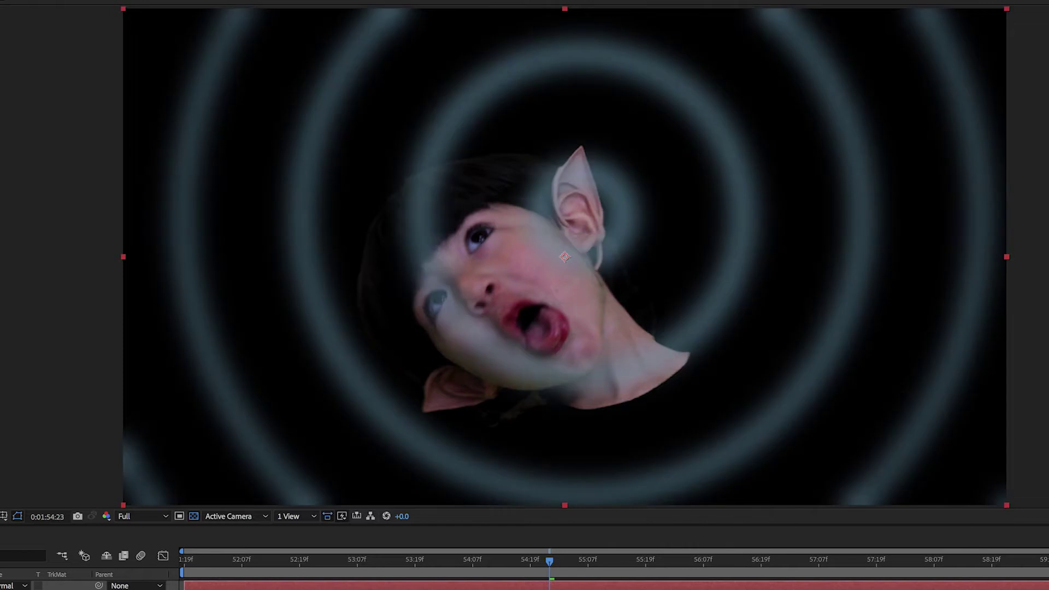
# Duplicate the OHMI_SELECTS.mp4 layer and move the copy above the RadioWaves layer.
pyautogui.click(126, 416)
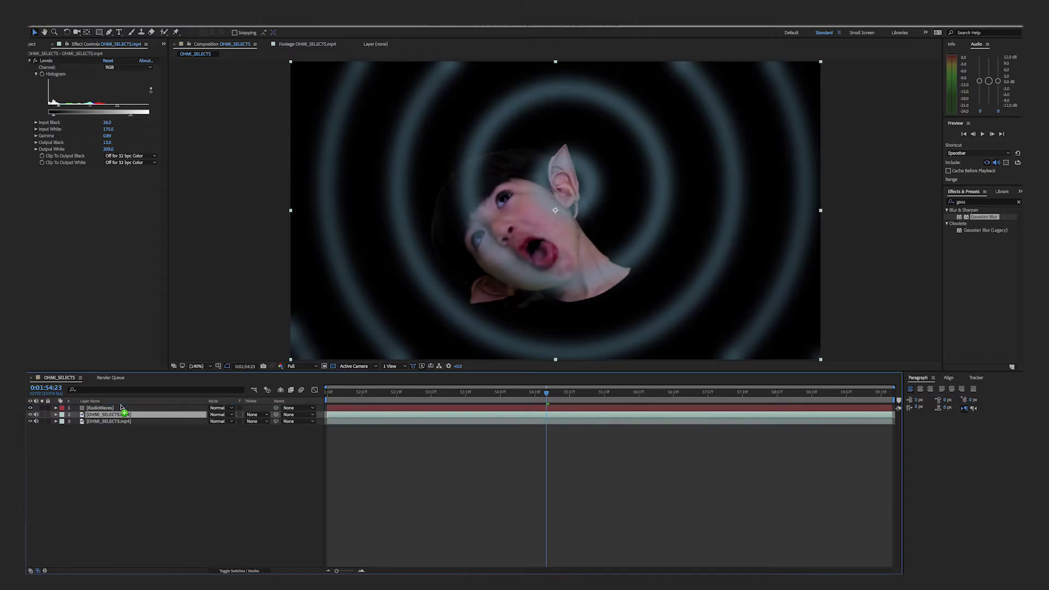
pyautogui.moveTo(121, 407); pyautogui.dragTo(121, 405)
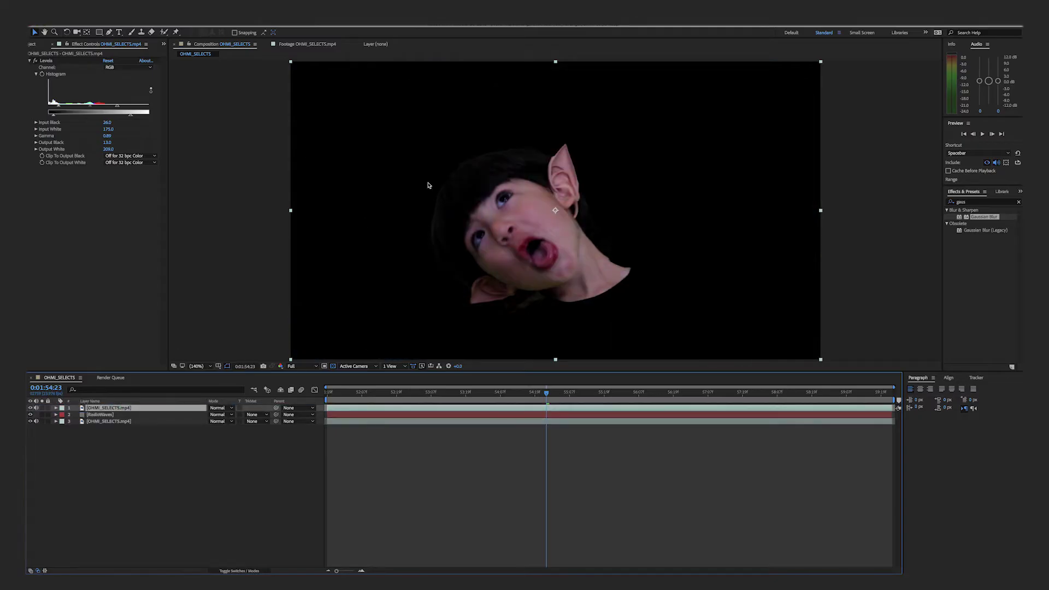
# At 0:01:57:01, draw a closed Pen mask loosely around the boy's head and neck on the uppermost OHMI_SELECTS.mp4 layer.
pyautogui.click(612, 391)
pyautogui.press('space')
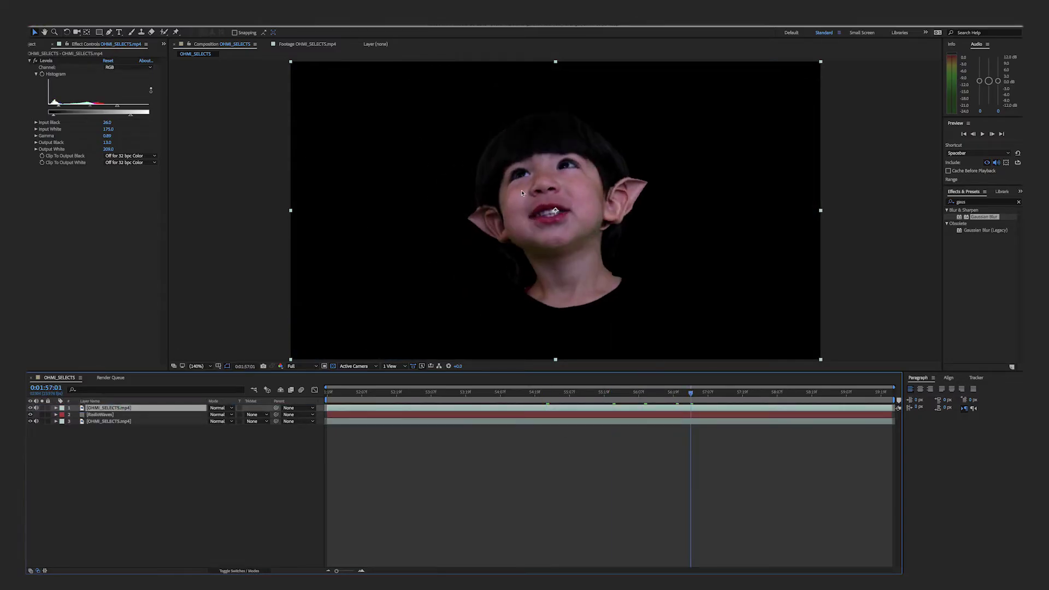
pyautogui.click(109, 33)
pyautogui.click(492, 126)
pyautogui.moveTo(466, 146); pyautogui.dragTo(459, 156)
pyautogui.moveTo(456, 191); pyautogui.dragTo(458, 200)
pyautogui.moveTo(461, 225); pyautogui.dragTo(476, 257)
pyautogui.moveTo(497, 286); pyautogui.dragTo(506, 296)
pyautogui.moveTo(558, 323); pyautogui.dragTo(571, 324)
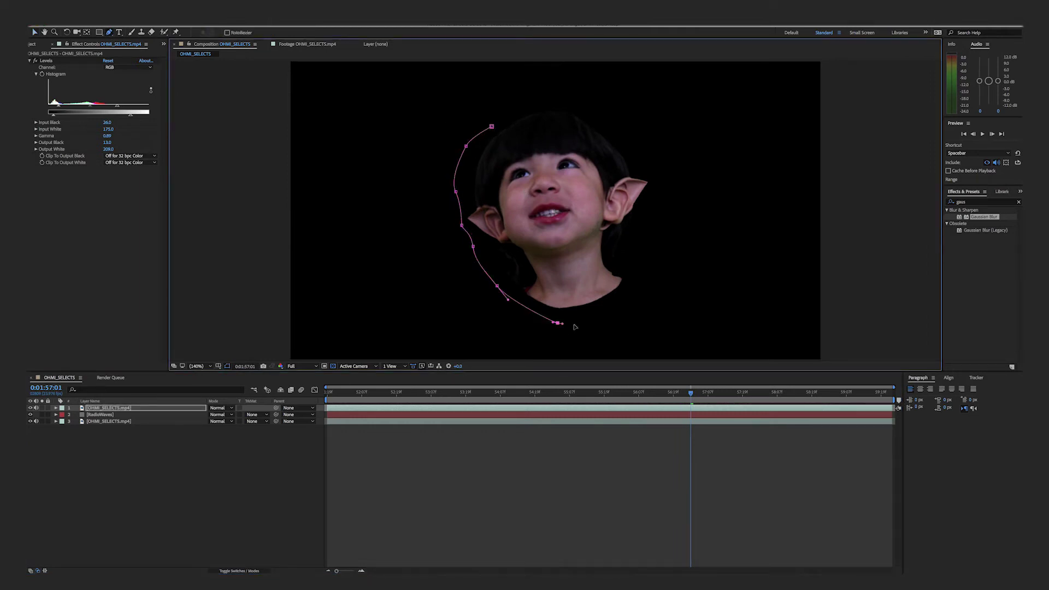
pyautogui.click(656, 172)
pyautogui.click(628, 145)
pyautogui.click(603, 103)
pyautogui.click(532, 87)
pyautogui.click(496, 120)
pyautogui.click(492, 126)
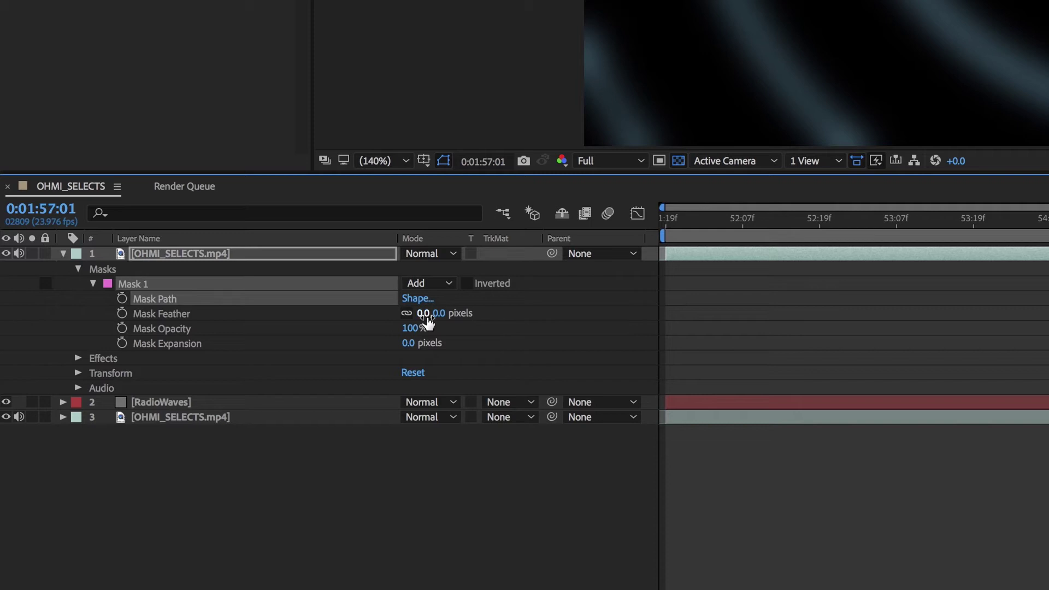
# Set the head mask's feather to 100 pixels.
pyautogui.click(424, 313)
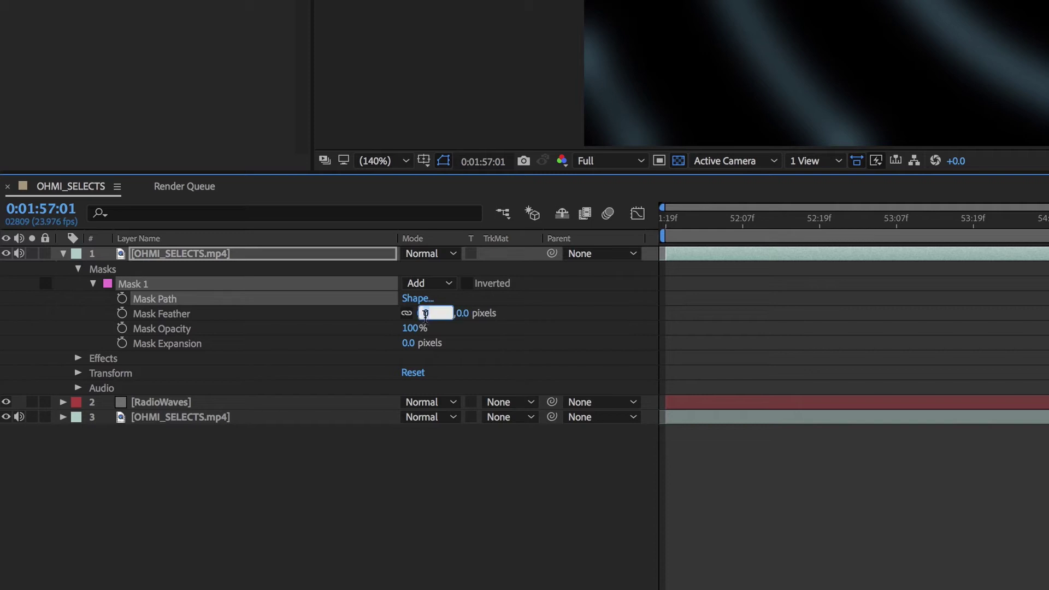
pyautogui.write('100')
pyautogui.click(396, 506)
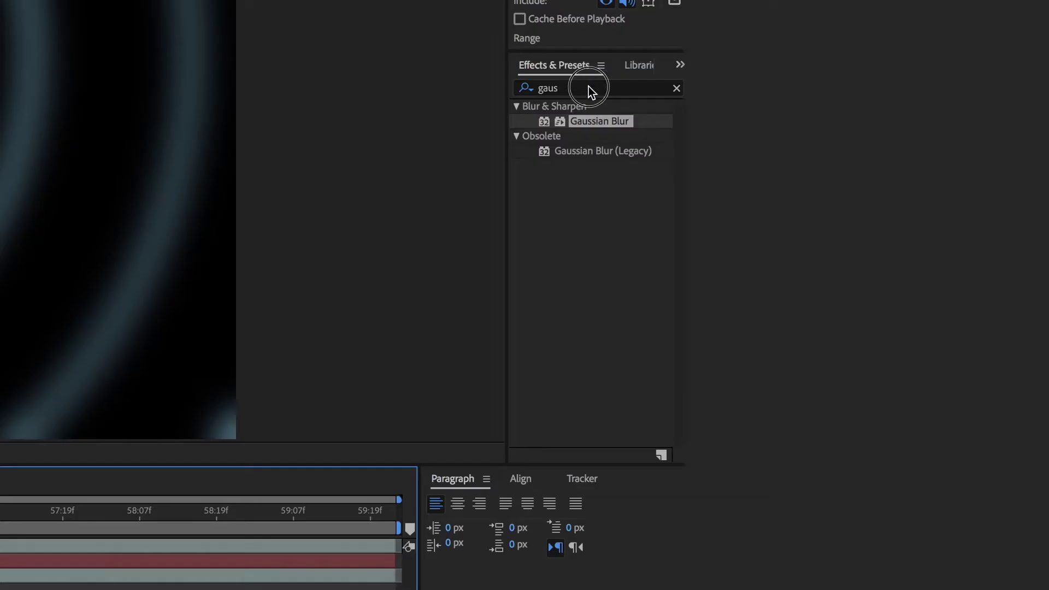
# Apply the Tritone effect to the masked OHMI_SELECTS.mp4 layer.
pyautogui.click(978, 202)
pyautogui.write('trito')
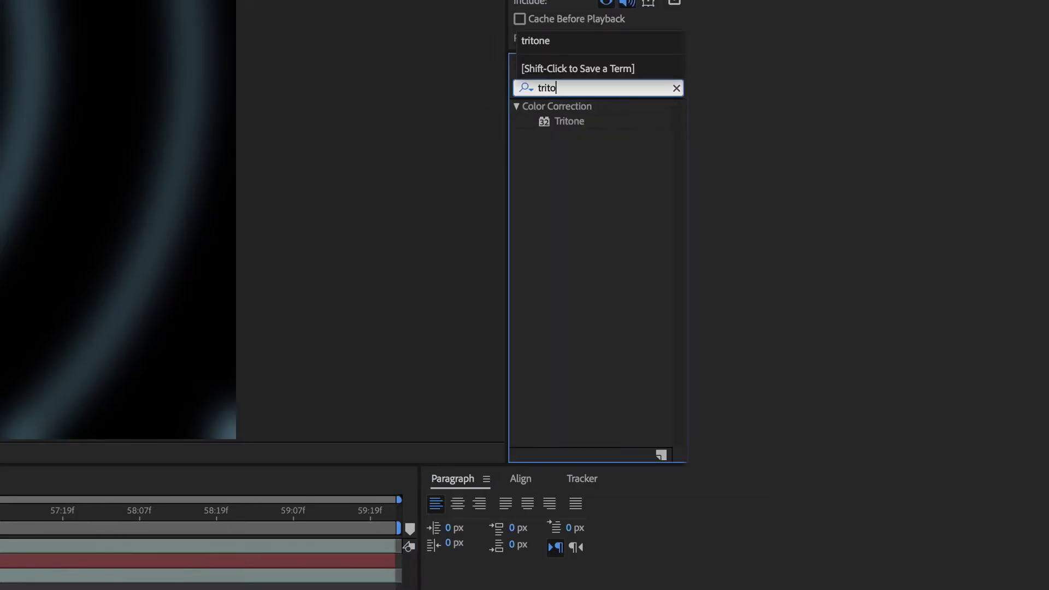
pyautogui.write('ne')
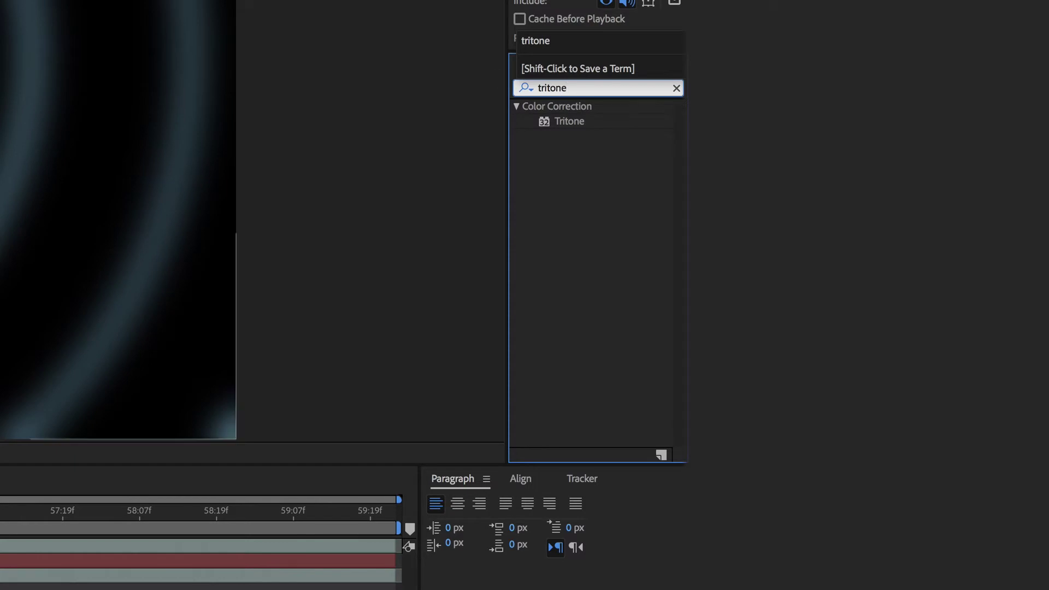
pyautogui.click(197, 546)
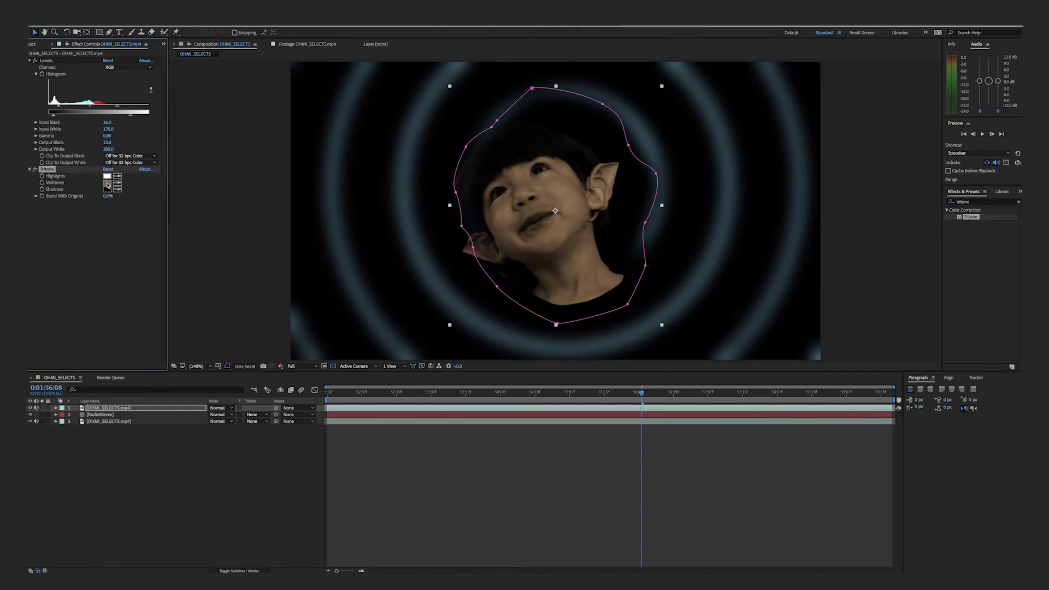
# Set the Tritone midtones of the masked OHMI_SELECTS.mp4 layer to teal, hex 229796.
pyautogui.click(107, 183)
pyautogui.click(540, 304)
pyautogui.click(509, 294)
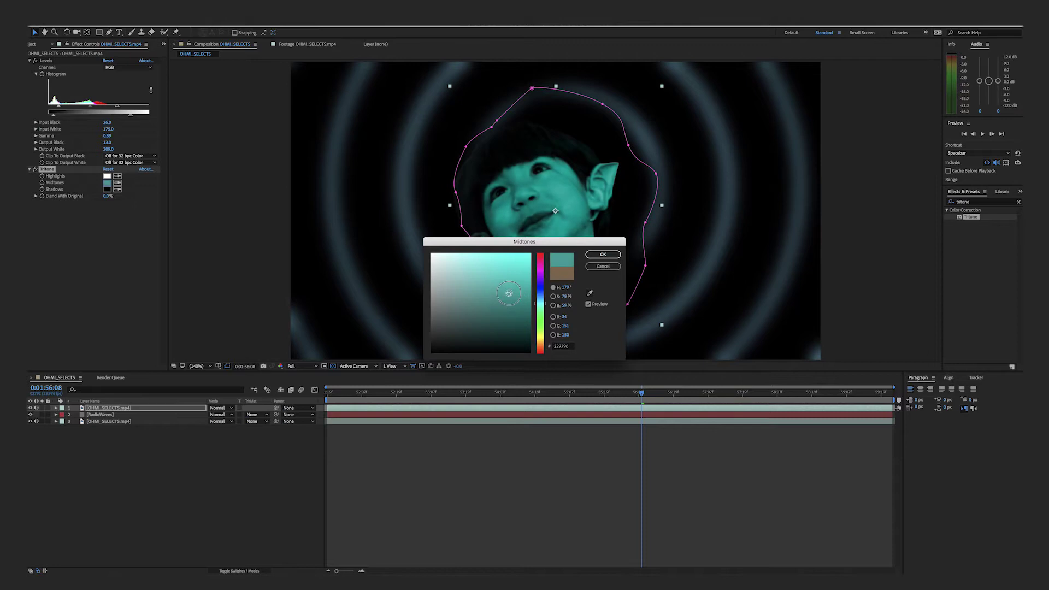
pyautogui.press('Return')
# At 0:01:57:02, recolour the Radio Waves stroke on the RadioWaves layer to a muted teal that matches the face.
pyautogui.click(73, 474)
pyautogui.moveTo(642, 392); pyautogui.dragTo(695, 392)
pyautogui.click(106, 409)
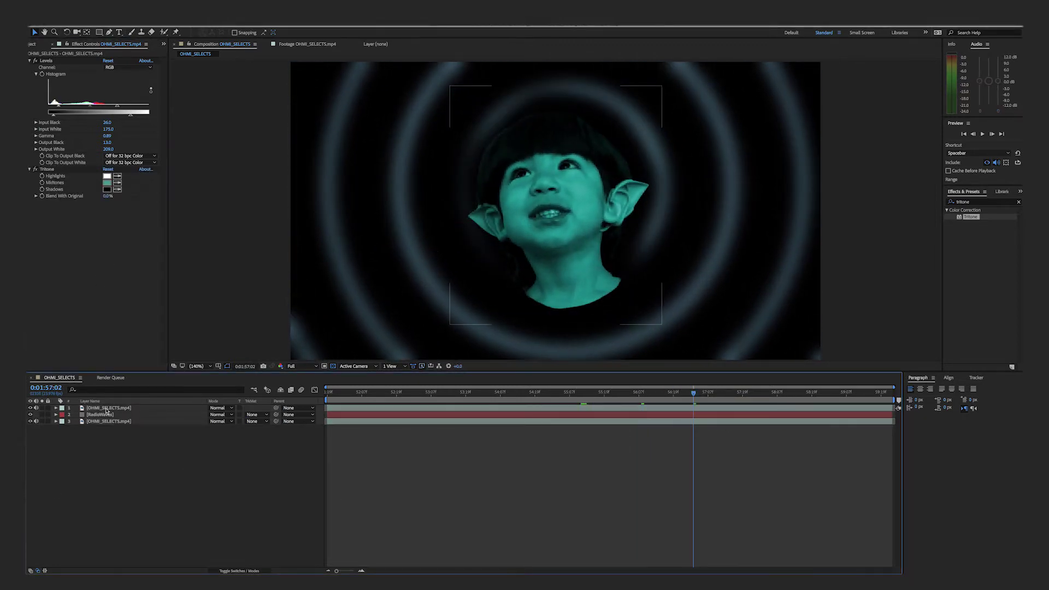
pyautogui.click(106, 415)
pyautogui.click(108, 188)
pyautogui.click(540, 308)
pyautogui.moveTo(507, 286)
pyautogui.mouseDown()
pyautogui.moveTo(504, 273)
pyautogui.moveTo(470, 286)
pyautogui.mouseUp()
pyautogui.click(535, 305)
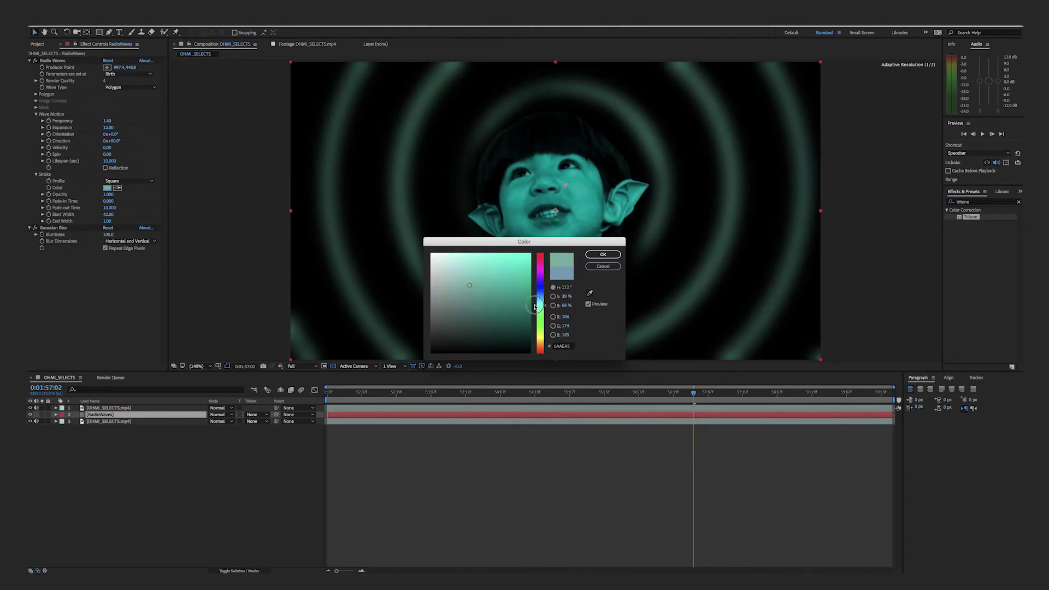
pyautogui.moveTo(535, 306); pyautogui.dragTo(535, 300)
pyautogui.press('Return')
pyautogui.click(556, 465)
# Nest the OHMI_SELECTS composition in a new composition and move the current time to 0:01:56:14.
pyautogui.click(36, 46)
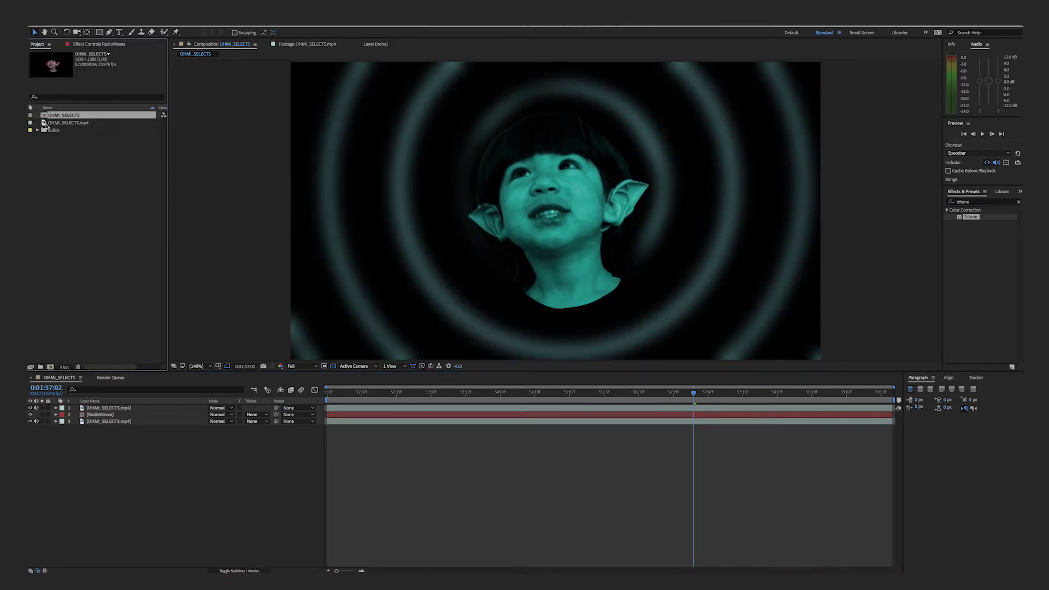
pyautogui.moveTo(53, 350); pyautogui.dragTo(50, 366)
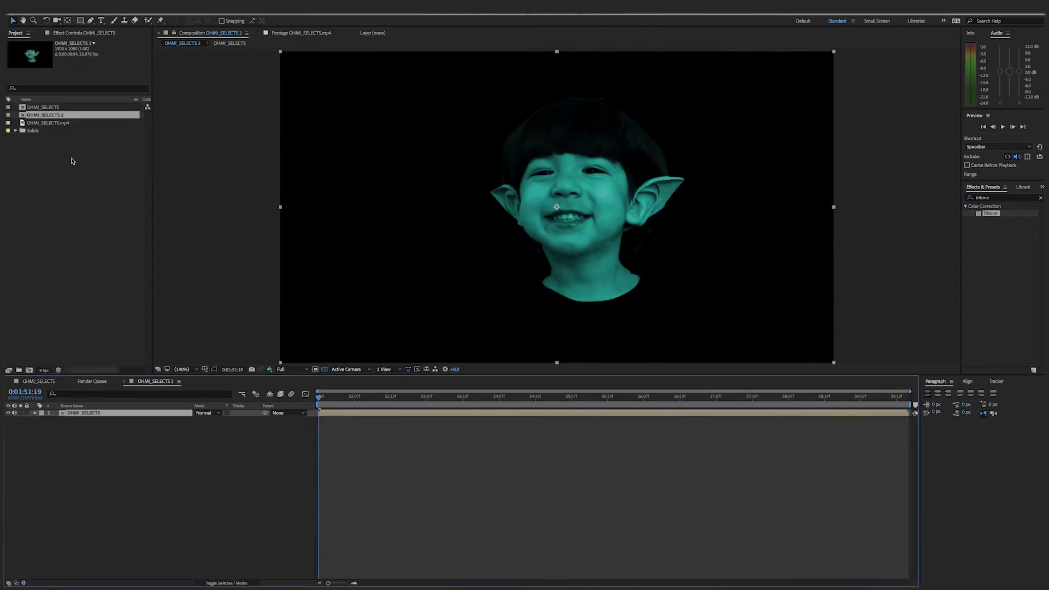
pyautogui.moveTo(559, 400); pyautogui.dragTo(664, 400)
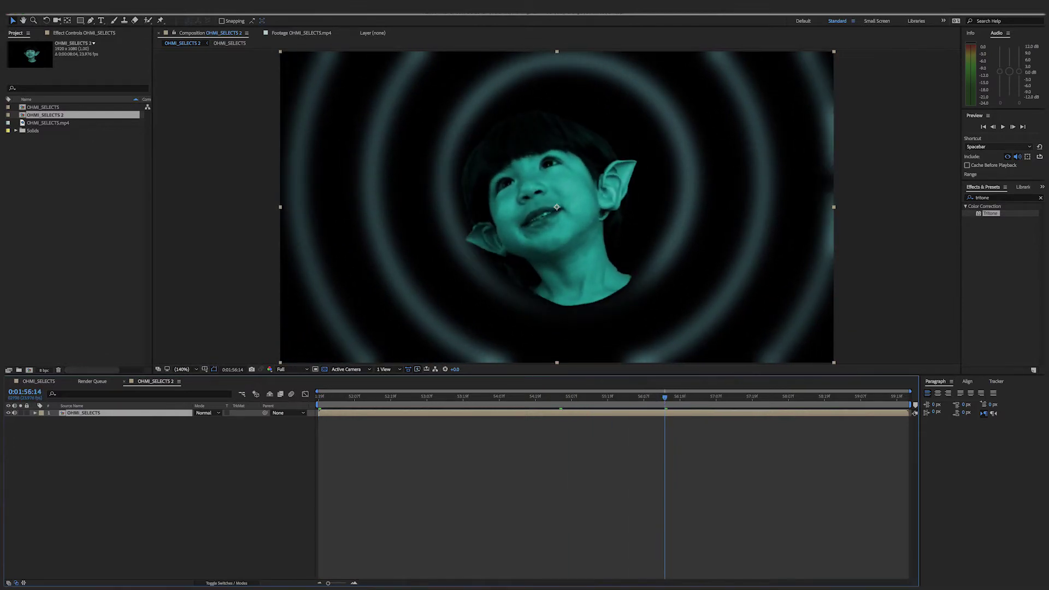
# Add a two-node camera with the 50mm preset to the new composition.
pyautogui.click(155, 7)
pyautogui.moveTo(164, 24)
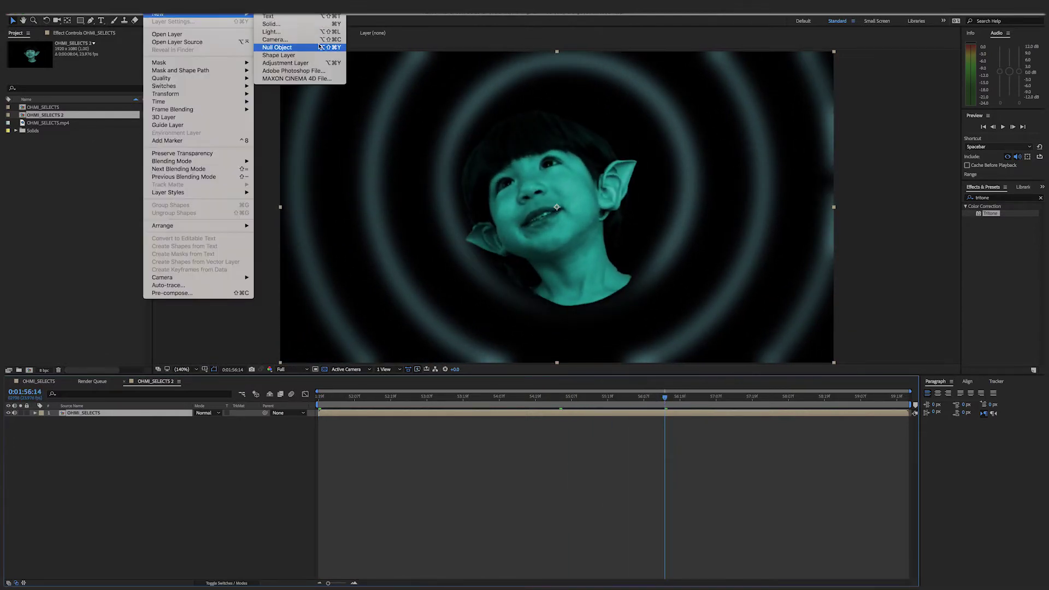
pyautogui.click(290, 46)
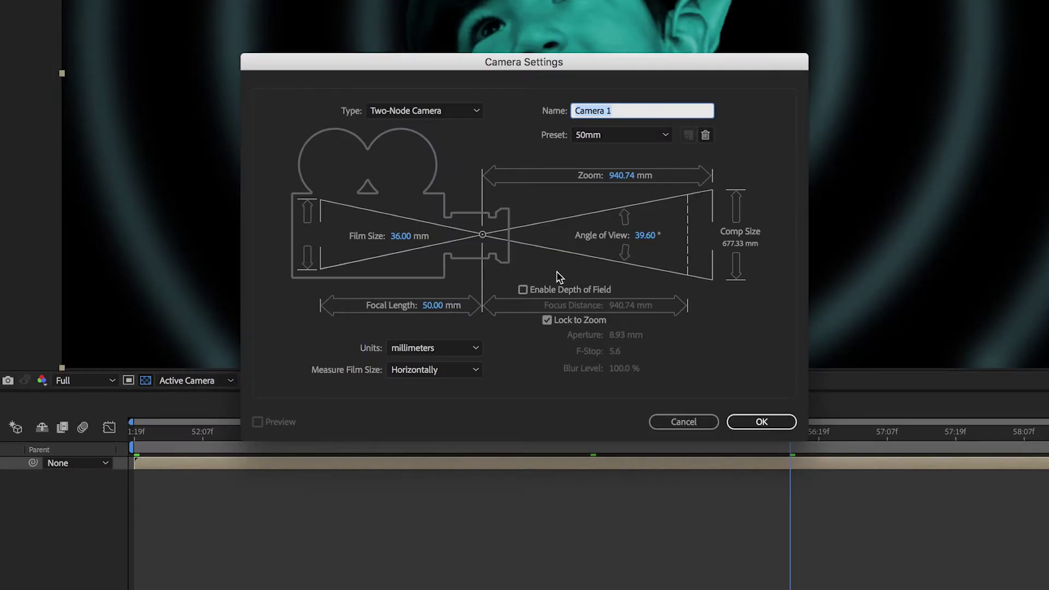
pyautogui.click(763, 421)
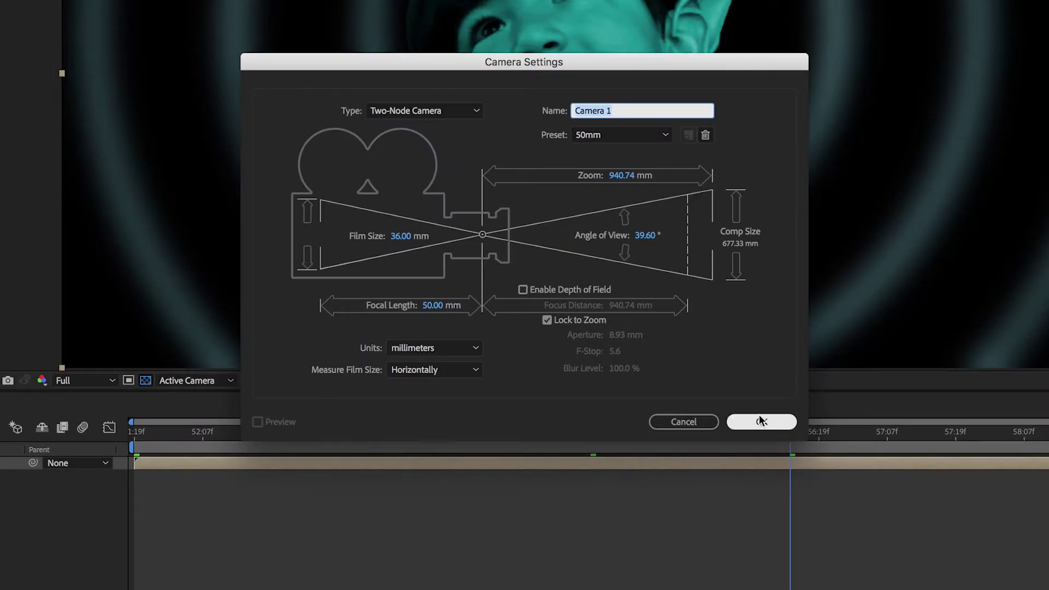
pyautogui.click(666, 137)
pyautogui.click(617, 248)
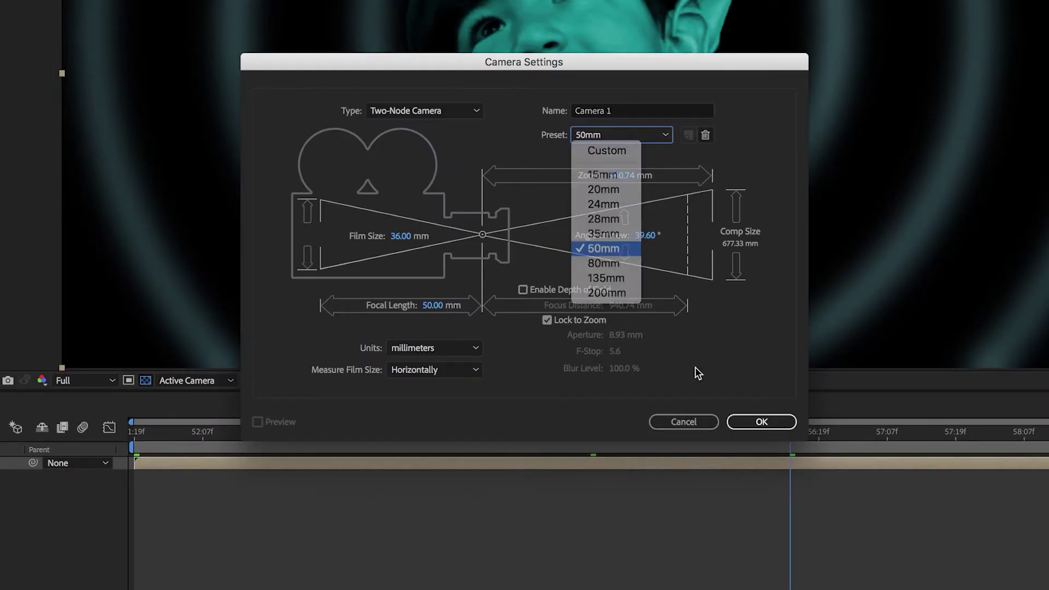
pyautogui.click(762, 422)
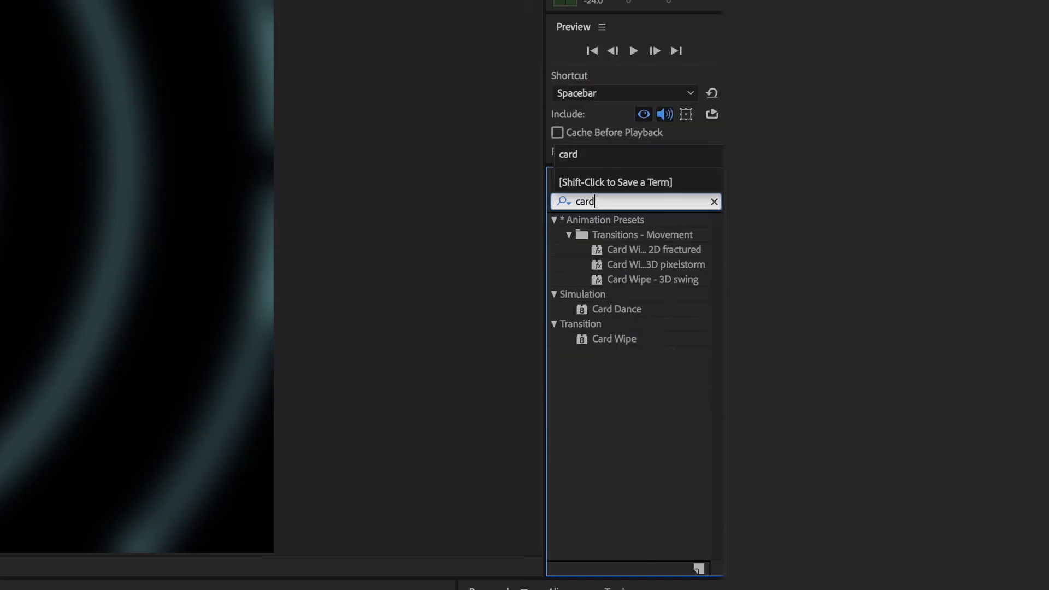
# Find the Card Dance effect and apply it to the nested OHMI_SELECTS layer.
pyautogui.write('d')
pyautogui.press('BackSpace')
pyautogui.doubleClick(582, 309)
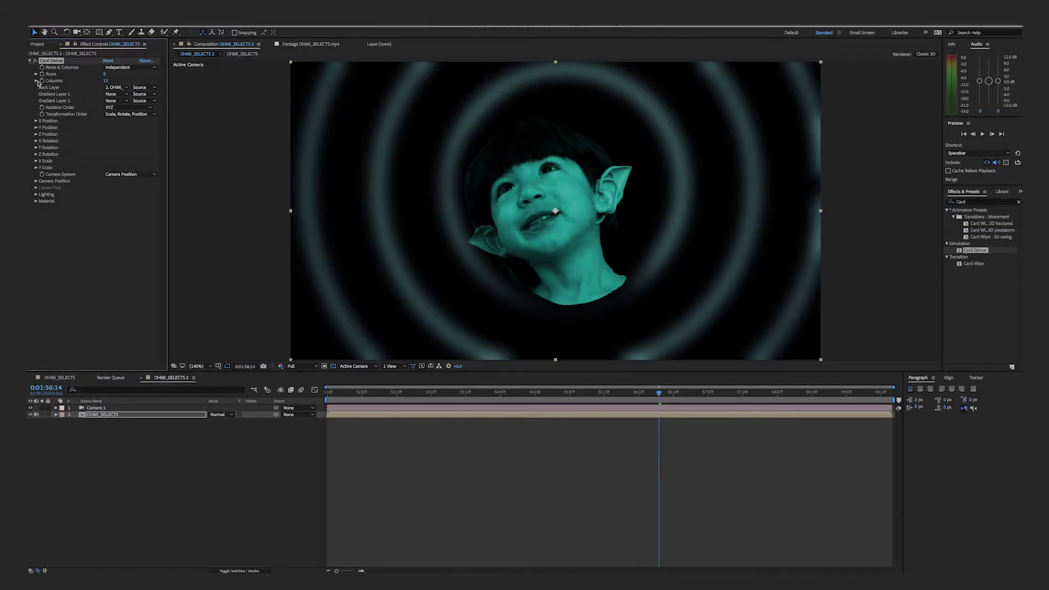
# Set Card Dance's Gradient Layer 1 to OHMI_SELECTS and its Z Position source to Intensity 1.
pyautogui.click(36, 81)
pyautogui.click(36, 80)
pyautogui.click(122, 94)
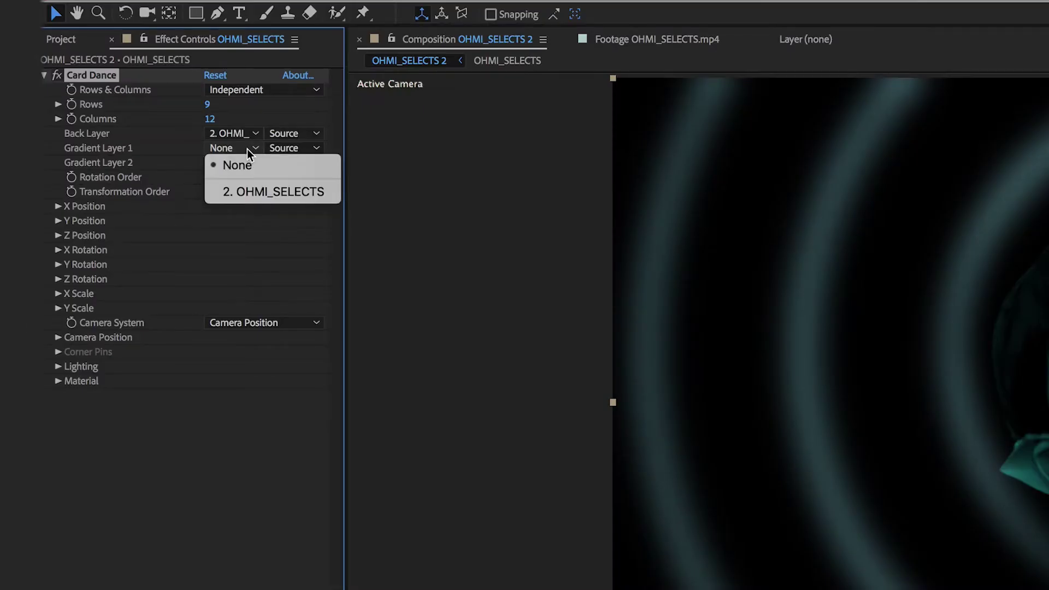
pyautogui.click(135, 116)
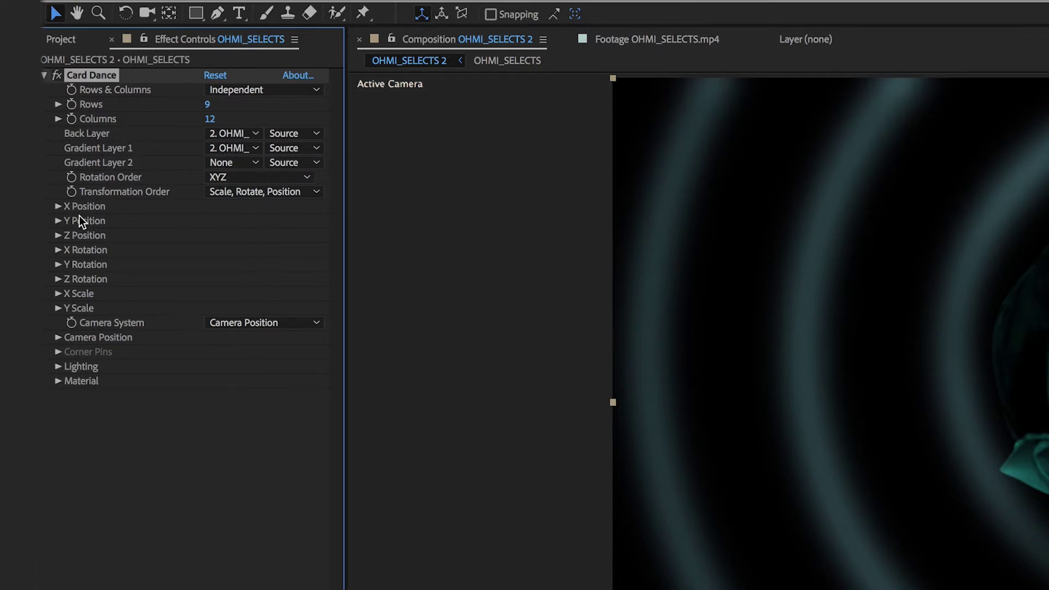
pyautogui.click(57, 236)
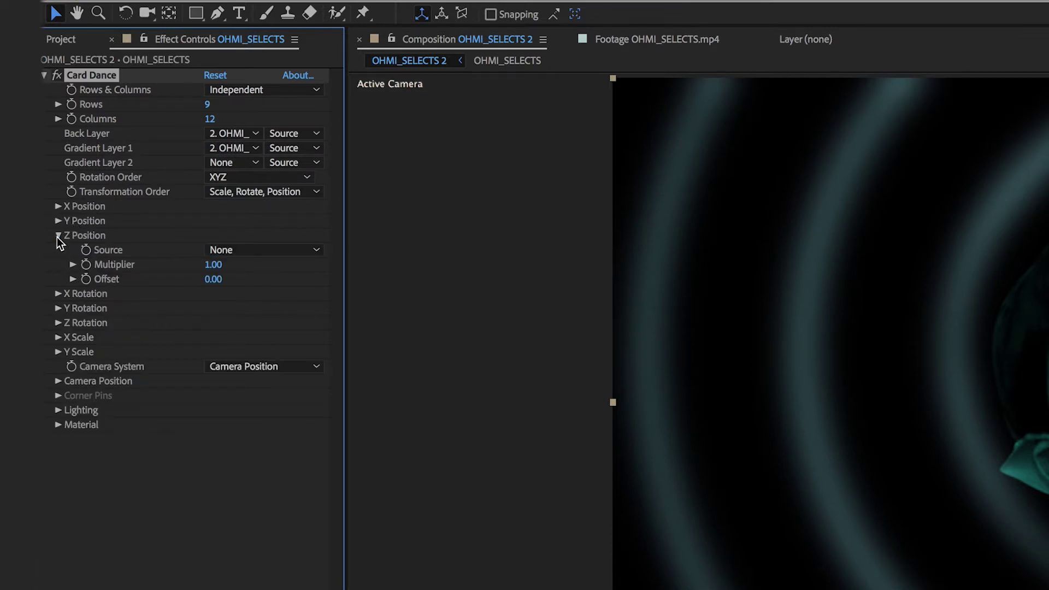
pyautogui.click(234, 251)
pyautogui.click(268, 289)
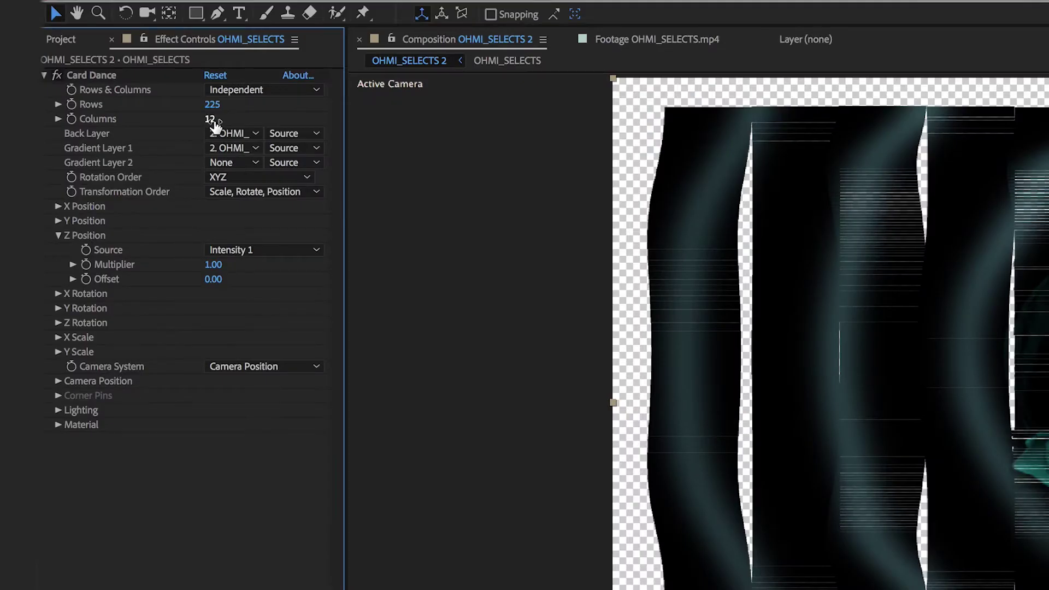
# Set Card Dance to 225 rows and 325 columns.
pyautogui.click(107, 80)
pyautogui.press('Return')
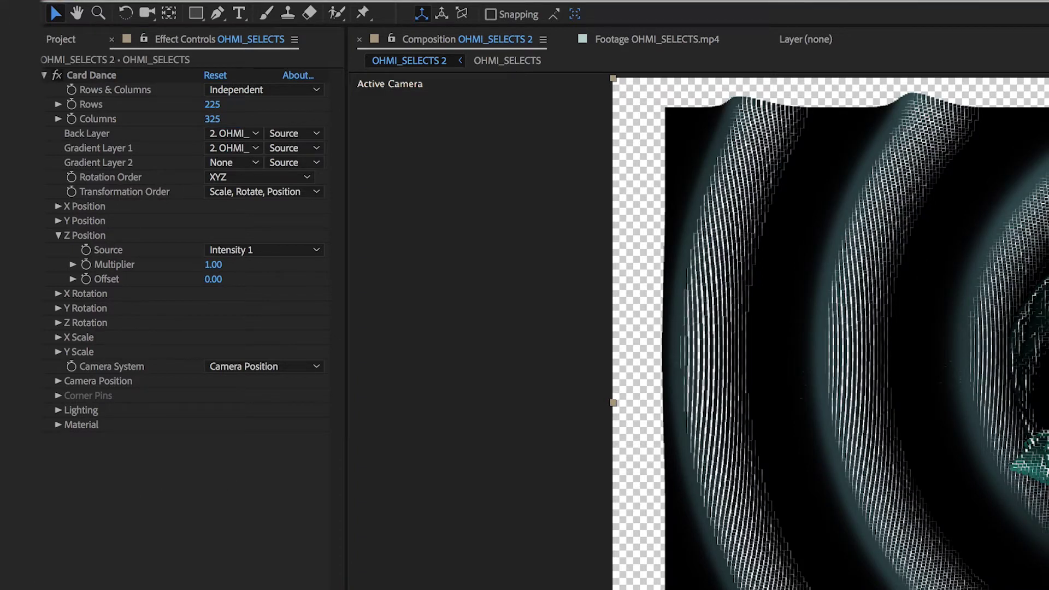
# Try a Z Position offset of 0.60 in Card Dance and settle on 0.70.
pyautogui.click(233, 294)
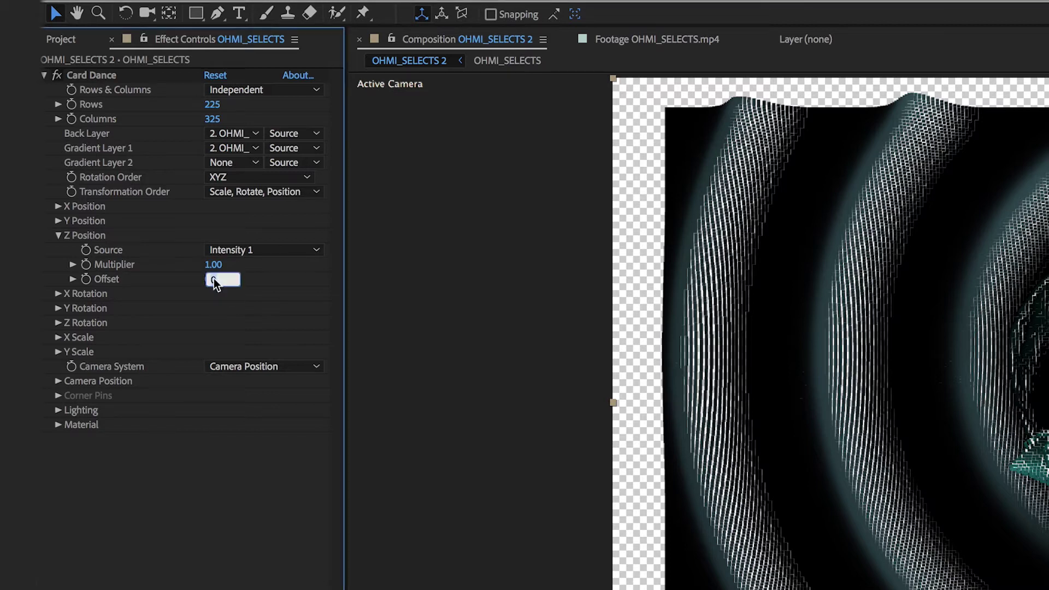
pyautogui.click(214, 278)
pyautogui.write('0')
pyautogui.write('.6')
pyautogui.press('Return')
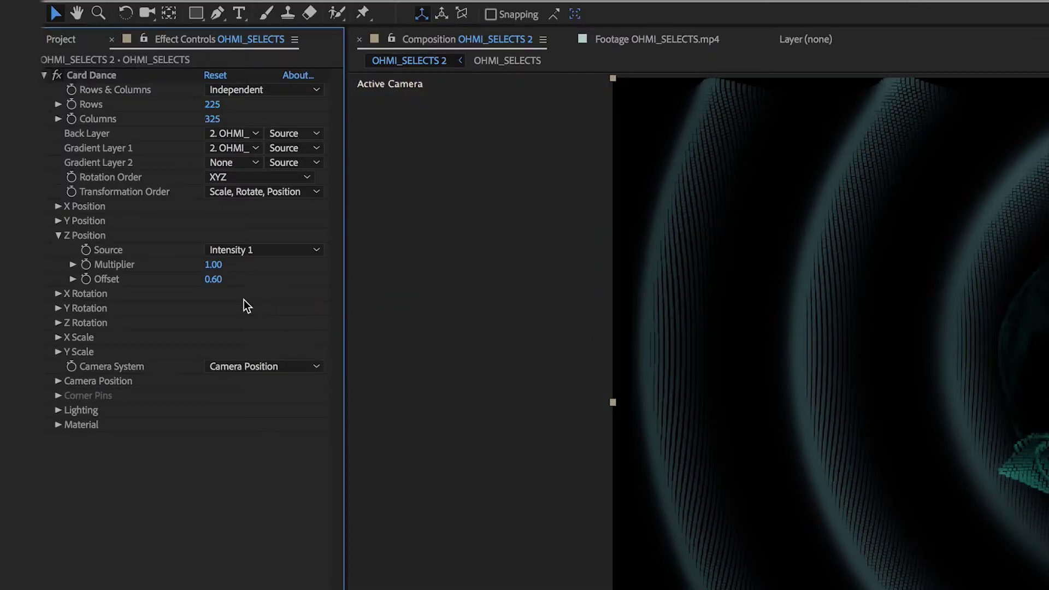
pyautogui.click(212, 281)
pyautogui.press('BackSpace')
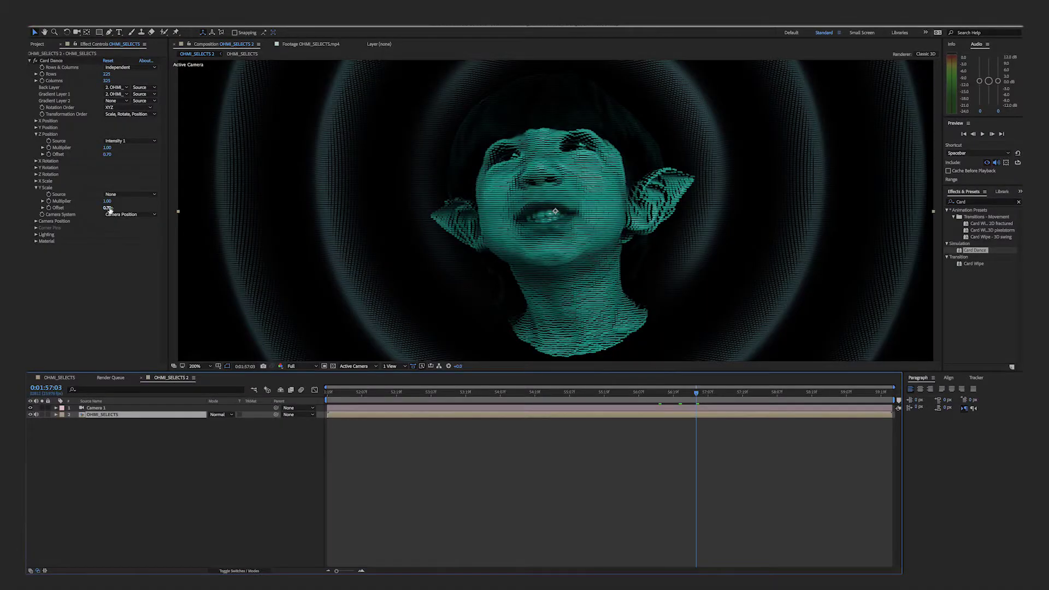
# Set Card Dance's Y Scale offset to 0.50.
pyautogui.moveTo(110, 209); pyautogui.dragTo(125, 206)
pyautogui.press('super+z')
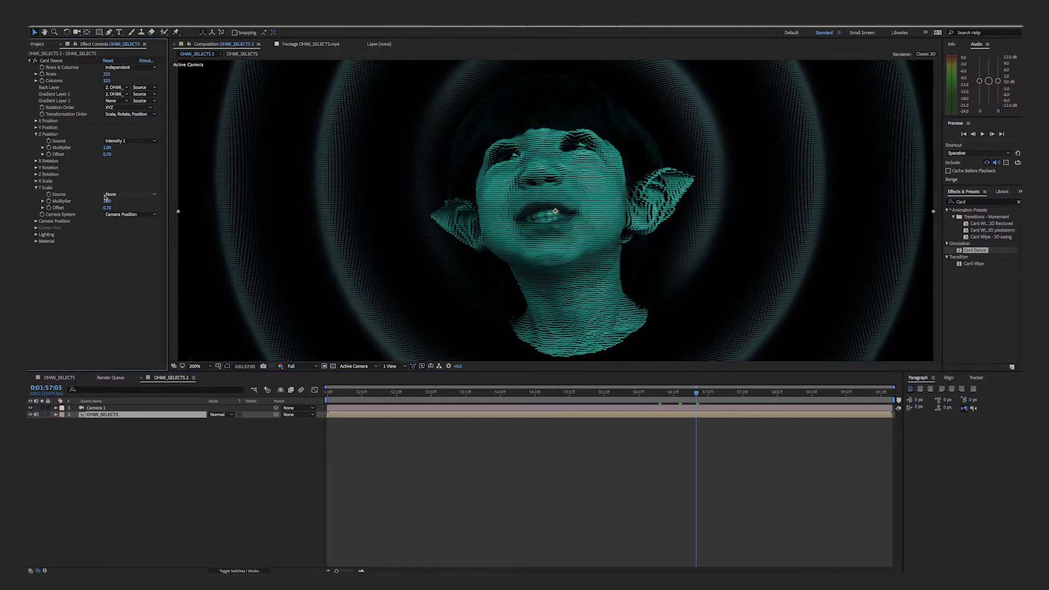
pyautogui.click(107, 208)
pyautogui.press('Return')
pyautogui.click(108, 156)
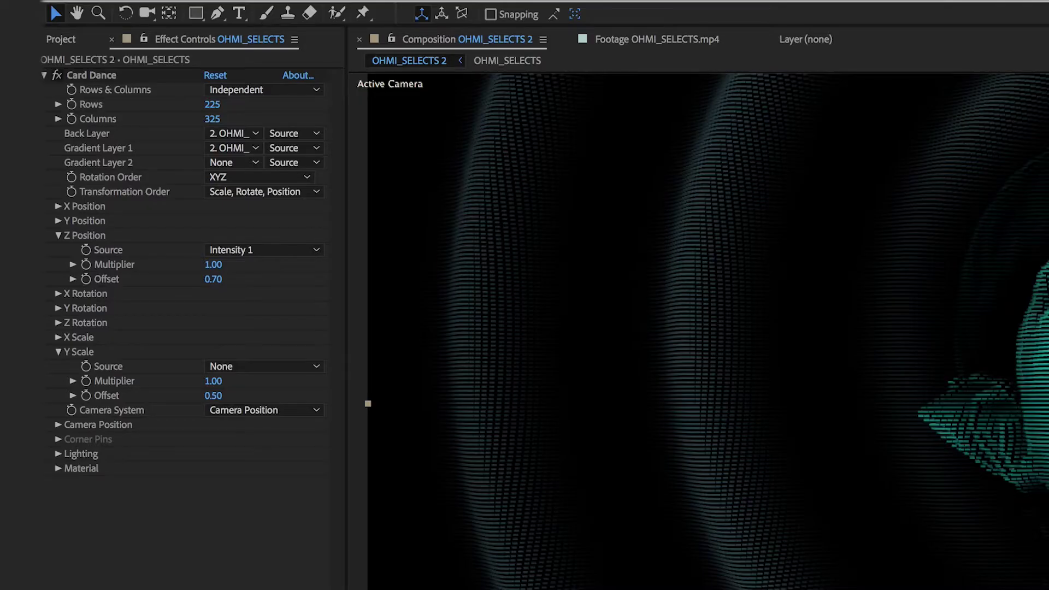
# Set Card Dance's camera system to Comp Camera and its light type to First Comp Light.
pyautogui.click(272, 411)
pyautogui.click(258, 457)
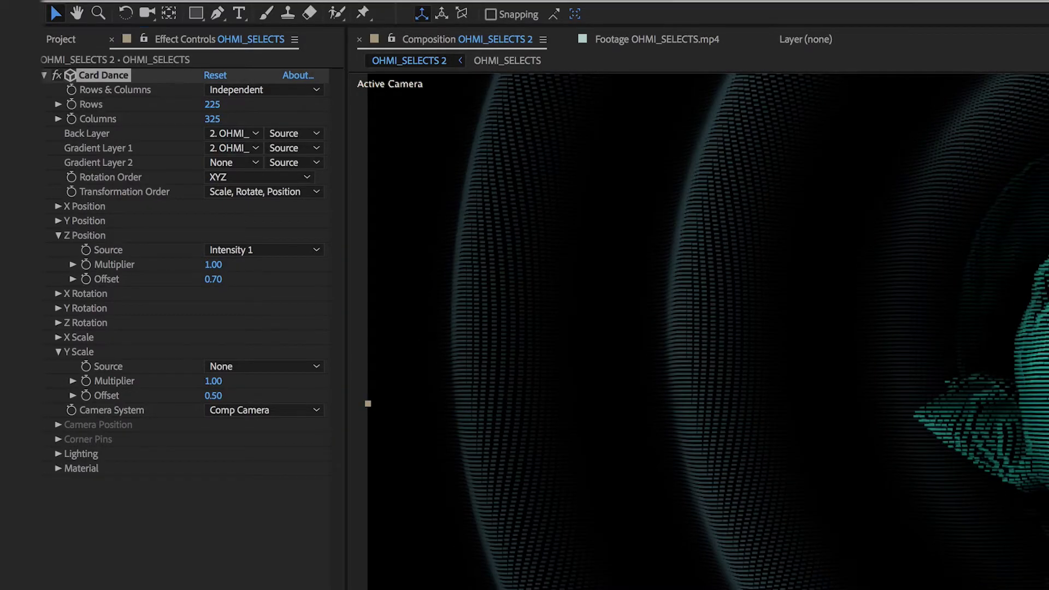
pyautogui.click(58, 454)
pyautogui.click(262, 468)
pyautogui.click(262, 511)
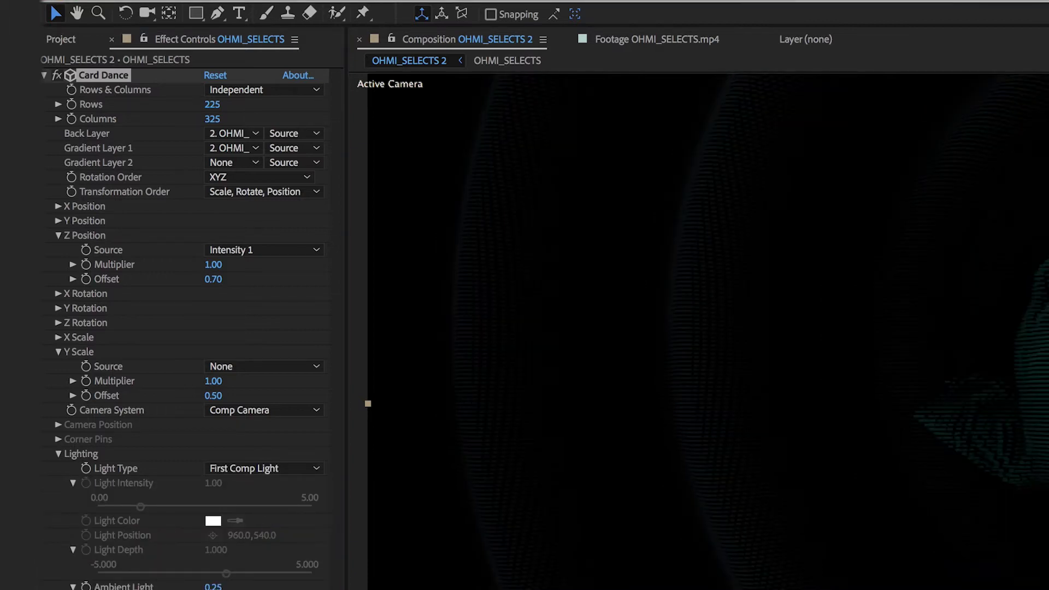
# Set Card Dance's ambient light to 0 and its material highlight sharpness to 25.
pyautogui.moveTo(125, 541); pyautogui.dragTo(97, 541)
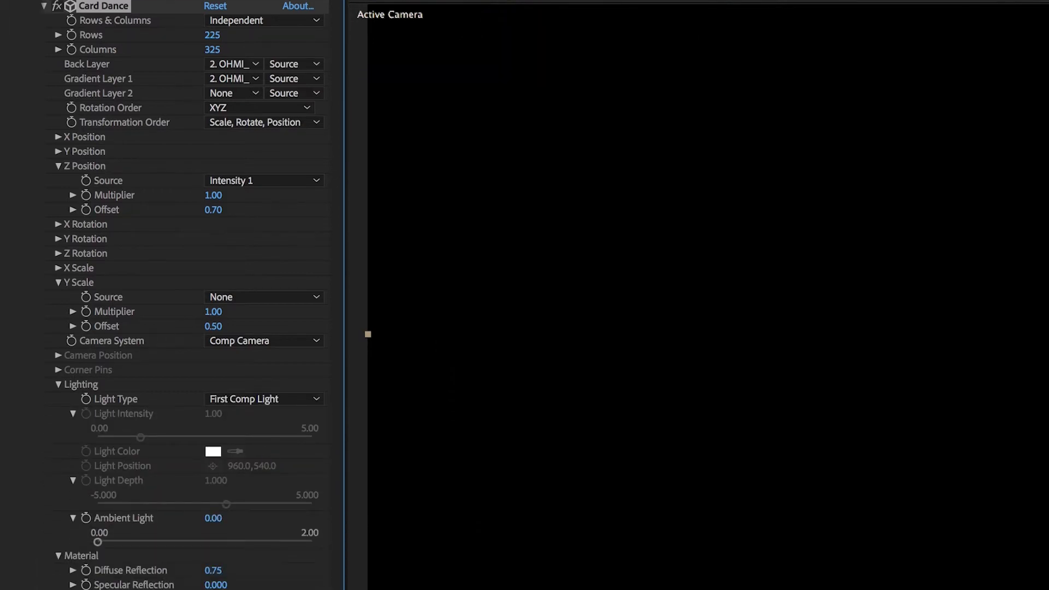
pyautogui.moveTo(162, 570); pyautogui.dragTo(205, 524)
pyautogui.click(216, 512)
pyautogui.write('25')
pyautogui.press('Return')
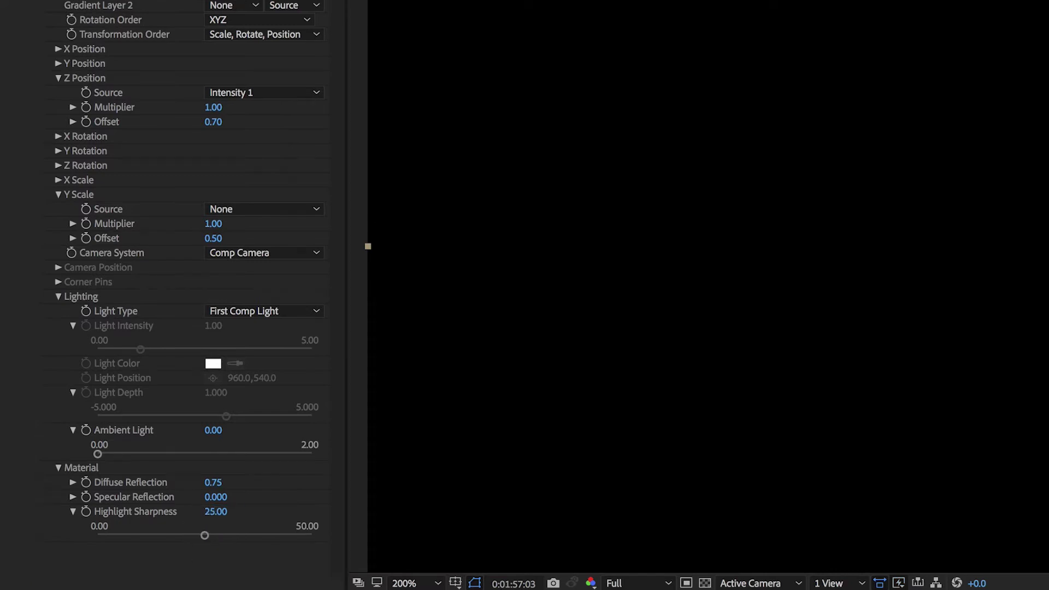
# Add a white point light with 100% intensity and no falloff to the composition.
pyautogui.click(433, 583)
pyautogui.click(433, 584)
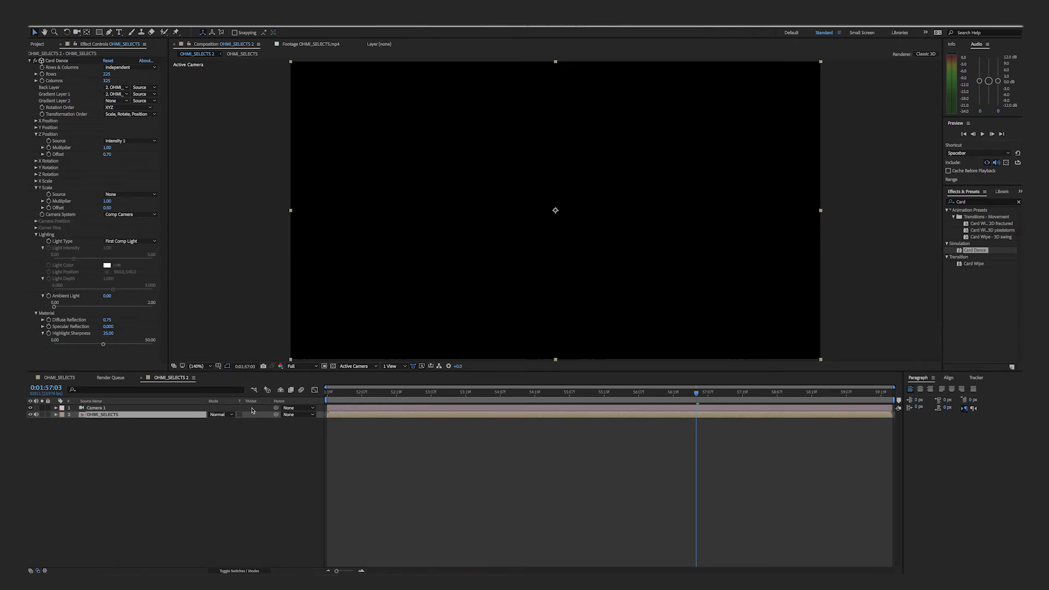
pyautogui.click(174, 23)
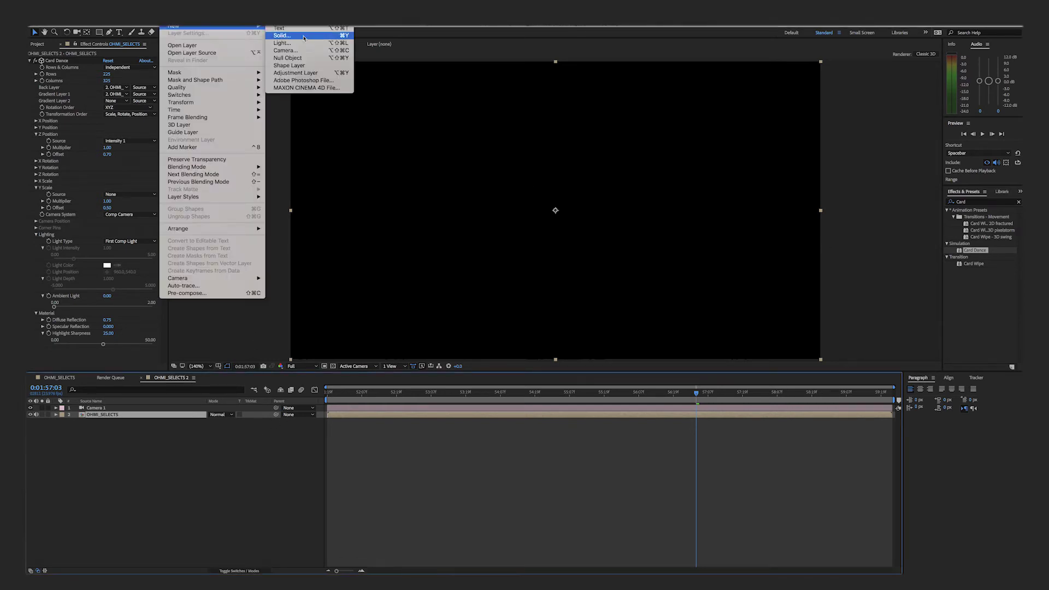
pyautogui.click(324, 46)
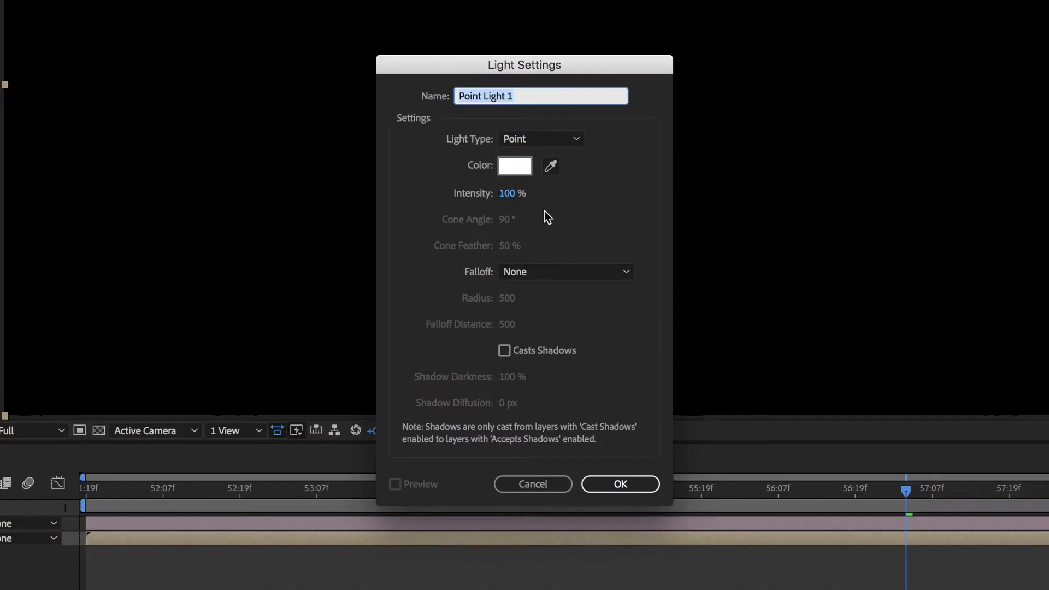
pyautogui.click(620, 484)
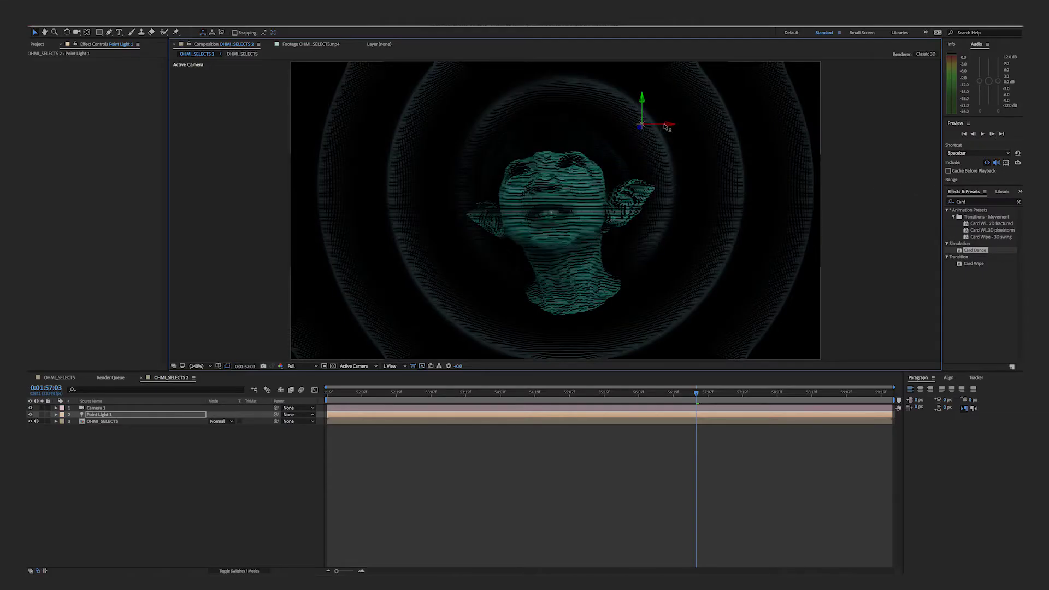
# Move the point light so it sits centred just above the boy's head.
pyautogui.moveTo(665, 127); pyautogui.dragTo(624, 113)
pyautogui.moveTo(556, 104); pyautogui.dragTo(555, 85)
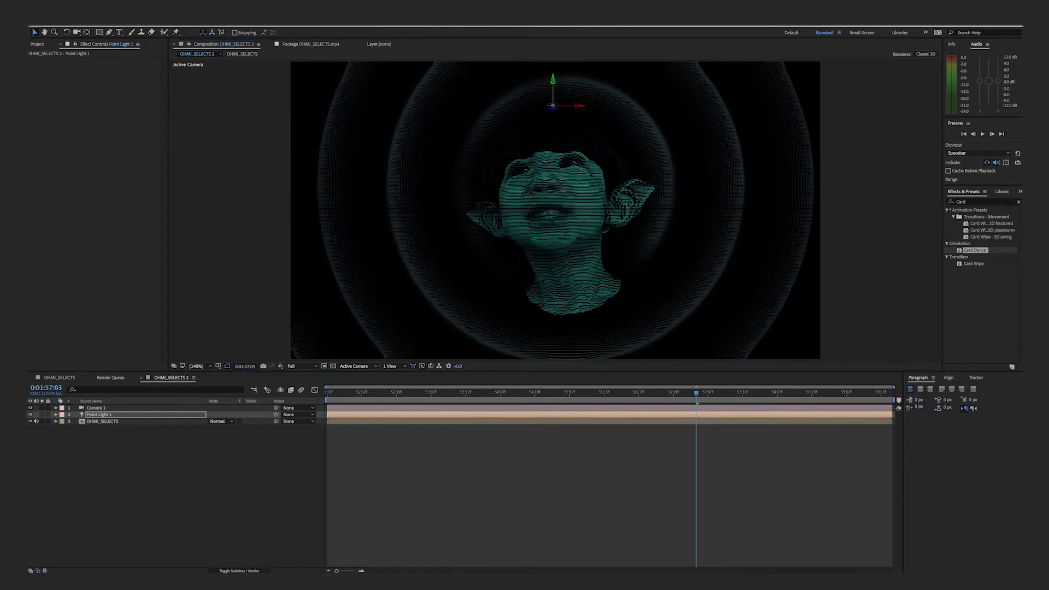
pyautogui.click(187, 462)
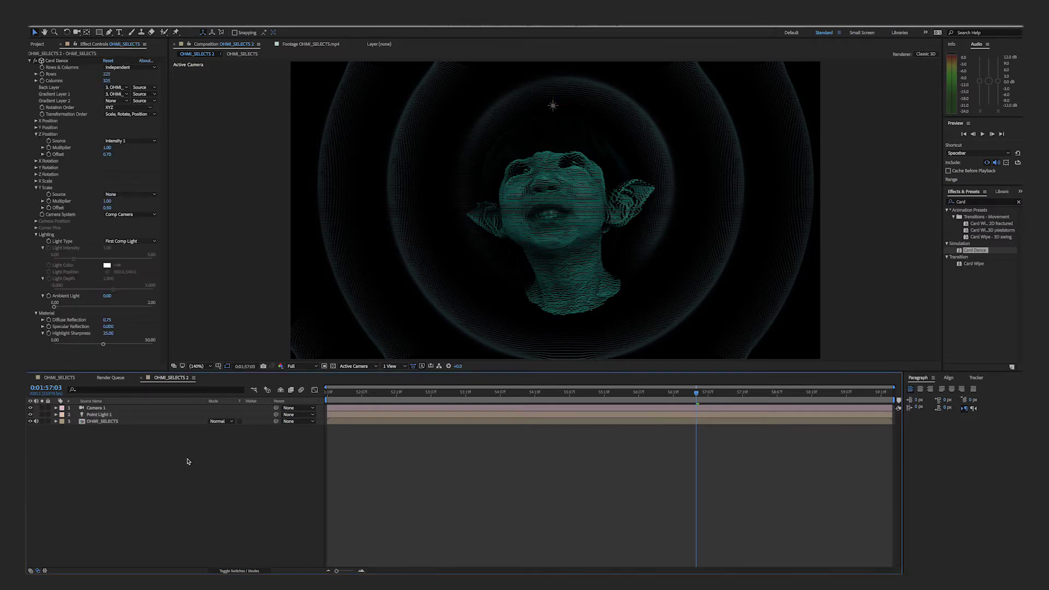
# Duplicate the nested OHMI_SELECTS layer and set Card Dance's X Scale offset to -2.00.
pyautogui.click(109, 423)
pyautogui.hotkey('ctrl', 'd')
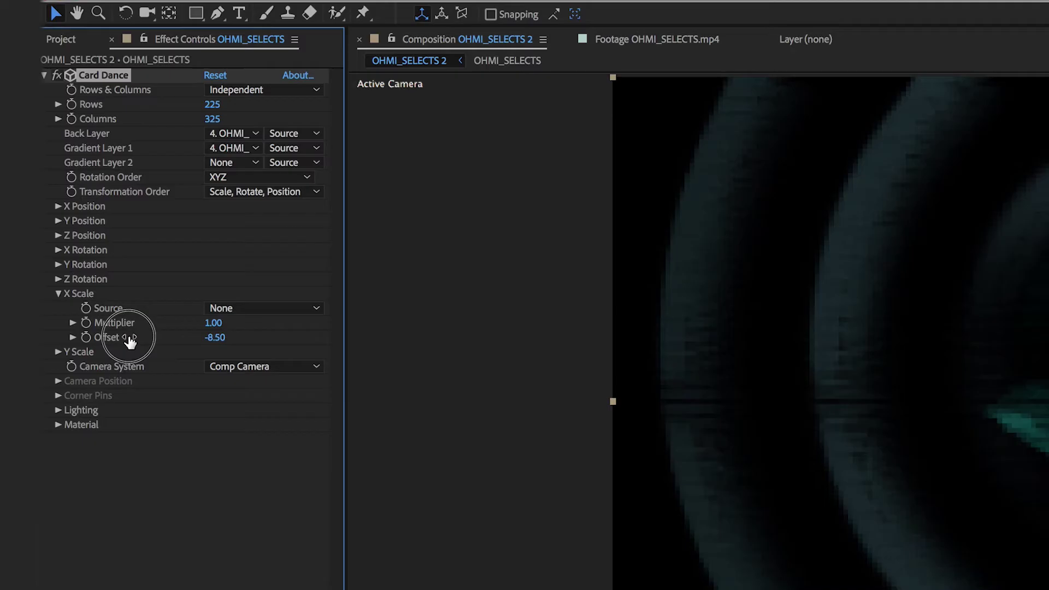
pyautogui.moveTo(130, 338); pyautogui.dragTo(228, 341)
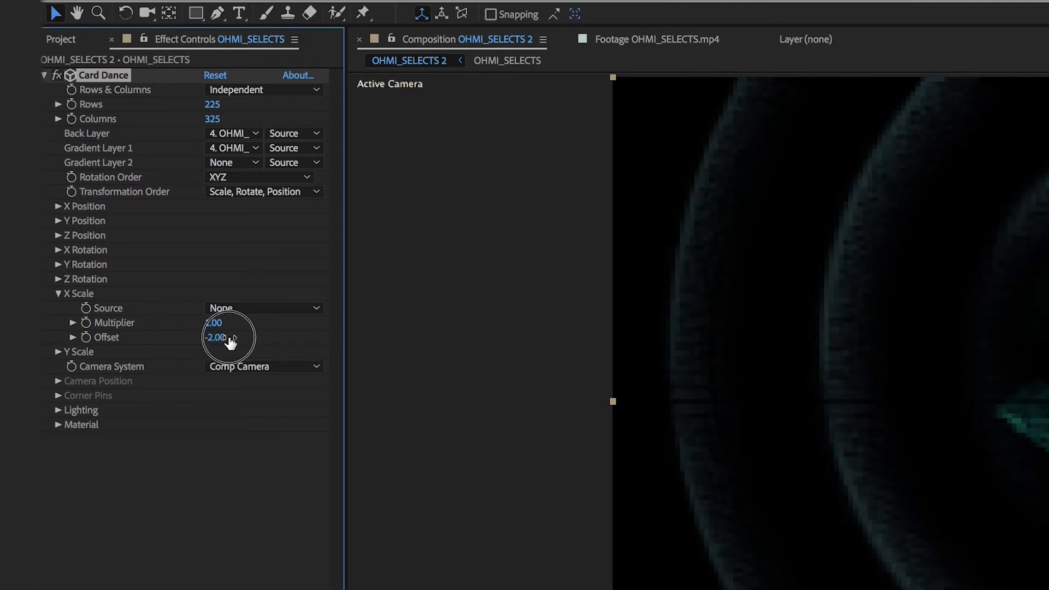
# Apply Fast Blur (Legacy) to the duplicated OHMI_SELECTS layer and raise its blurriness to about 9.
pyautogui.moveTo(605, 174); pyautogui.dragTo(532, 174)
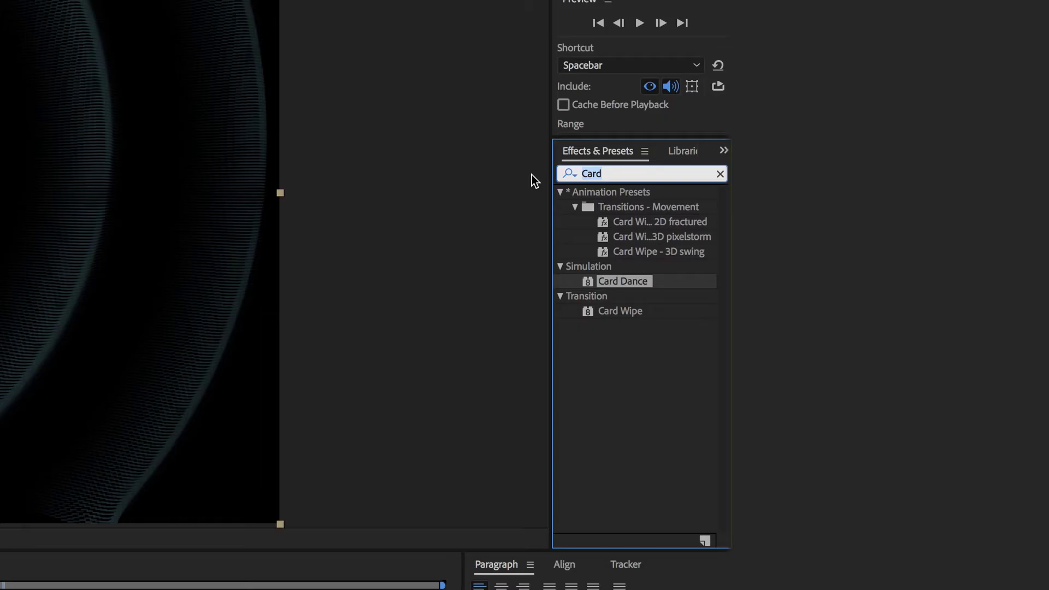
pyautogui.write('fast')
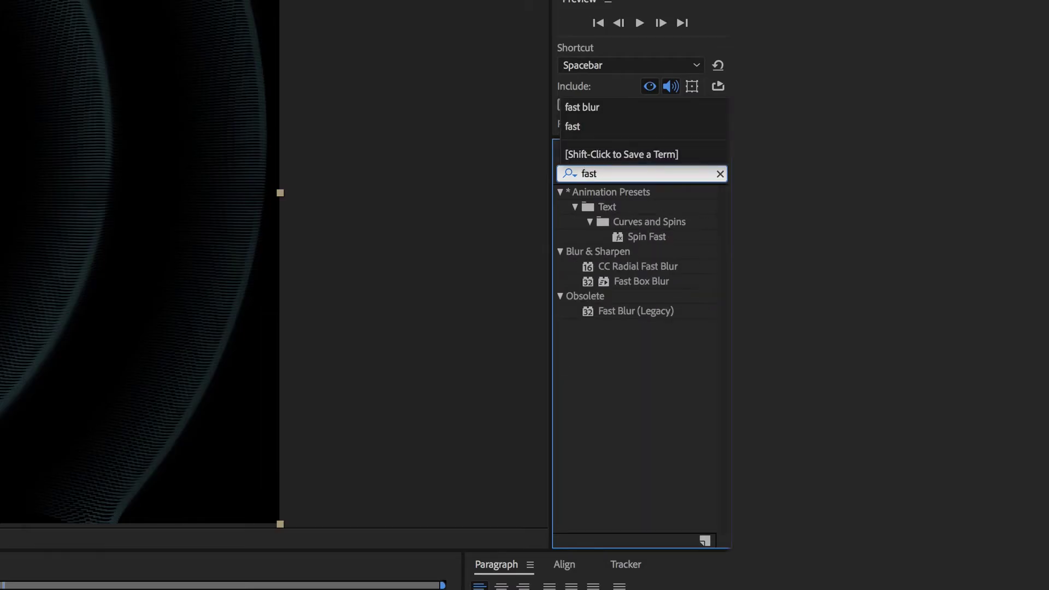
pyautogui.write(' blur')
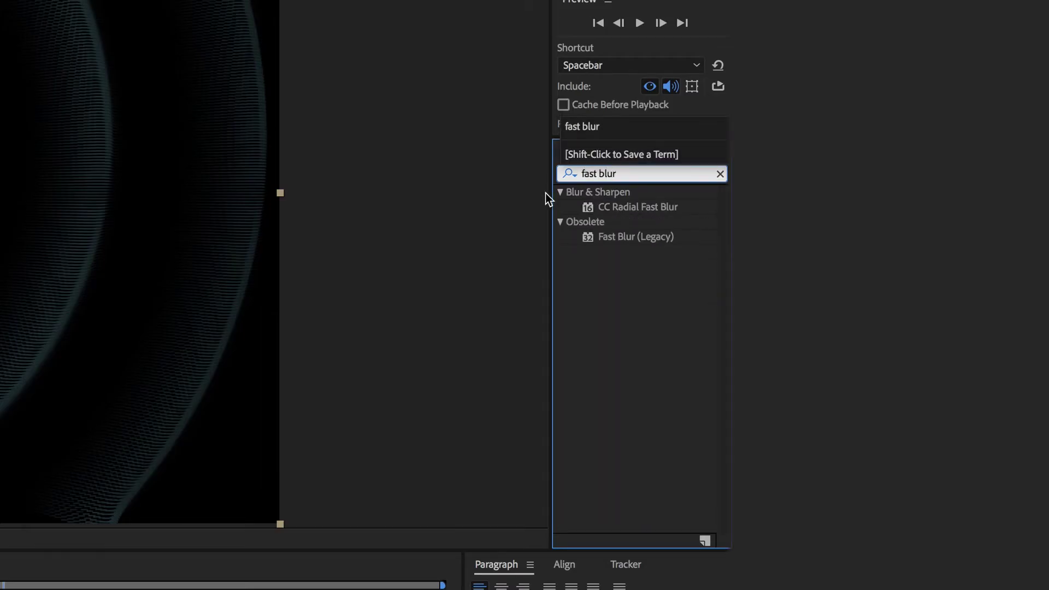
pyautogui.moveTo(107, 234); pyautogui.dragTo(101, 236)
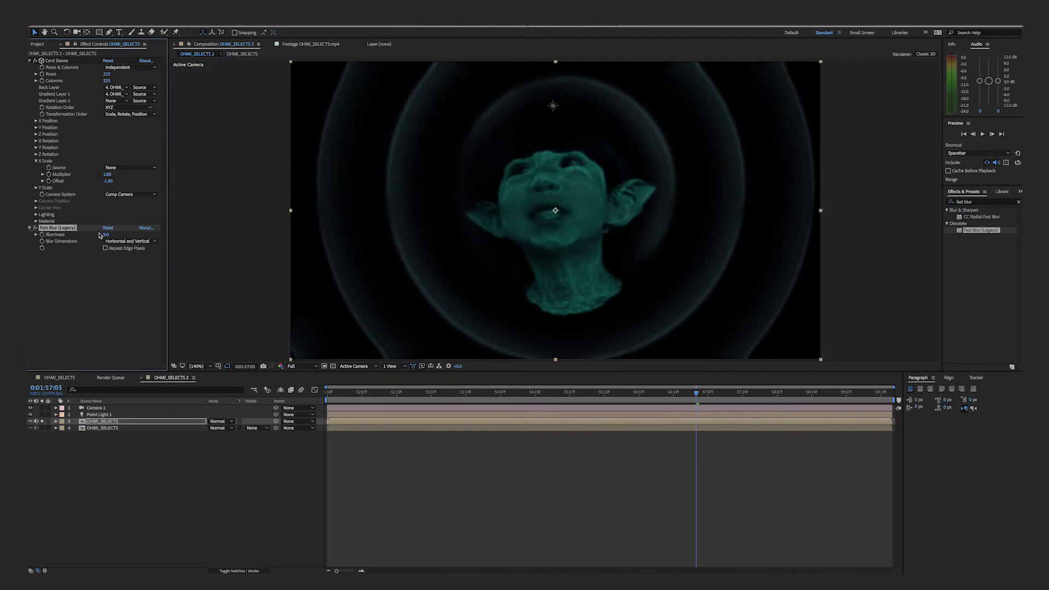
# Add a Levels effect to the blurred layer and adjust its histogram sliders to darken the head and wave rings.
pyautogui.write('level')
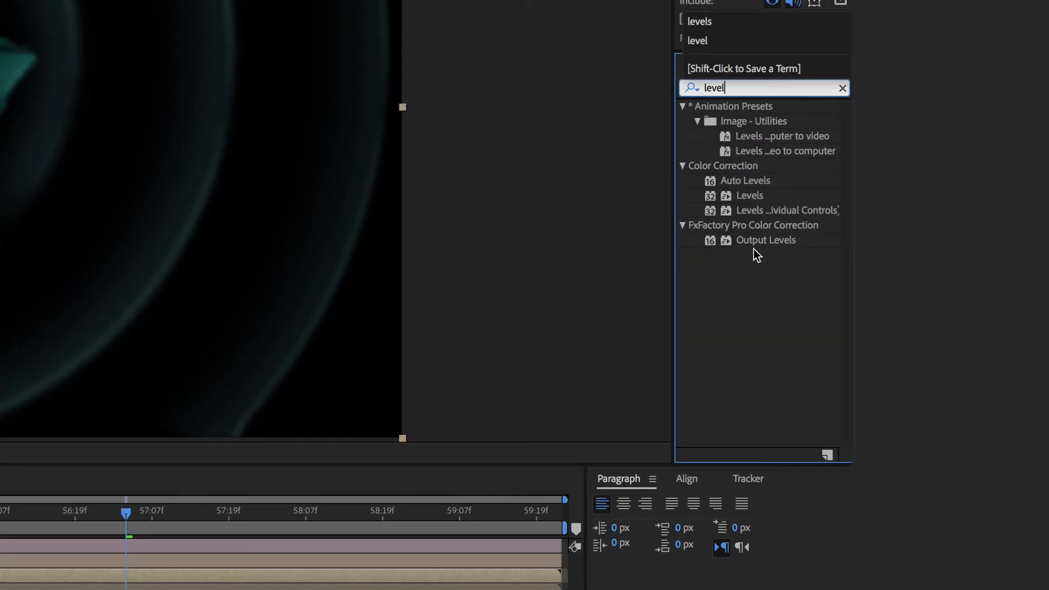
pyautogui.click(750, 195)
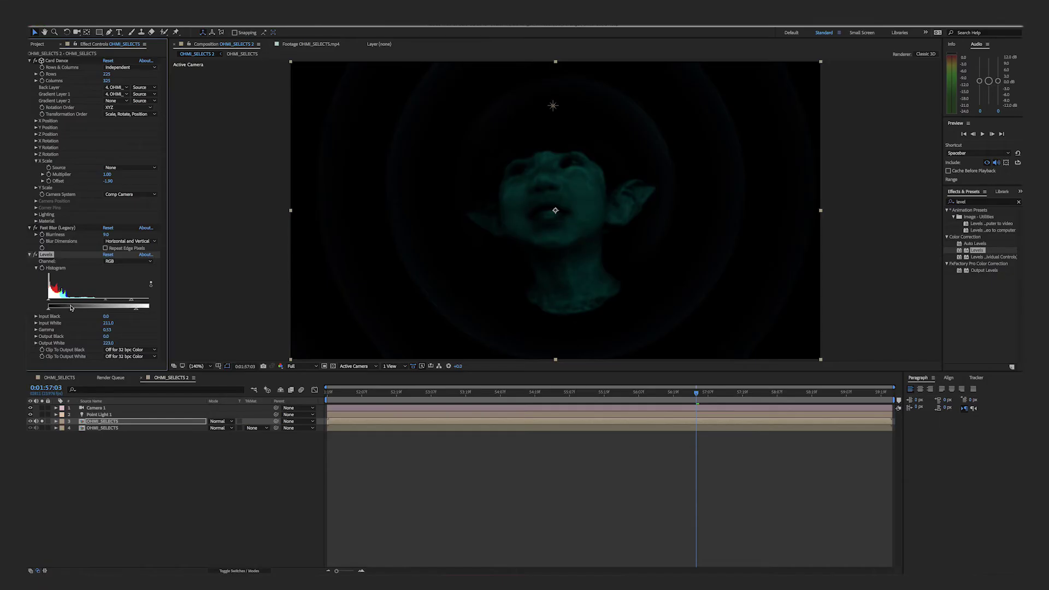
pyautogui.moveTo(50, 299); pyautogui.dragTo(105, 302)
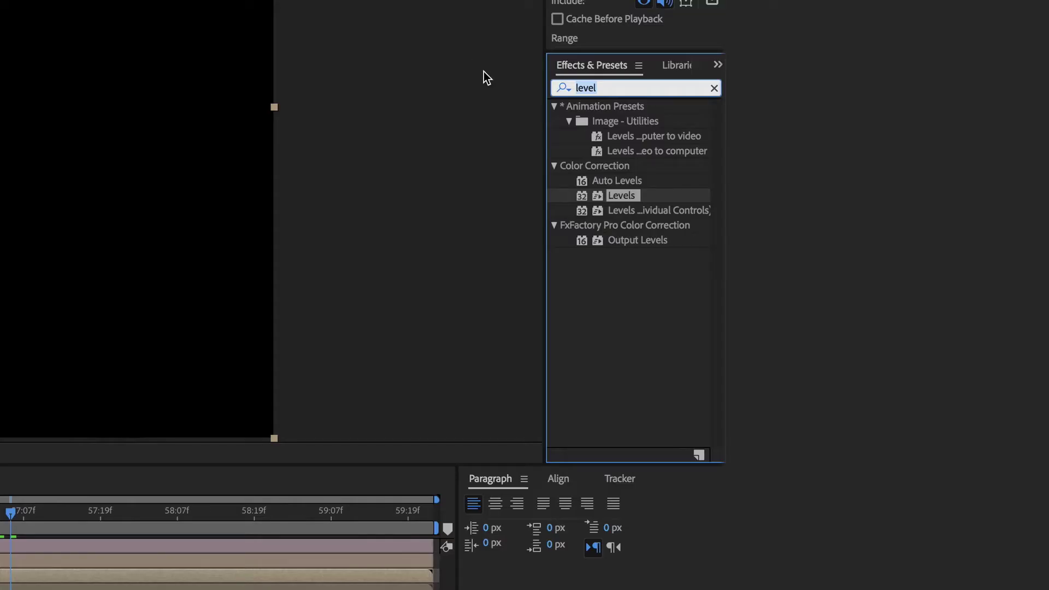
# Add a Gradient Ramp running diagonally across the frame, from about 6, -22 to about 1962, 1096.
pyautogui.write('ramp')
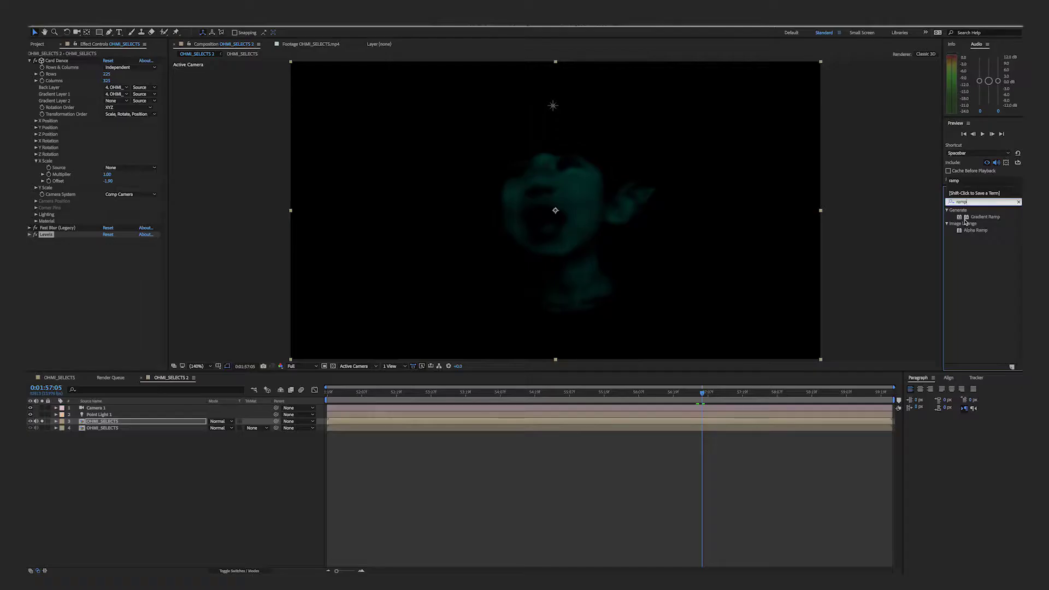
pyautogui.doubleClick(640, 121)
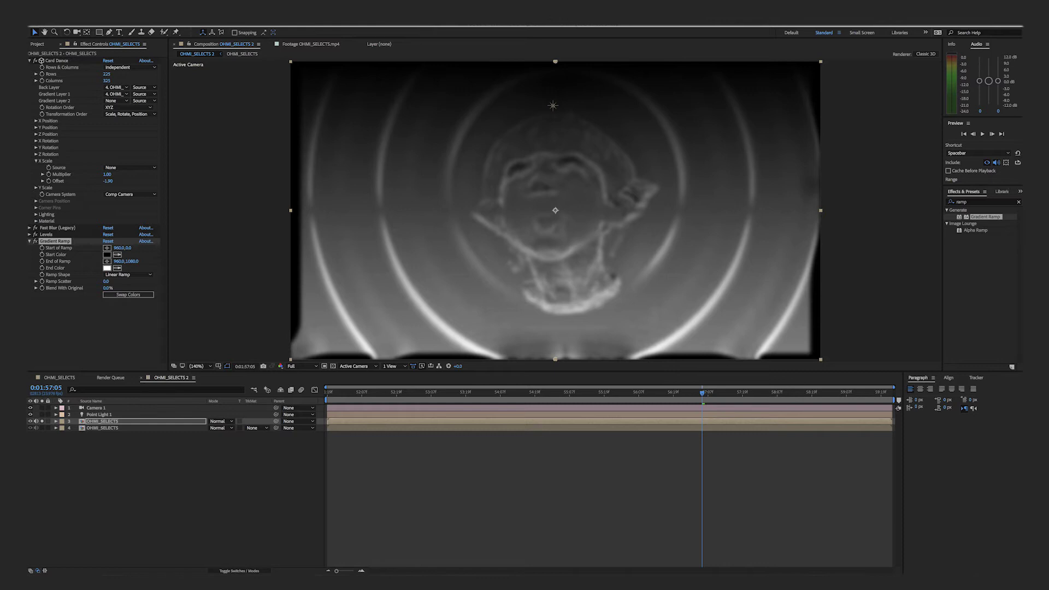
pyautogui.press(',')
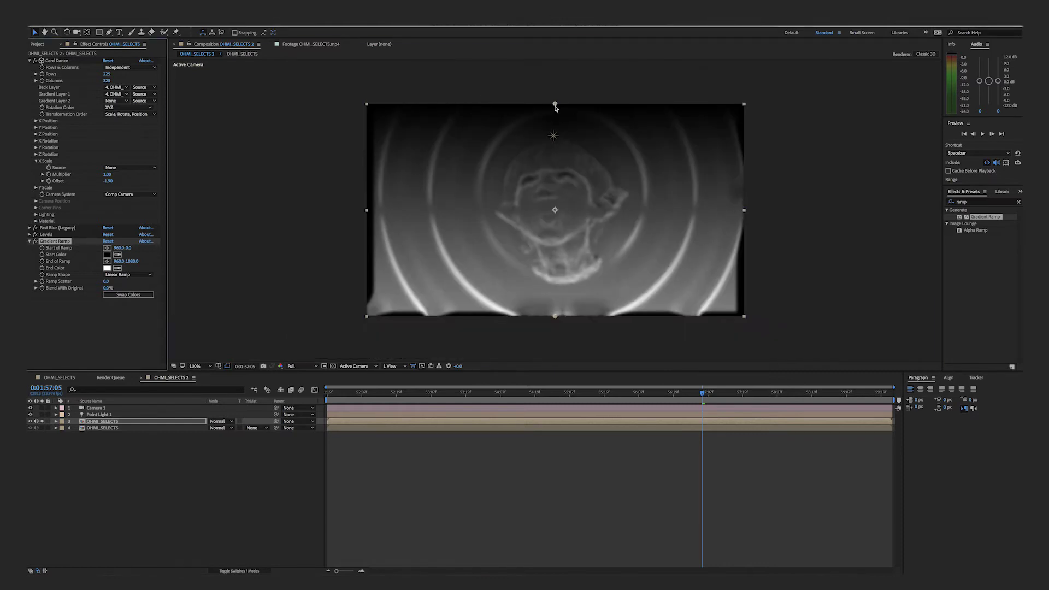
pyautogui.moveTo(556, 104); pyautogui.dragTo(367, 100)
pyautogui.moveTo(555, 317); pyautogui.dragTo(752, 319)
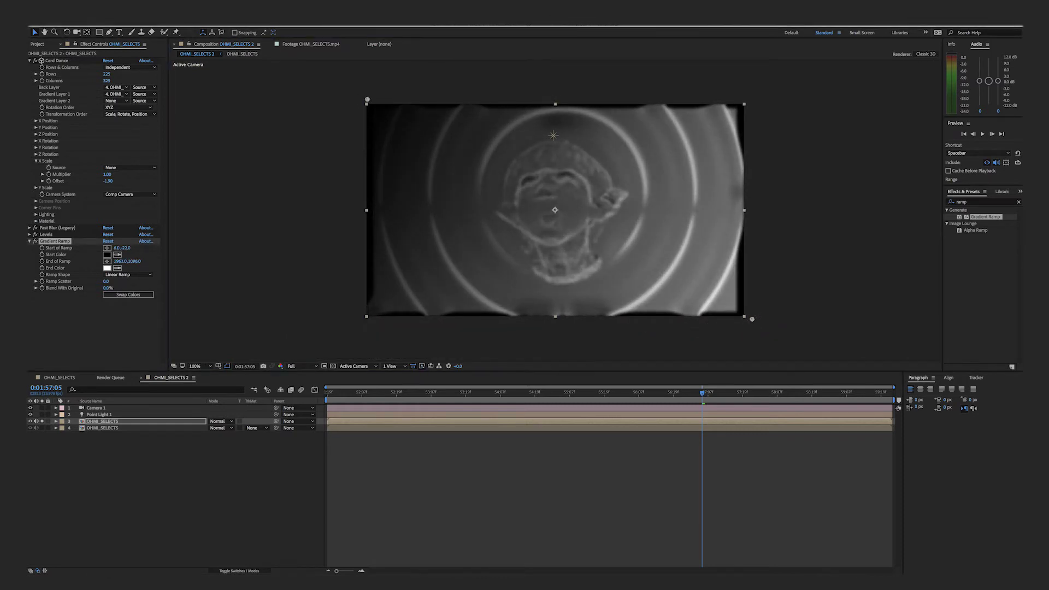
# Set the gradient ramp's start colour to light teal and its end colour to dark teal.
pyautogui.click(107, 255)
pyautogui.click(541, 304)
pyautogui.moveTo(519, 274); pyautogui.dragTo(526, 323)
pyautogui.click(593, 256)
pyautogui.click(107, 269)
pyautogui.click(490, 291)
pyautogui.click(540, 302)
pyautogui.click(605, 255)
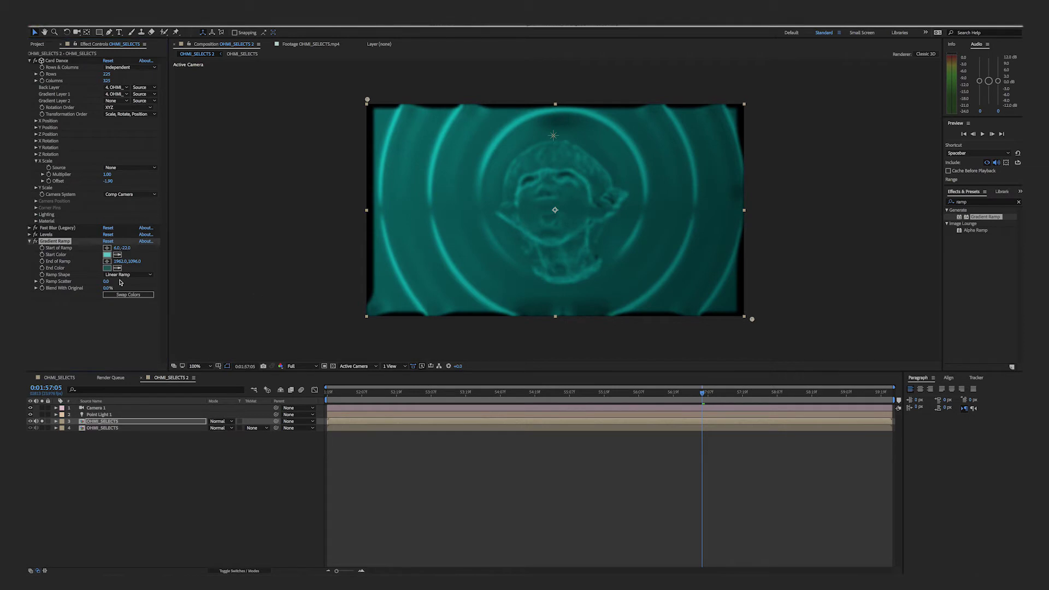
# Darken the ramp's end colour to about 022C2E and set its blend with the original to 86%.
pyautogui.moveTo(105, 287); pyautogui.dragTo(128, 281)
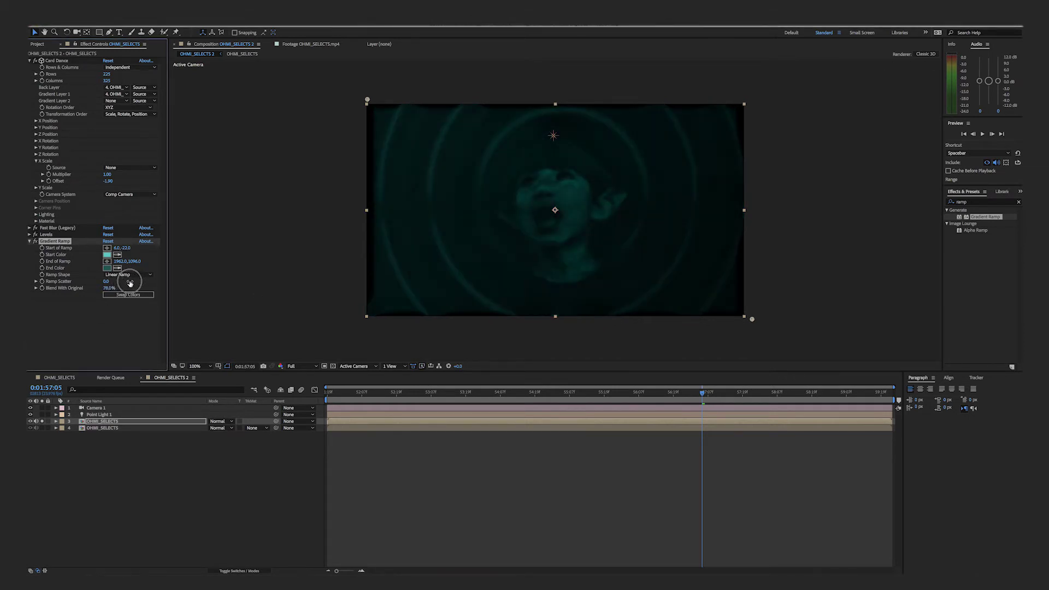
pyautogui.click(107, 268)
pyautogui.moveTo(522, 322); pyautogui.dragTo(527, 334)
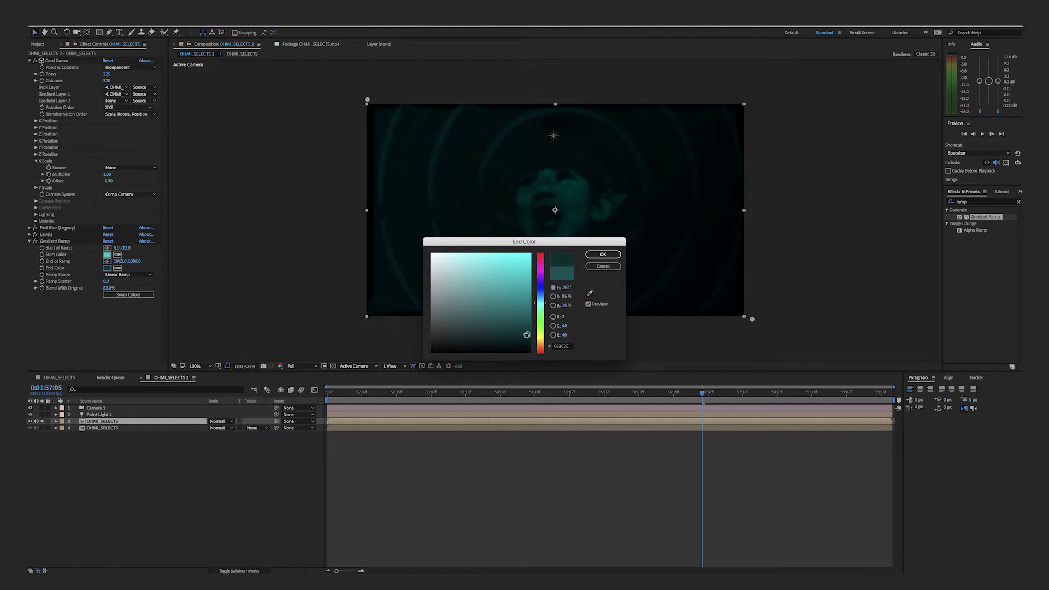
pyautogui.click(600, 254)
pyautogui.moveTo(107, 288); pyautogui.dragTo(110, 288)
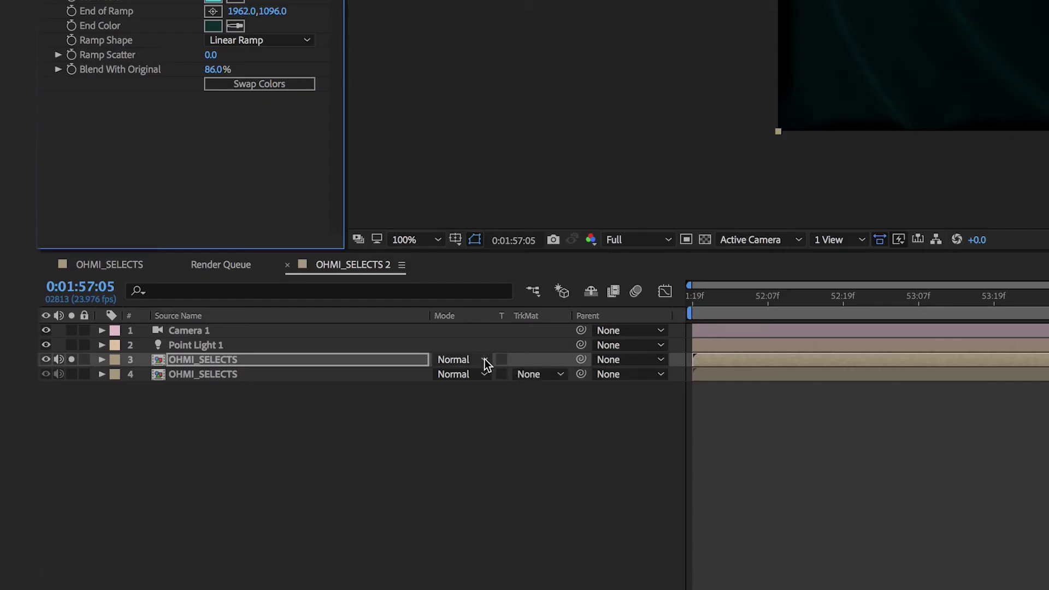
# Set the upper OHMI_SELECTS layer's blending mode to Add.
pyautogui.click(231, 421)
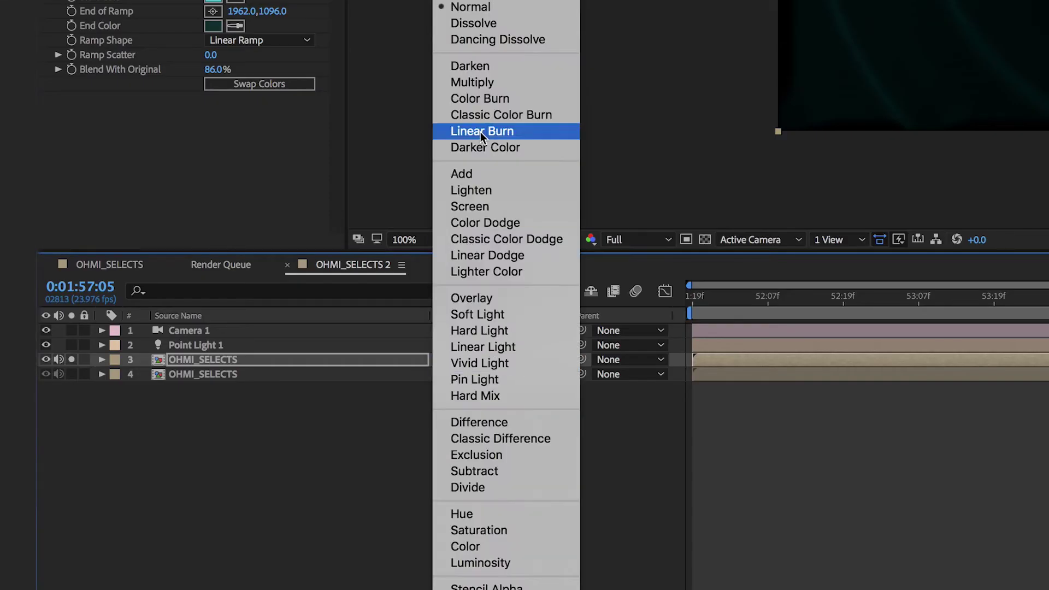
pyautogui.click(490, 176)
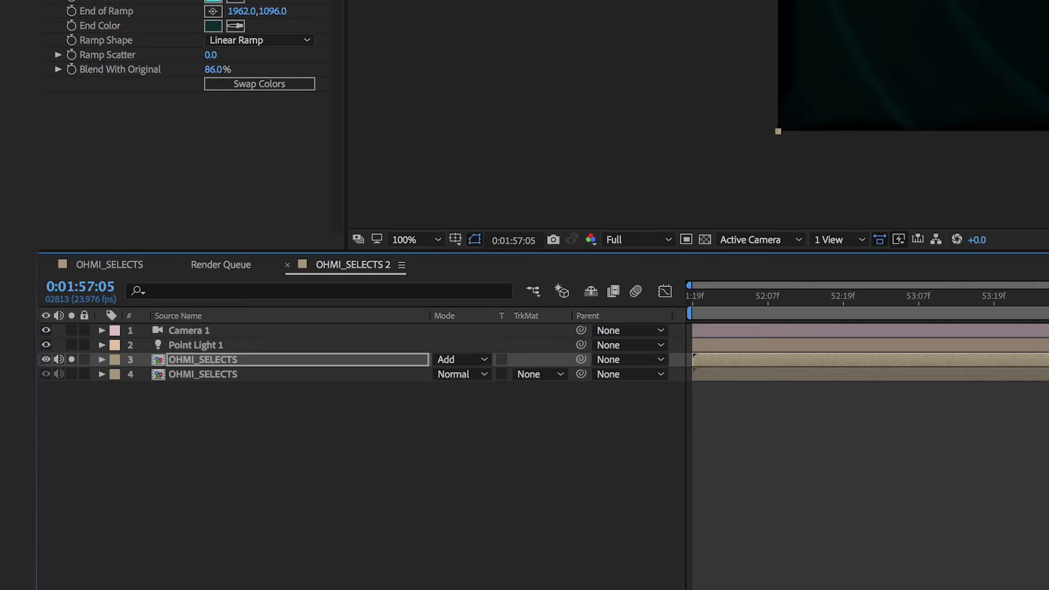
# Create a full-frame black solid layer above the footage layers.
pyautogui.click(167, 23)
pyautogui.moveTo(181, 29)
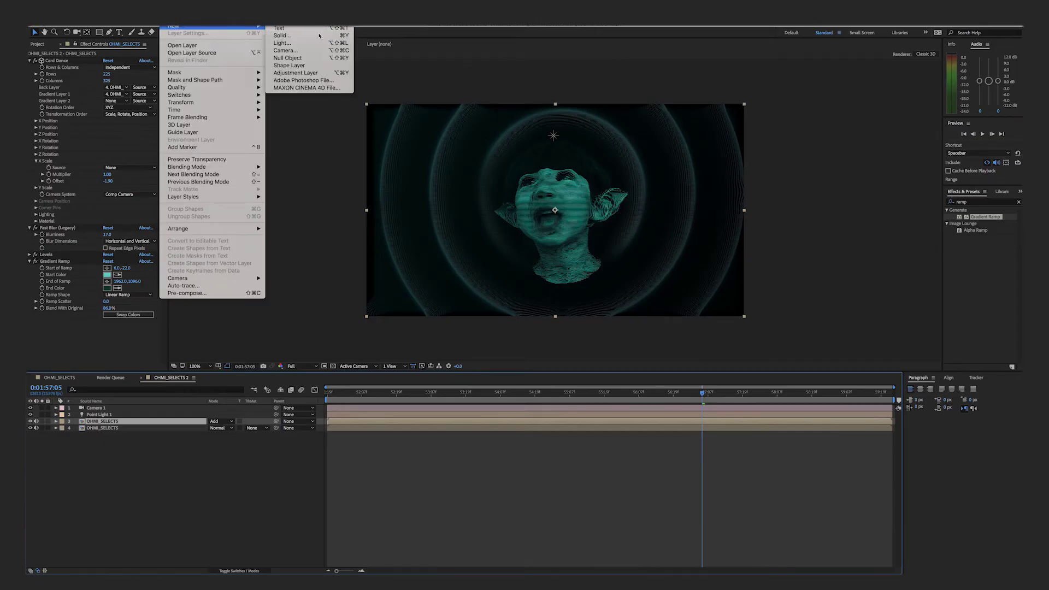
pyautogui.click(317, 36)
pyautogui.click(655, 464)
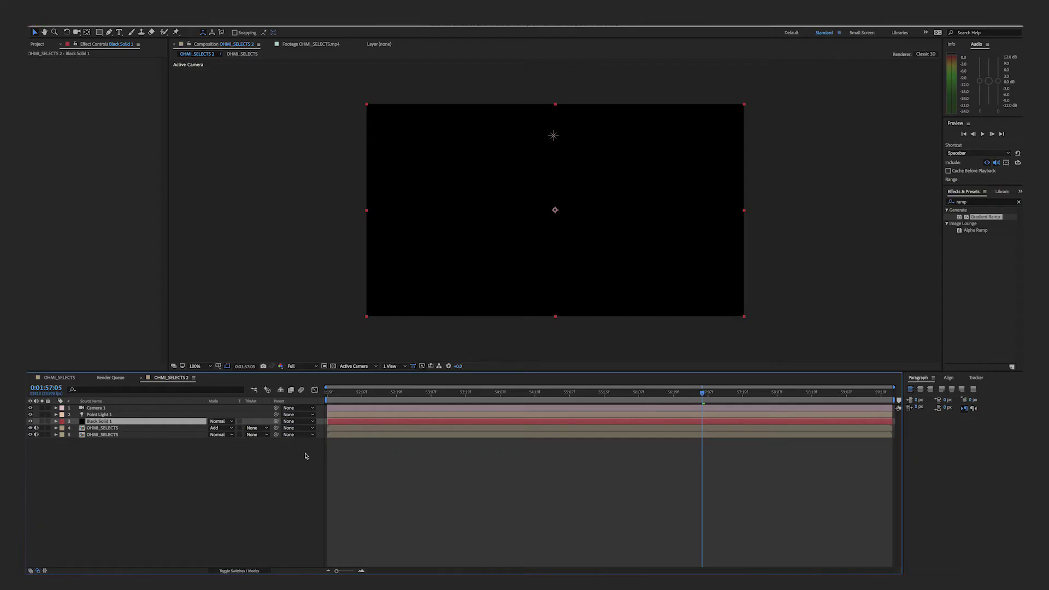
# Draw a rough, closed oval Pen mask on the black solid around the boy's head and the innermost wave ring.
pyautogui.click(477, 140)
pyautogui.click(459, 178)
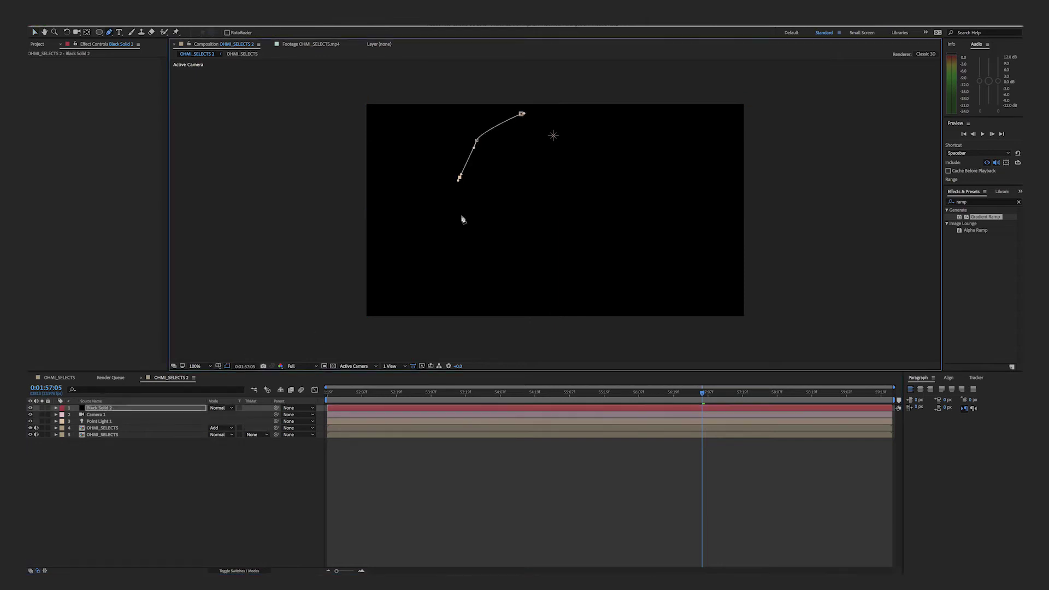
pyautogui.click(472, 257)
pyautogui.click(557, 304)
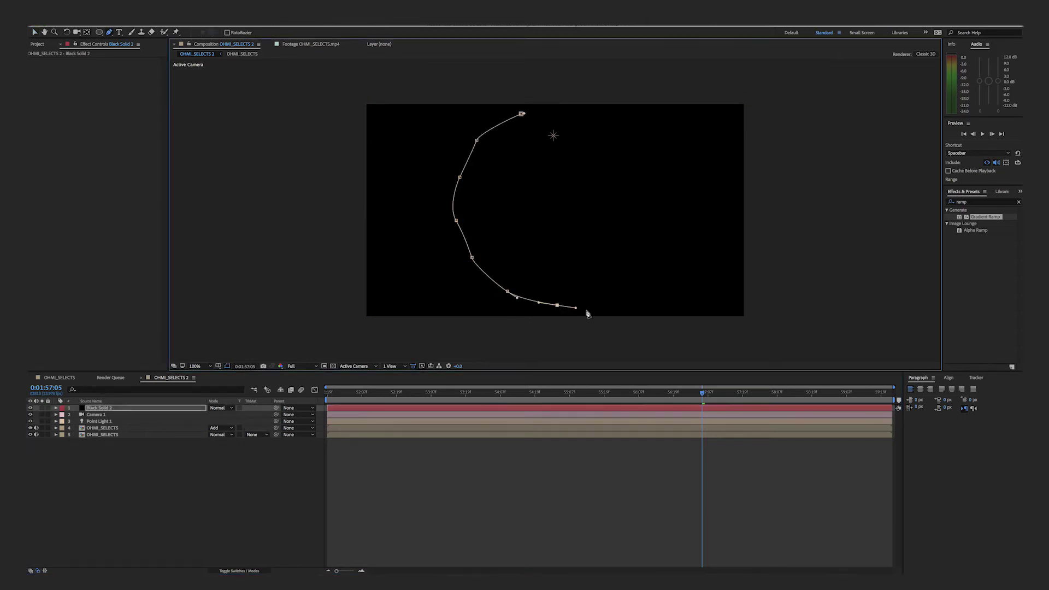
pyautogui.click(653, 278)
pyautogui.click(664, 163)
pyautogui.click(606, 118)
pyautogui.click(521, 115)
# Turn the solid's mask into a soft vignette with Subtract mode, about 443 px feather and about -109 px expansion.
pyautogui.click(56, 408)
pyautogui.click(63, 416)
pyautogui.click(221, 421)
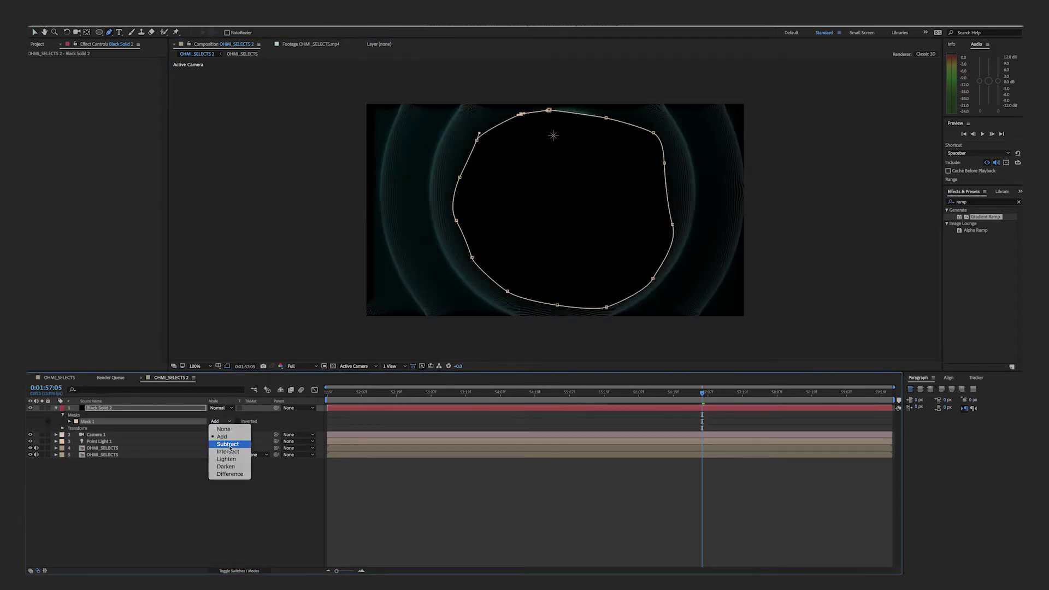
pyautogui.click(225, 444)
pyautogui.click(70, 421)
pyautogui.moveTo(220, 435); pyautogui.dragTo(315, 431)
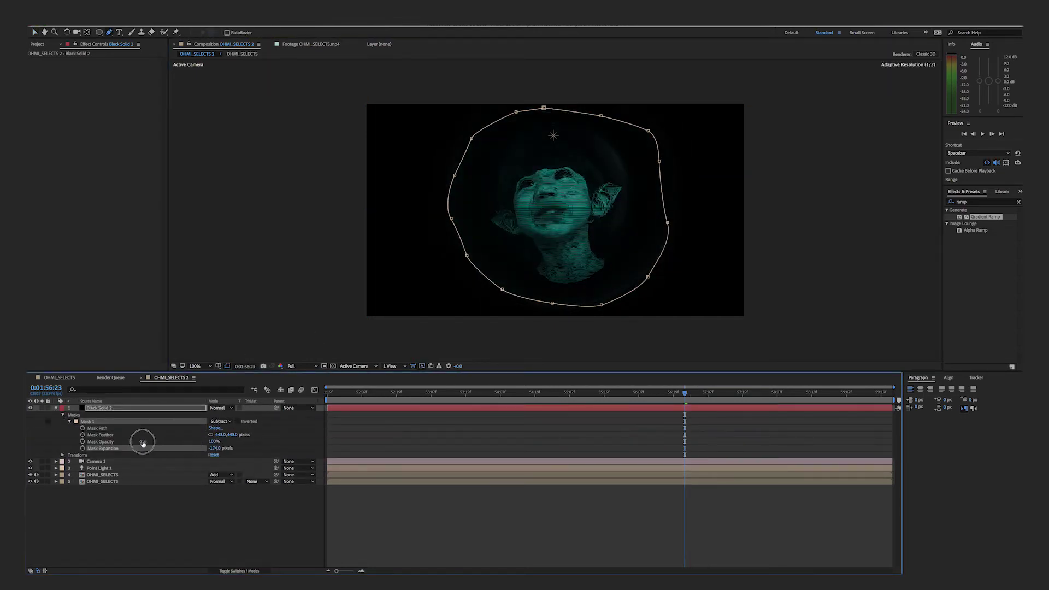
pyautogui.moveTo(140, 435); pyautogui.dragTo(184, 436)
pyautogui.click(571, 519)
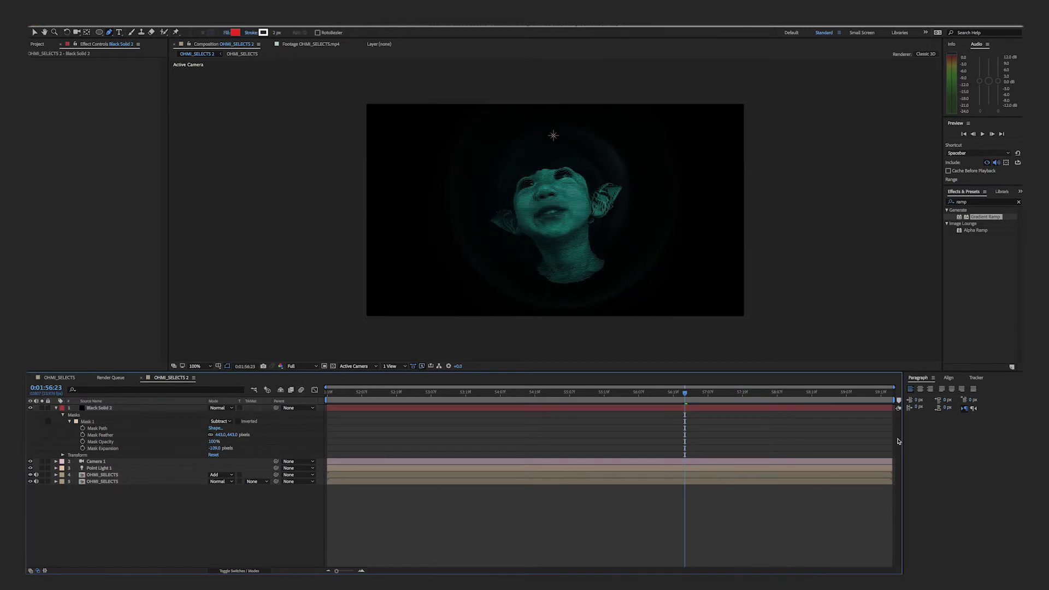
pyautogui.click(56, 408)
# Create an adjustment layer on top of the stack and apply a Curves effect to it.
pyautogui.click(169, 21)
pyautogui.moveTo(180, 27)
pyautogui.click(287, 73)
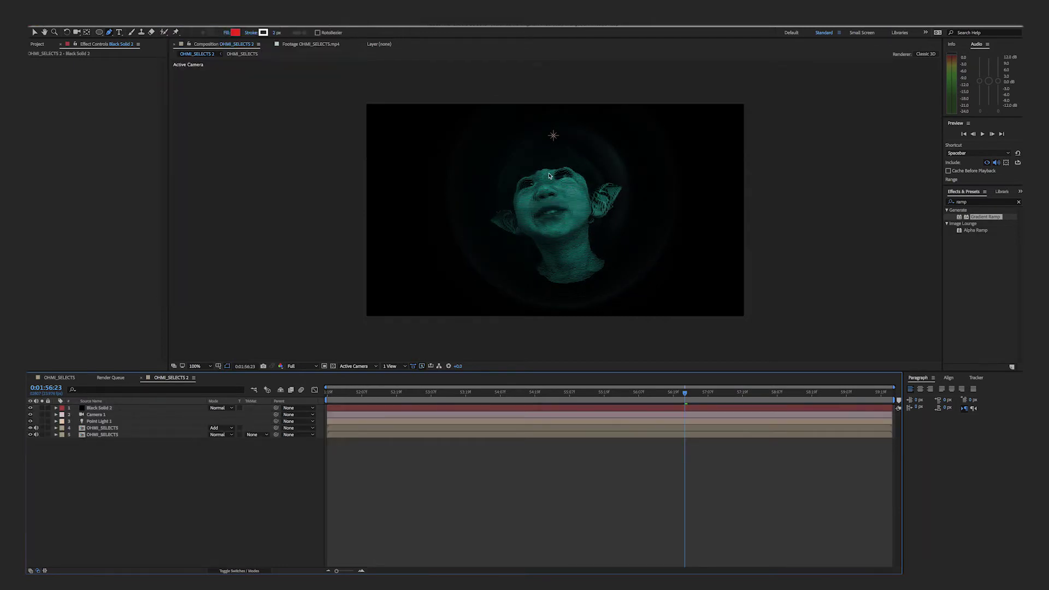
pyautogui.write('c')
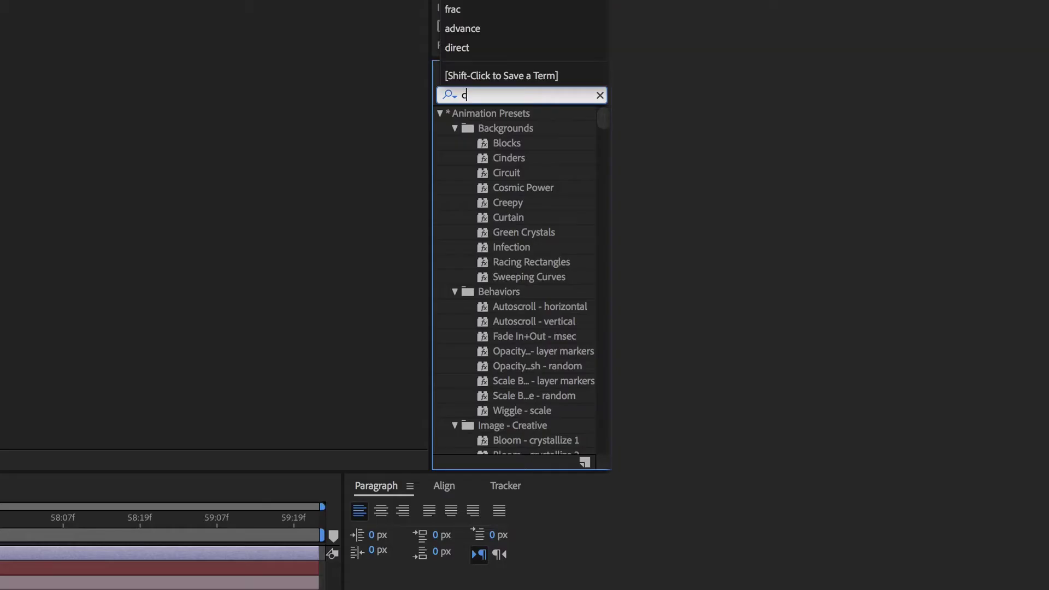
pyautogui.write('urves')
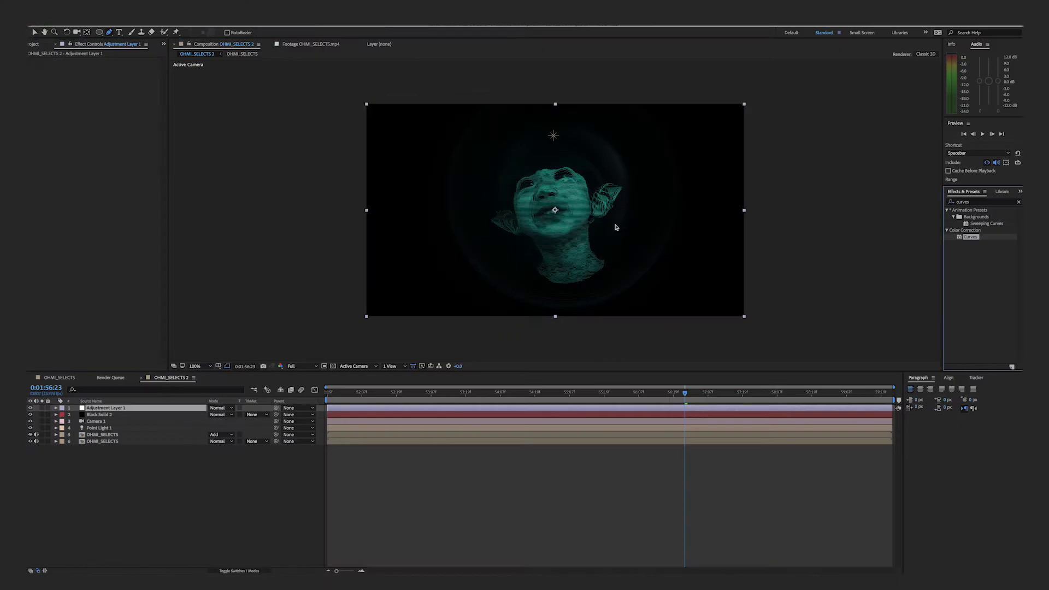
pyautogui.doubleClick(492, 173)
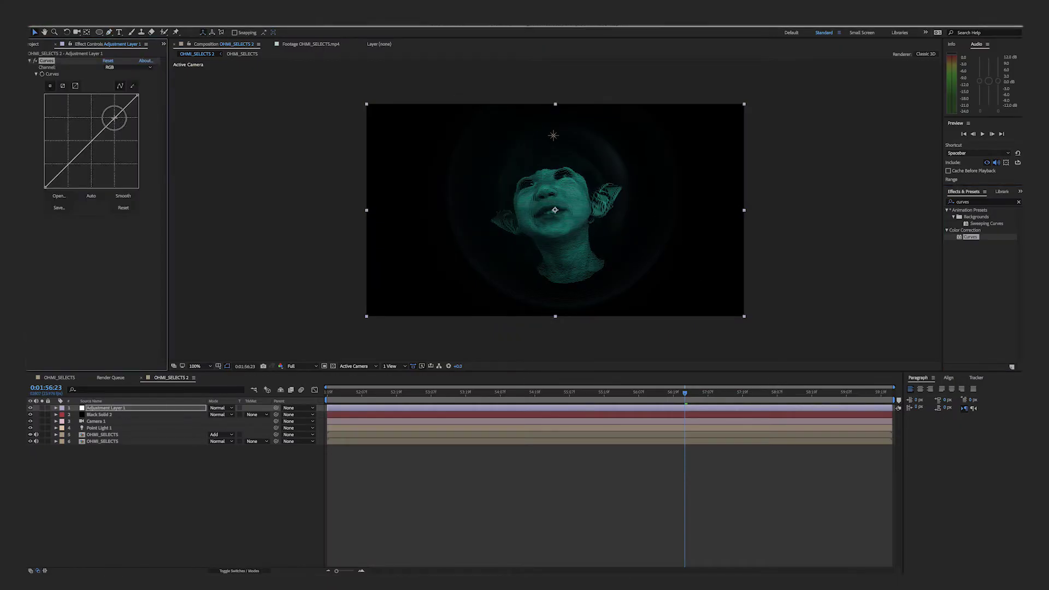
# Shape the RGB curve into a contrast-boosting S by raising the highlights and lowering the shadows, and check another frame.
pyautogui.moveTo(115, 117); pyautogui.dragTo(109, 111)
pyautogui.moveTo(74, 153); pyautogui.dragTo(77, 162)
pyautogui.moveTo(109, 112); pyautogui.dragTo(104, 107)
pyautogui.moveTo(76, 160)
pyautogui.mouseDown()
pyautogui.moveTo(65, 140)
pyautogui.moveTo(76, 159)
pyautogui.mouseUp()
pyautogui.click(677, 465)
pyautogui.moveTo(685, 393); pyautogui.dragTo(721, 393)
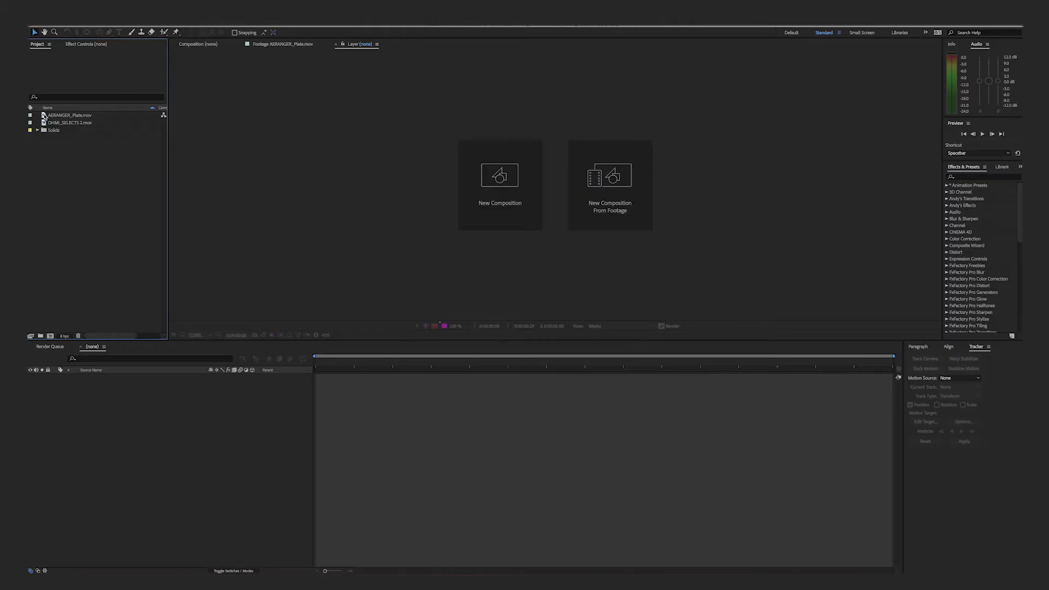
# Create a composition from AERANGER_Plate.mov and start a motion track with its track point enlarged around the handheld round device.
pyautogui.moveTo(50, 338); pyautogui.dragTo(50, 336)
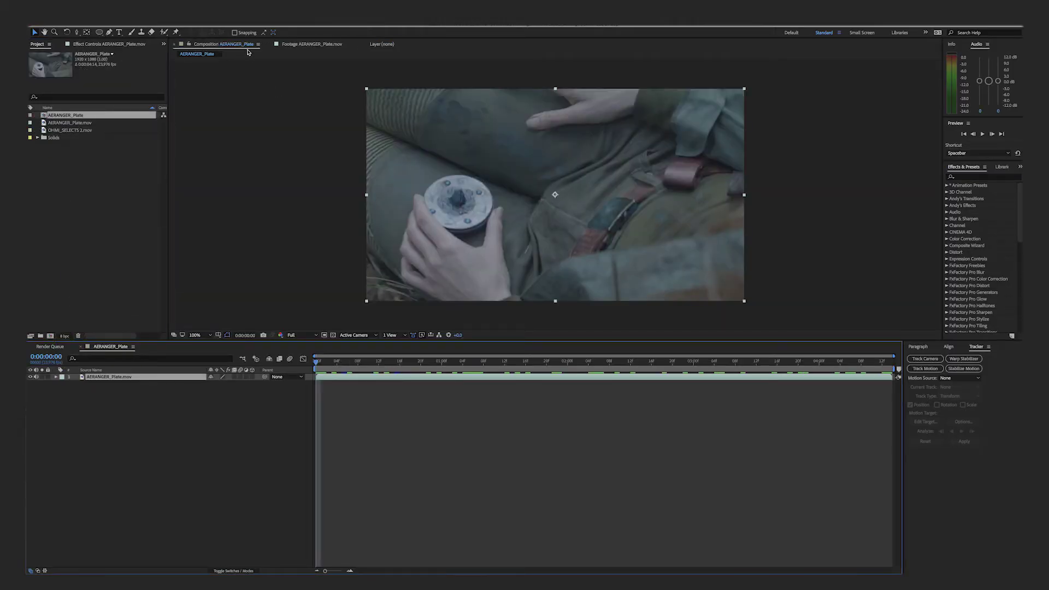
pyautogui.click(219, 19)
pyautogui.click(246, 167)
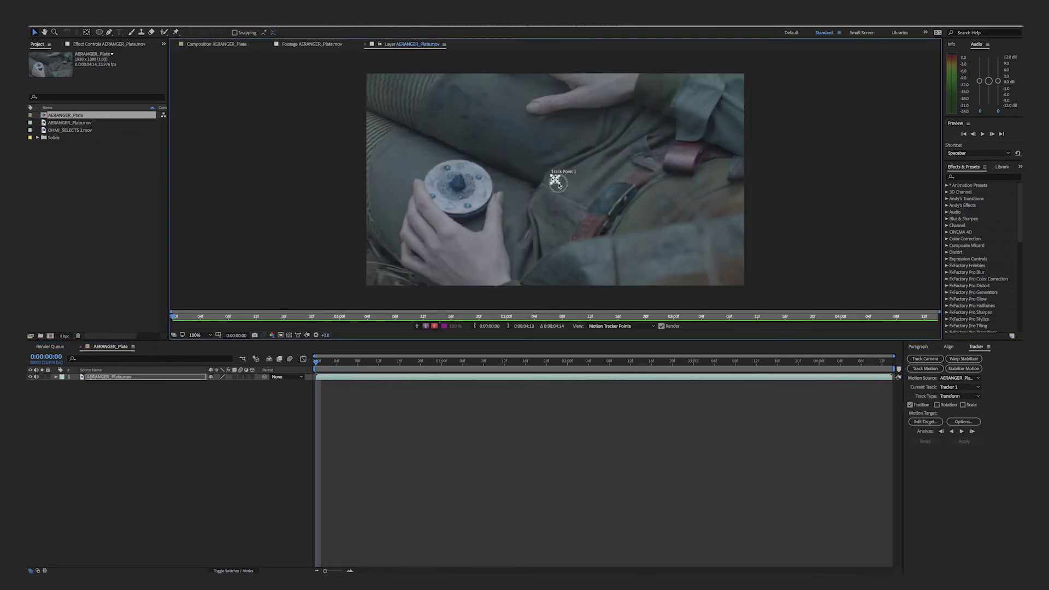
pyautogui.moveTo(575, 201); pyautogui.dragTo(502, 216)
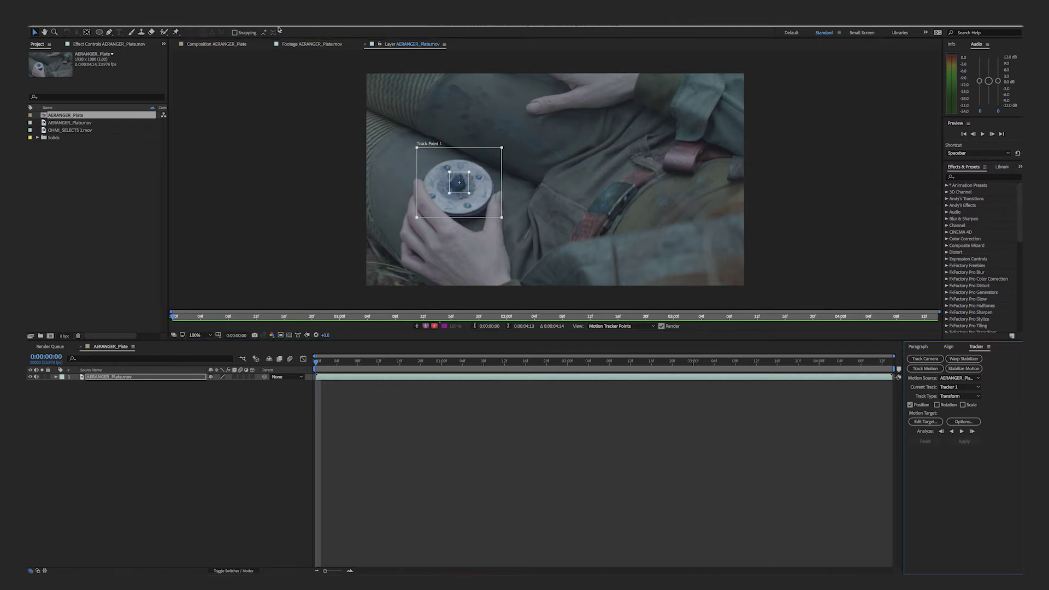
# Add a null object to the composition and open the tracker's motion target settings.
pyautogui.click(174, 16)
pyautogui.moveTo(188, 23)
pyautogui.click(301, 58)
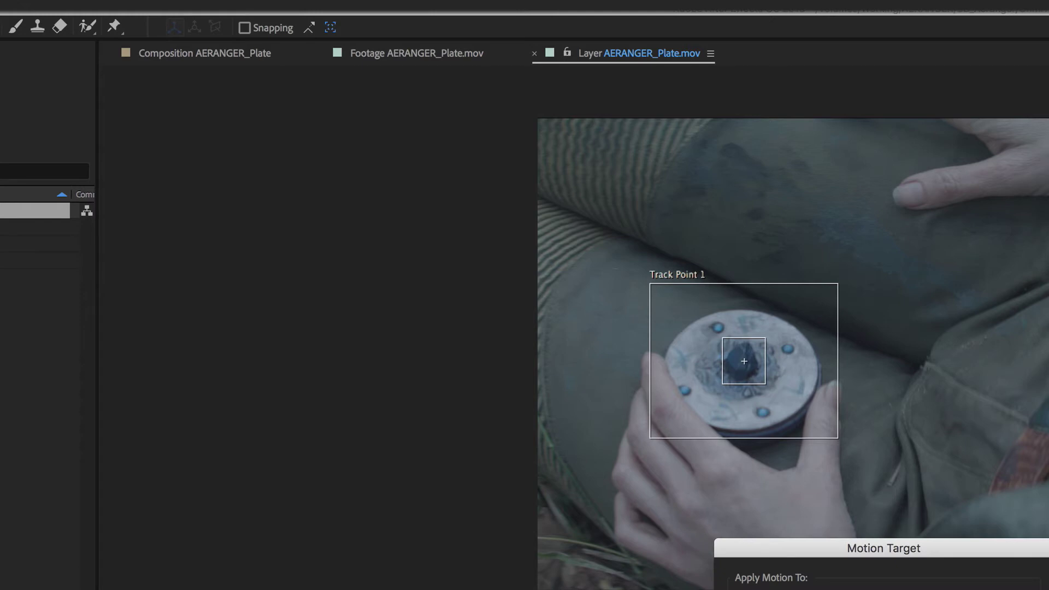
pyautogui.press('Escape')
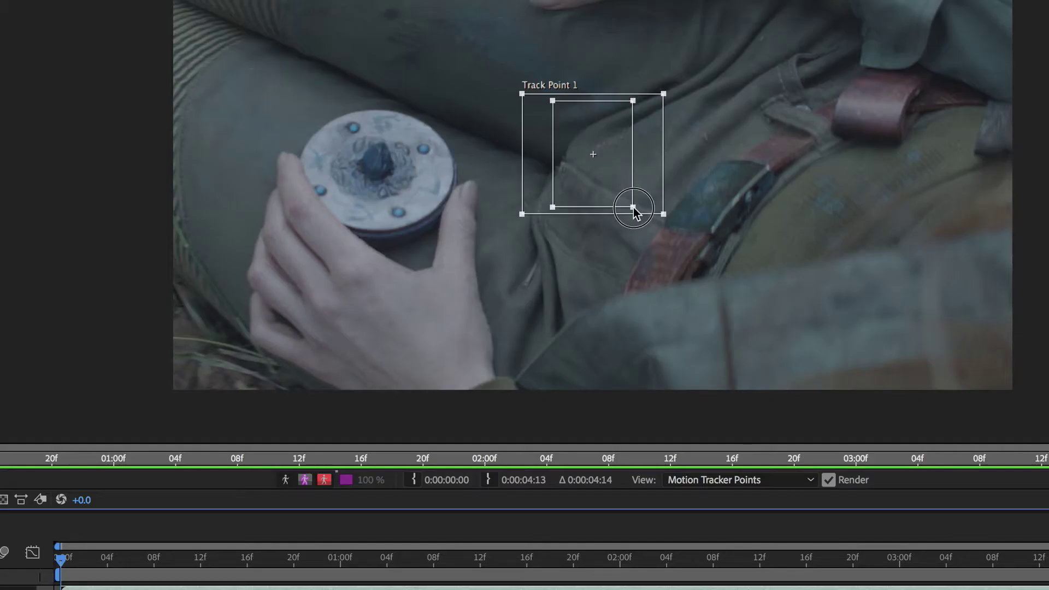
# Centre the track point on the handheld round device and shrink its feature region around the dark central knob.
pyautogui.moveTo(632, 206); pyautogui.dragTo(637, 197)
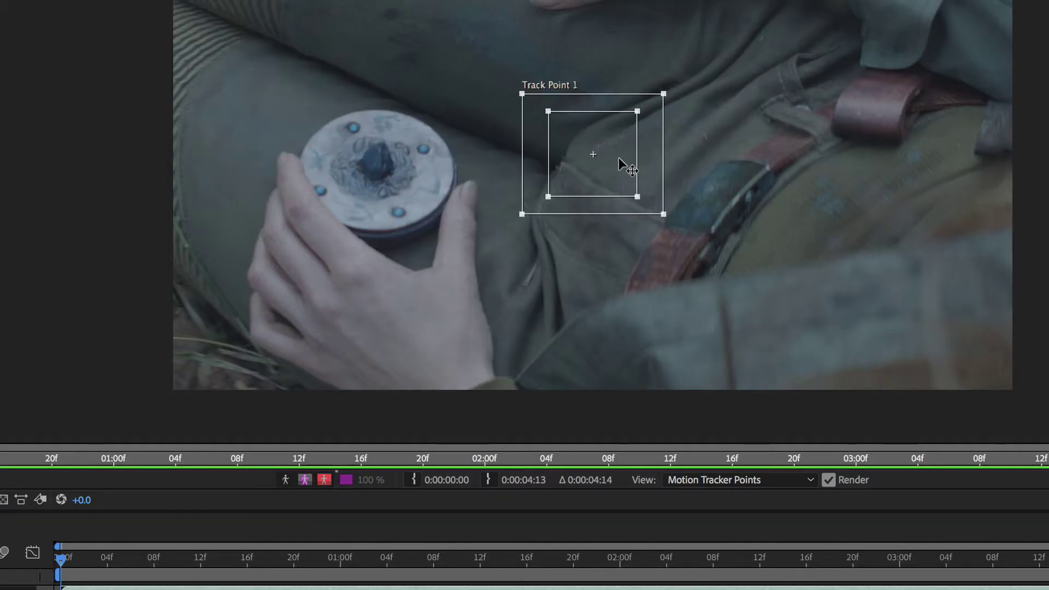
pyautogui.moveTo(618, 158); pyautogui.dragTo(405, 165)
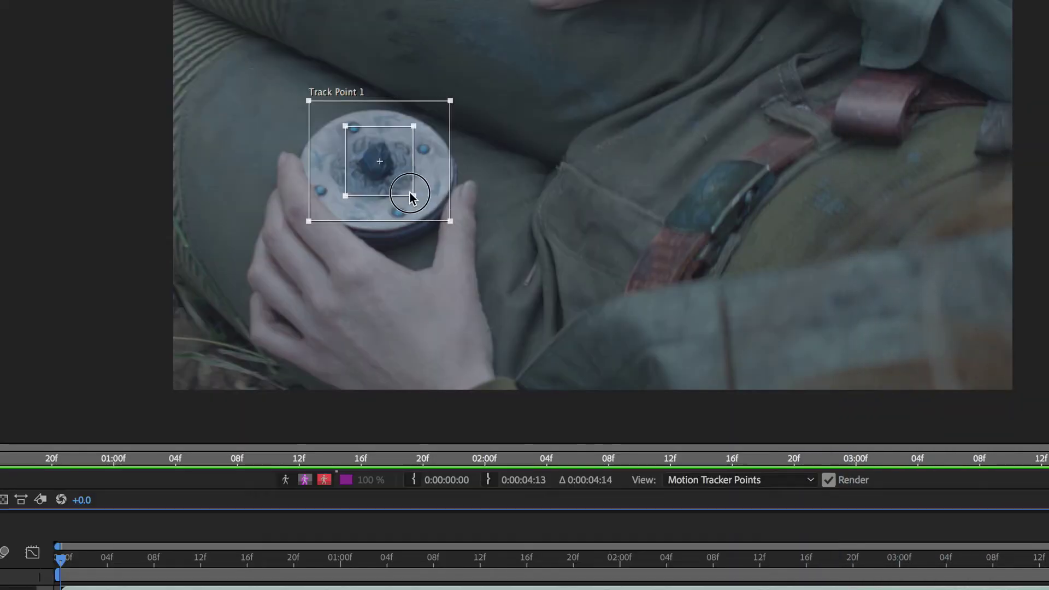
pyautogui.moveTo(409, 194); pyautogui.dragTo(400, 182)
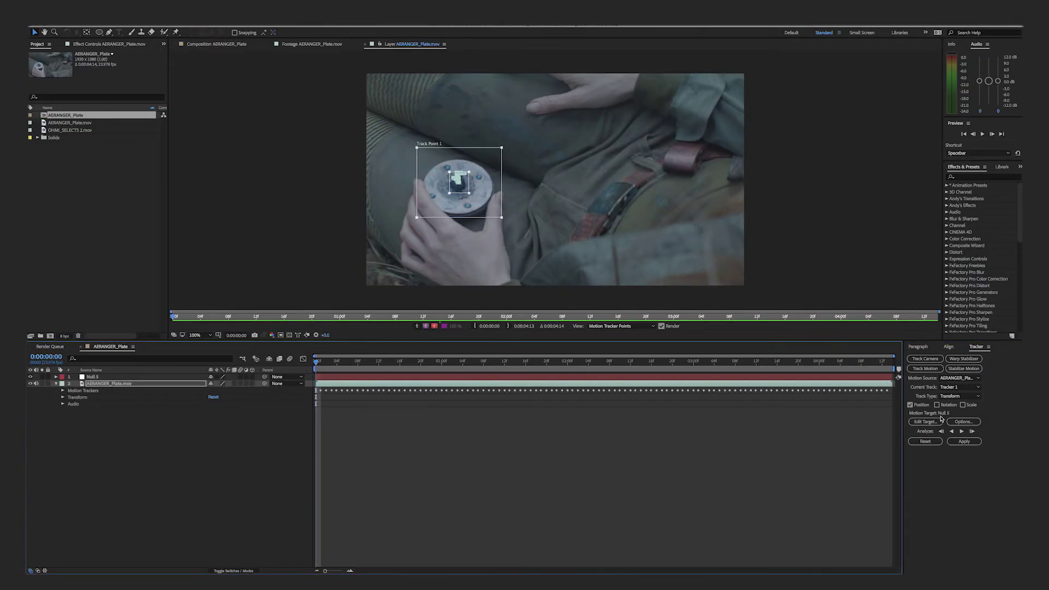
# Confirm the null layer as the motion target, apply the track, and scrub through the composition to check it.
pyautogui.click(968, 442)
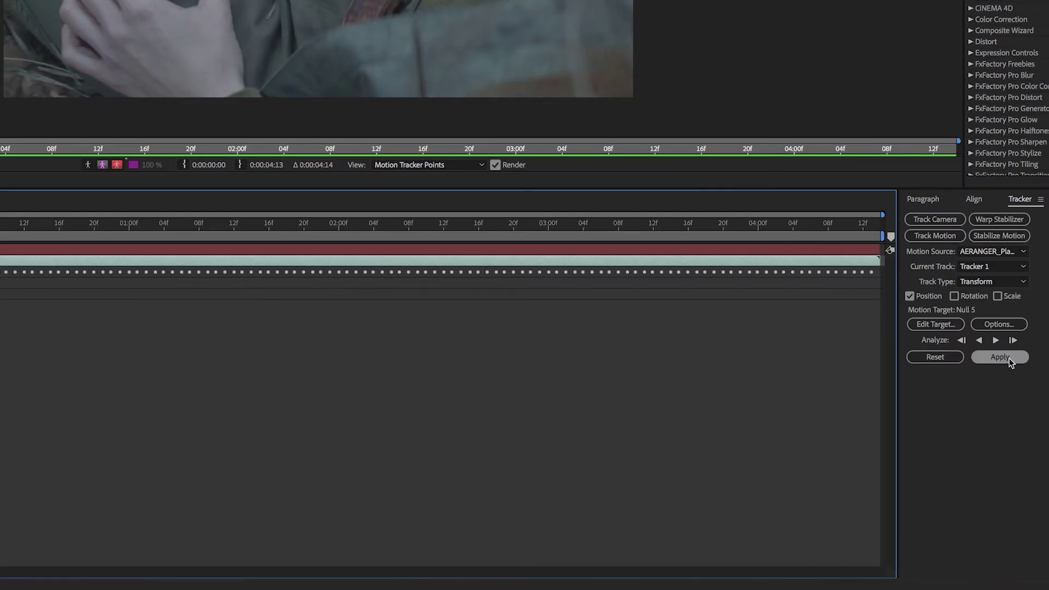
pyautogui.click(936, 324)
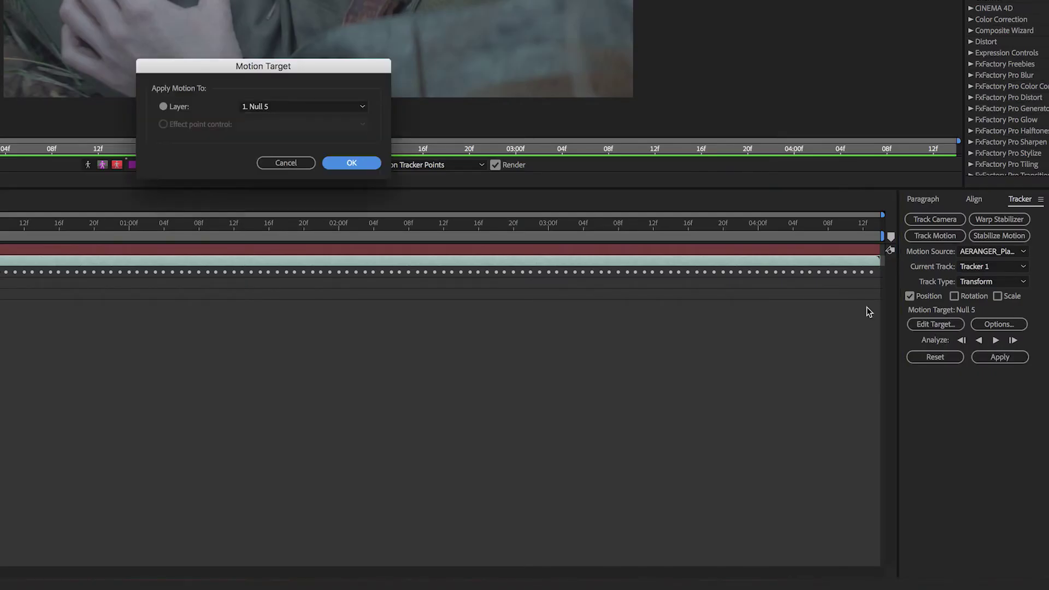
pyautogui.click(351, 163)
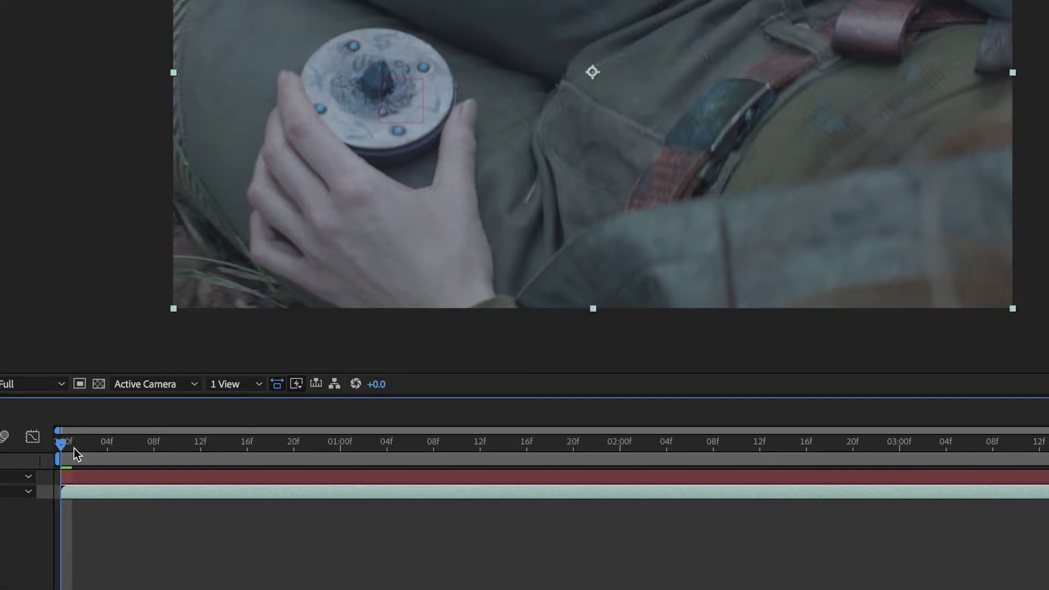
pyautogui.moveTo(74, 448); pyautogui.dragTo(961, 448)
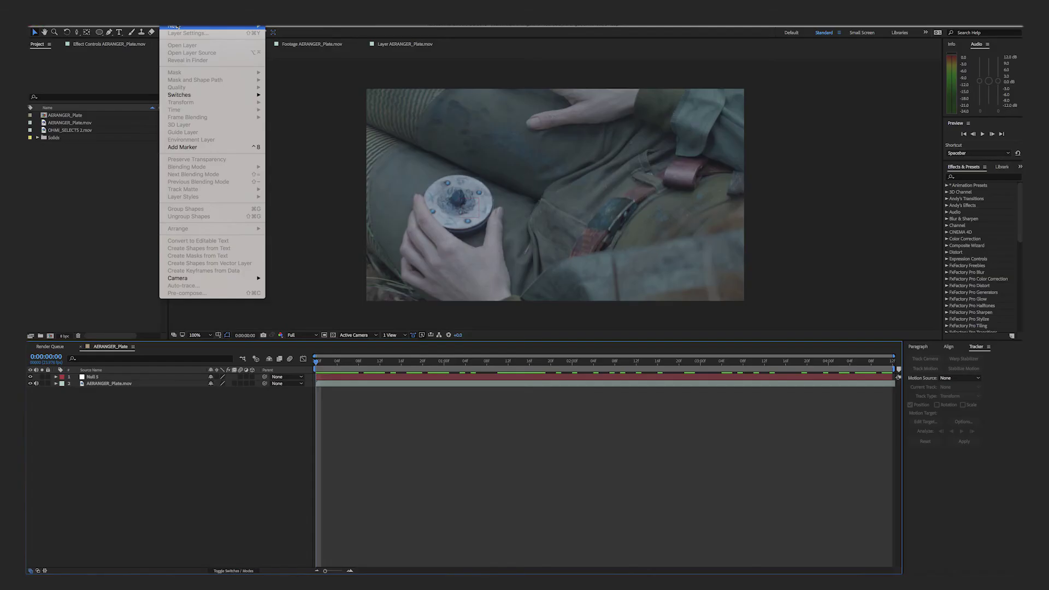
# Create a full-frame white solid on top of the stack and hide it to reveal the plate.
pyautogui.moveTo(177, 26)
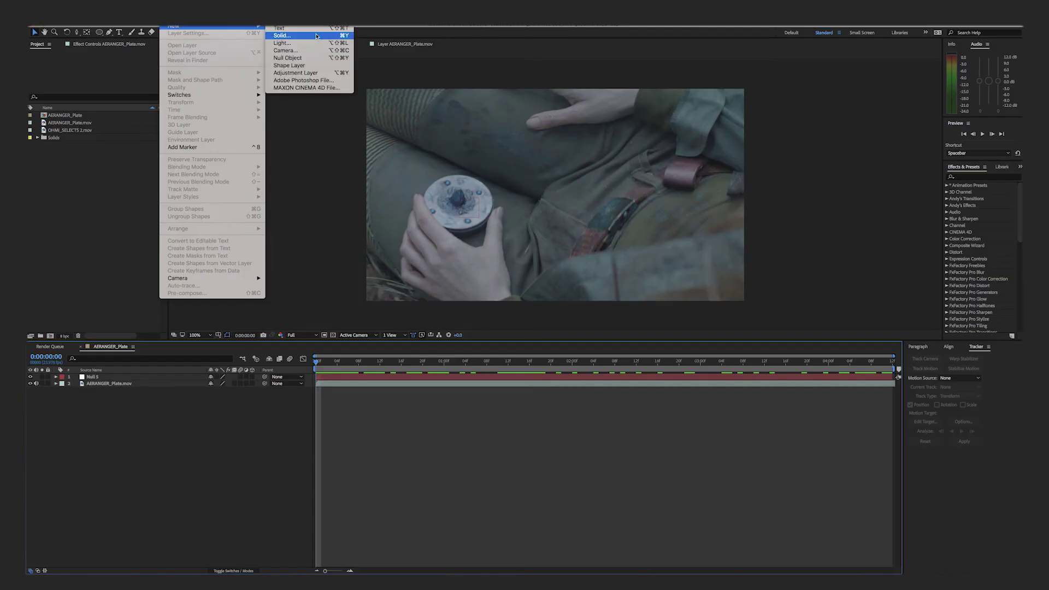
pyautogui.click(287, 34)
pyautogui.click(573, 372)
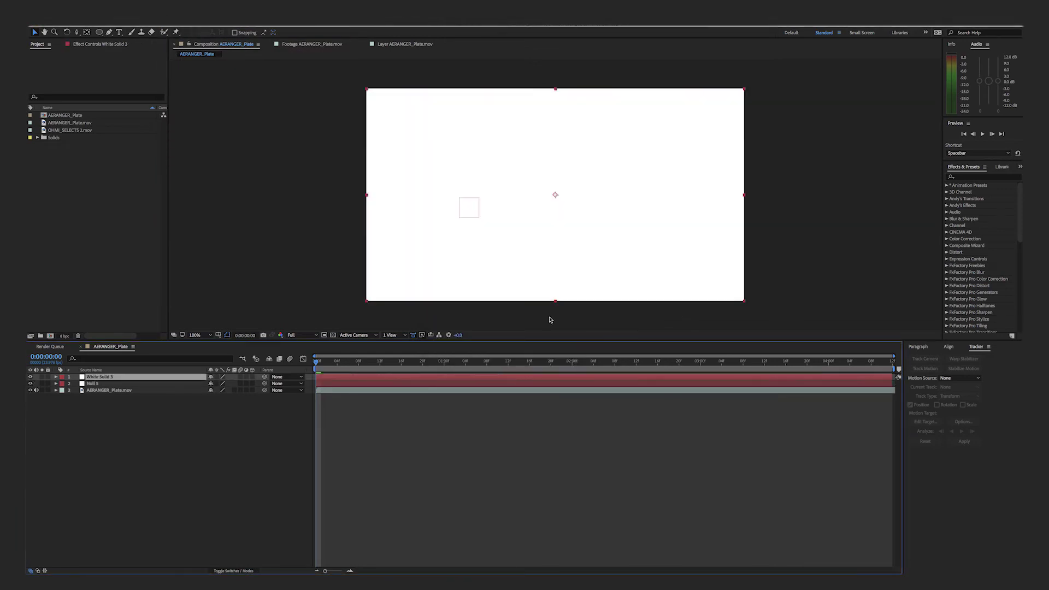
pyautogui.click(30, 377)
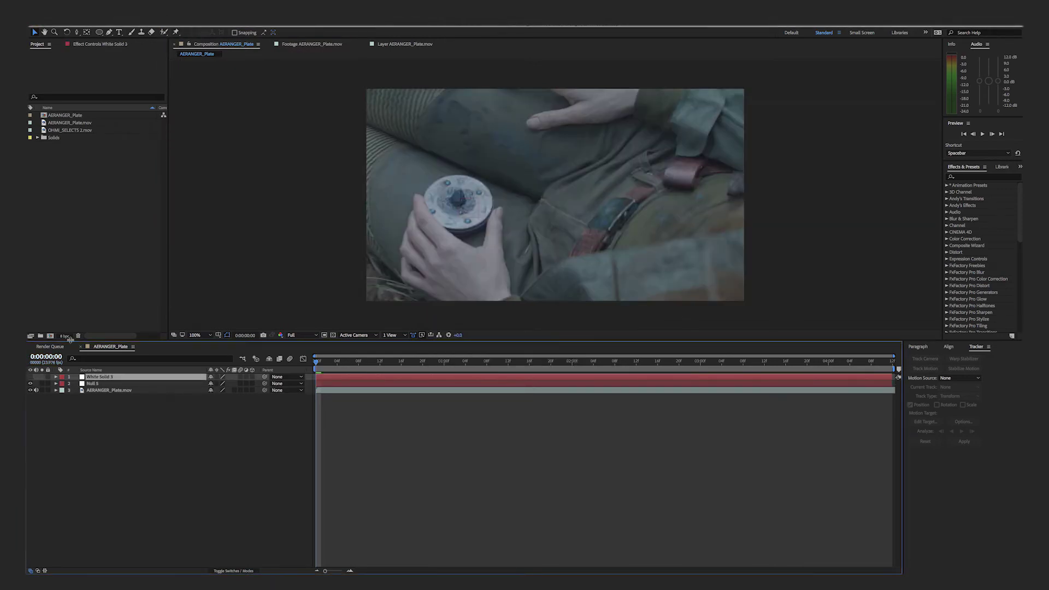
# Draw a mask on the white solid with the Pen tool, shaped as five pointed rays fanning up from the device's centre.
pyautogui.click(110, 32)
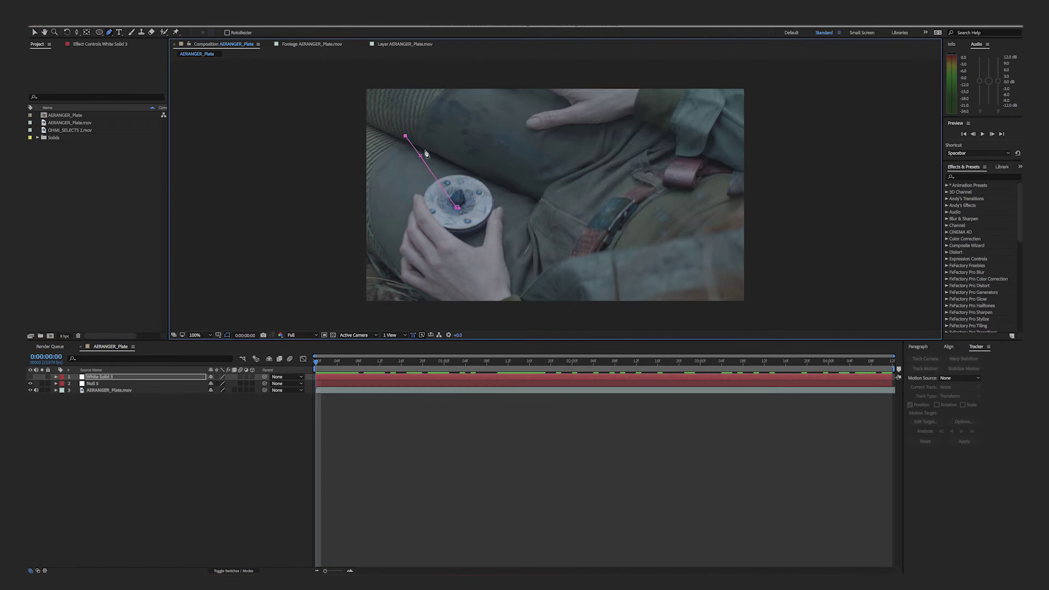
pyautogui.click(425, 104)
pyautogui.click(454, 94)
pyautogui.click(464, 168)
pyautogui.click(484, 95)
pyautogui.click(473, 165)
pyautogui.click(504, 102)
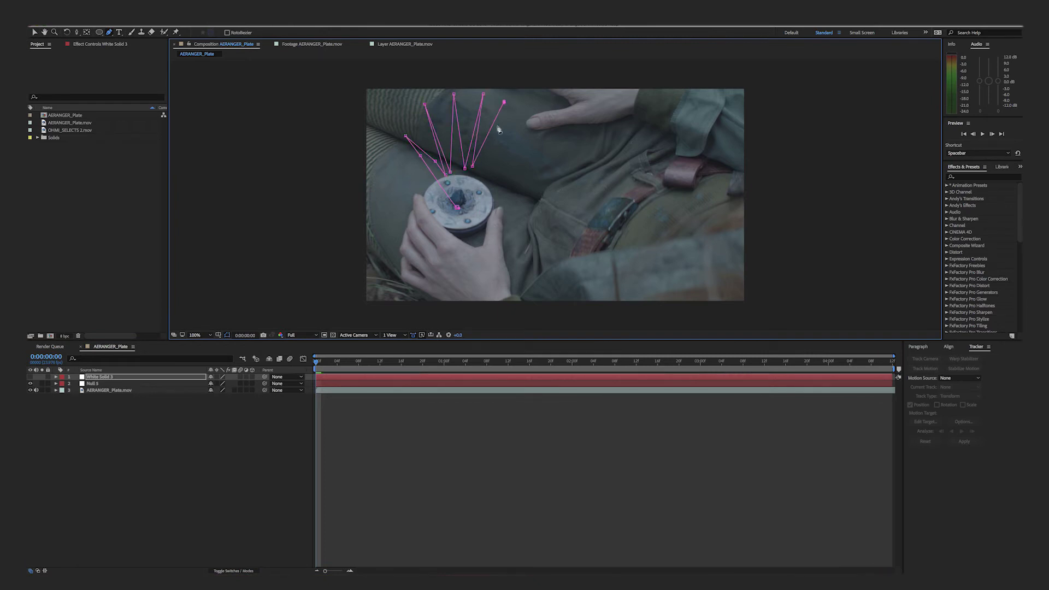
pyautogui.click(485, 175)
pyautogui.click(471, 202)
# Show the white solid again and set its mask feather to 40 pixels and mask expansion to 18 pixels.
pyautogui.click(30, 377)
pyautogui.click(55, 377)
pyautogui.click(63, 383)
pyautogui.click(69, 390)
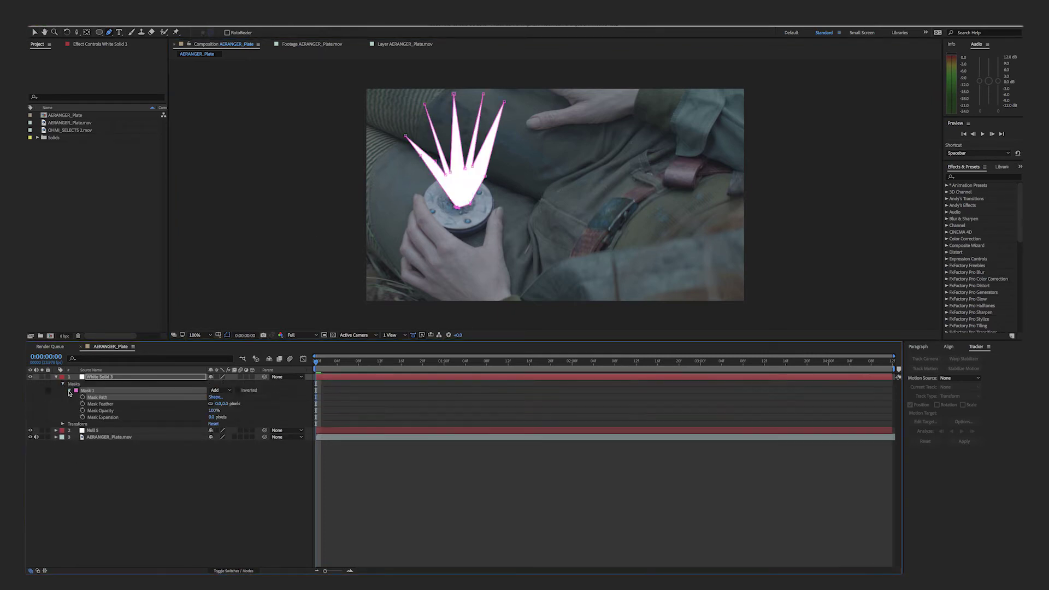
pyautogui.moveTo(221, 403)
pyautogui.mouseDown()
pyautogui.moveTo(234, 403)
pyautogui.moveTo(219, 418)
pyautogui.mouseUp()
pyautogui.click(56, 377)
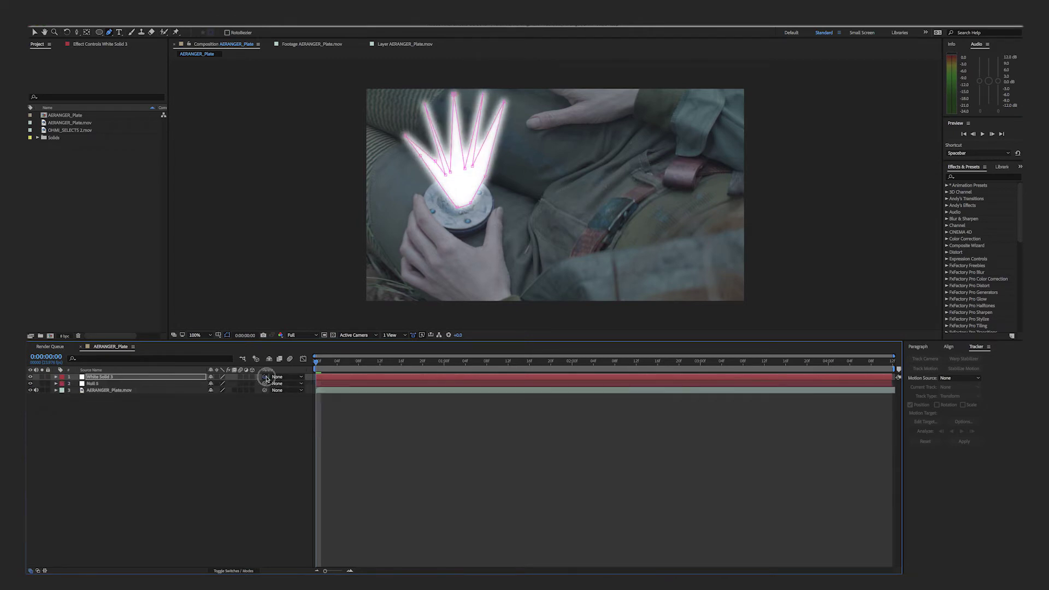
# Parent the white solid to the tracked null and play a preview of the rays following the device.
pyautogui.moveTo(266, 378); pyautogui.dragTo(137, 383)
pyautogui.click(429, 476)
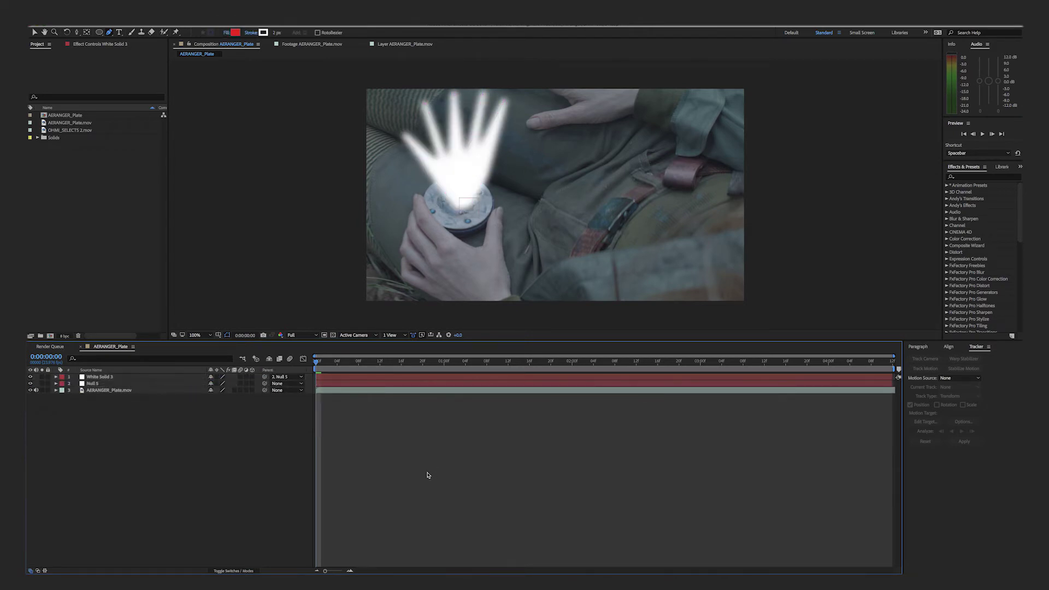
pyautogui.press('v')
pyautogui.press('space')
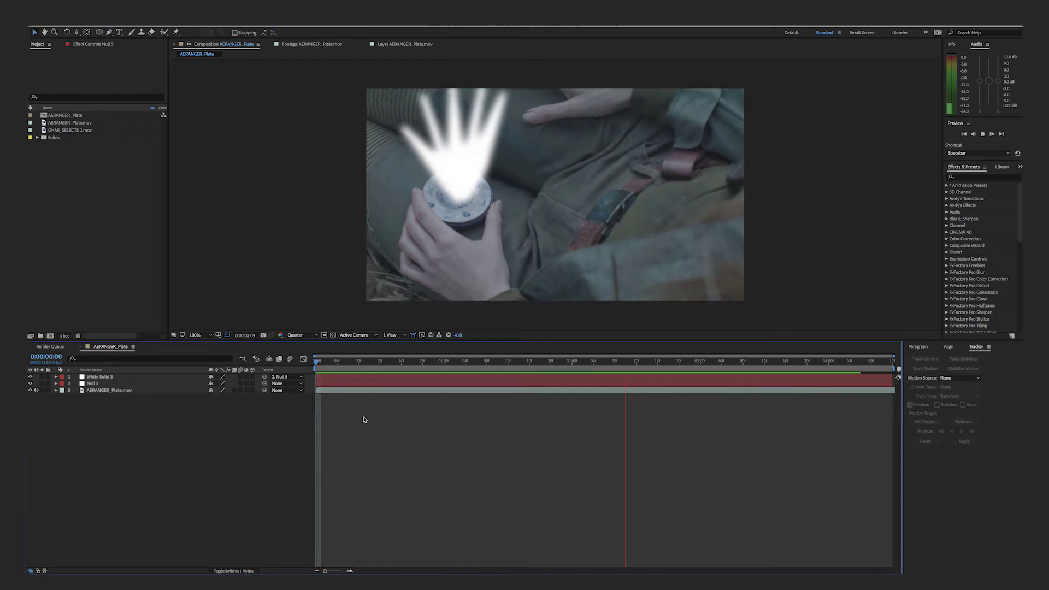
# Apply Fractal Noise to the white solid with Smeary type, Soft Linear noise, contrast 127 and brightness 15.
pyautogui.write('frac')
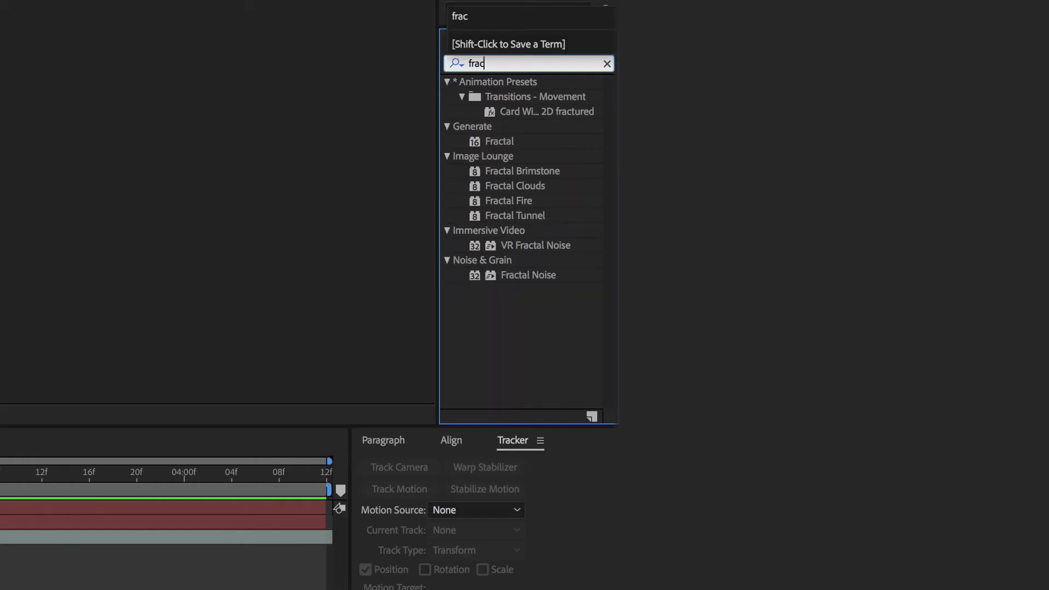
pyautogui.doubleClick(514, 276)
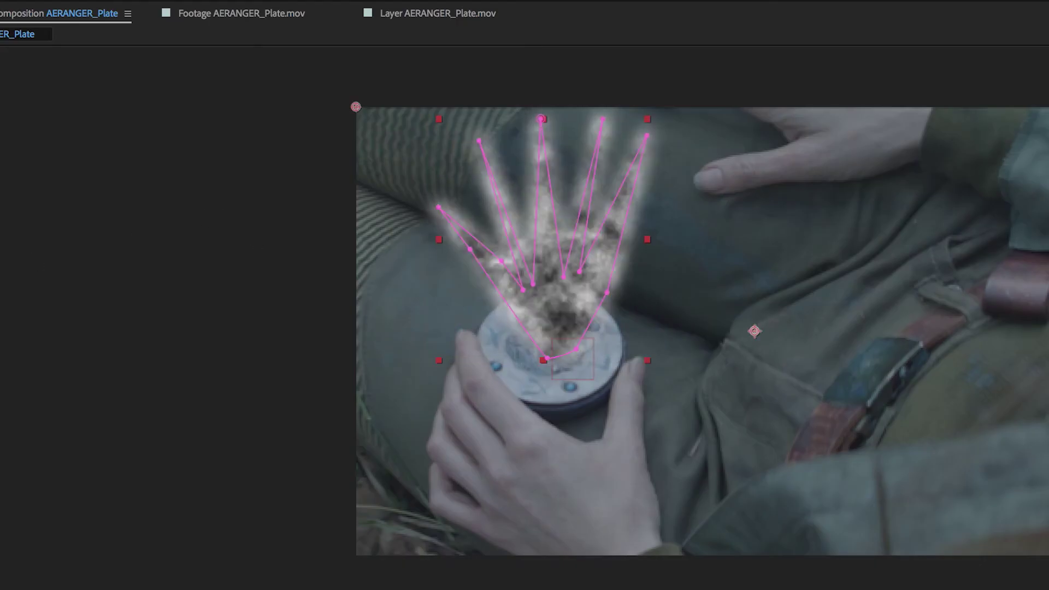
pyautogui.moveTo(216, 235)
pyautogui.mouseDown()
pyautogui.moveTo(207, 237)
pyautogui.moveTo(215, 232)
pyautogui.mouseUp()
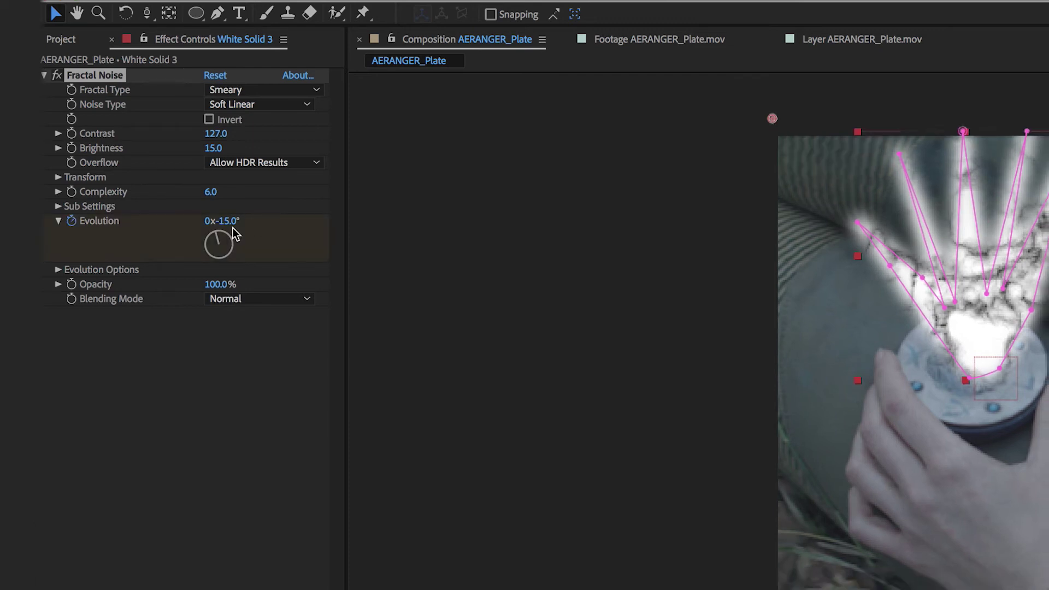
# Animate the noise's Evolution from the first to the last frame, lower its opacity to 74%, and preview it.
pyautogui.moveTo(231, 222); pyautogui.dragTo(1048, 225)
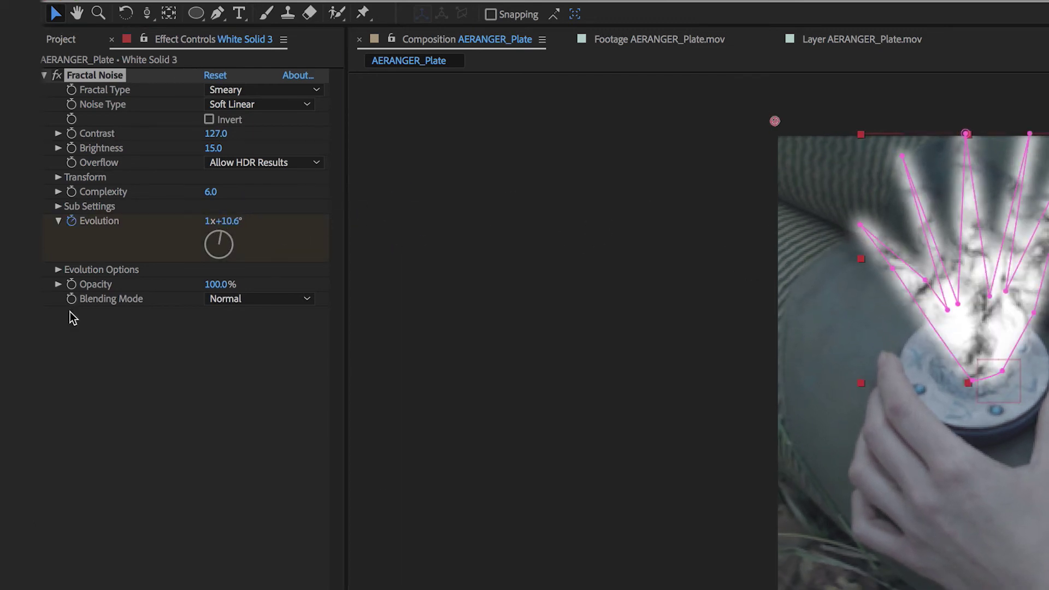
pyautogui.moveTo(216, 284); pyautogui.dragTo(195, 289)
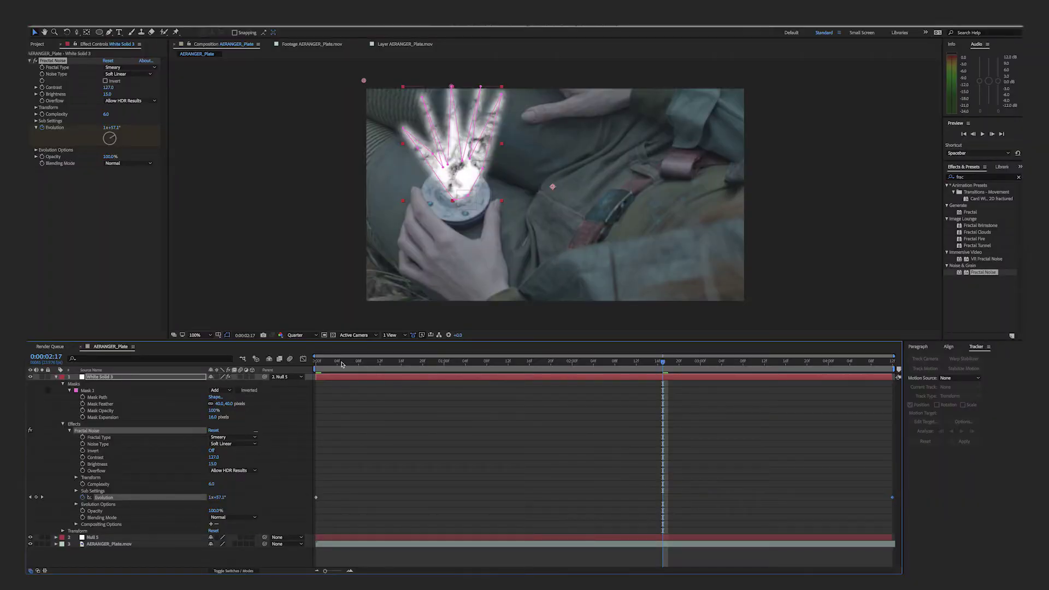
pyautogui.moveTo(330, 364); pyautogui.dragTo(304, 362)
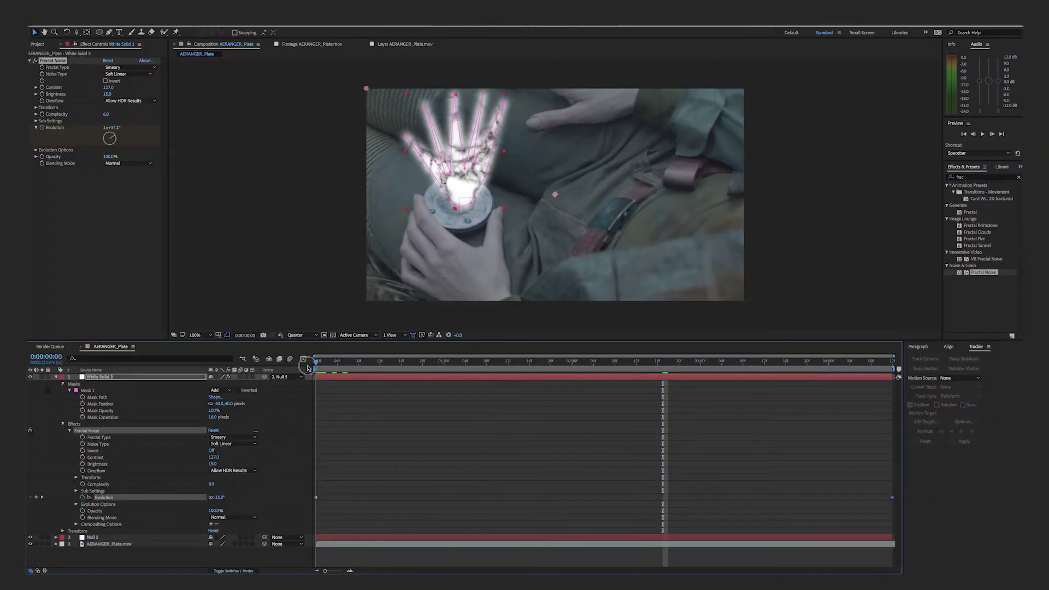
pyautogui.press('space')
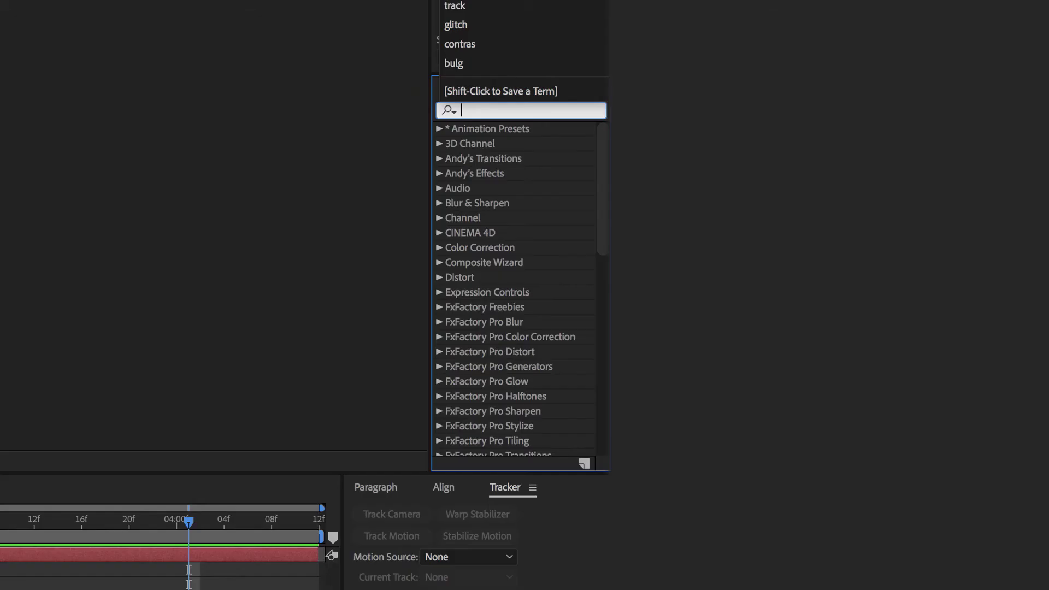
# Apply Fast Blur (Legacy) to the white solid, stretching the rays with a vertical blur, and preview the result.
pyautogui.write('fast')
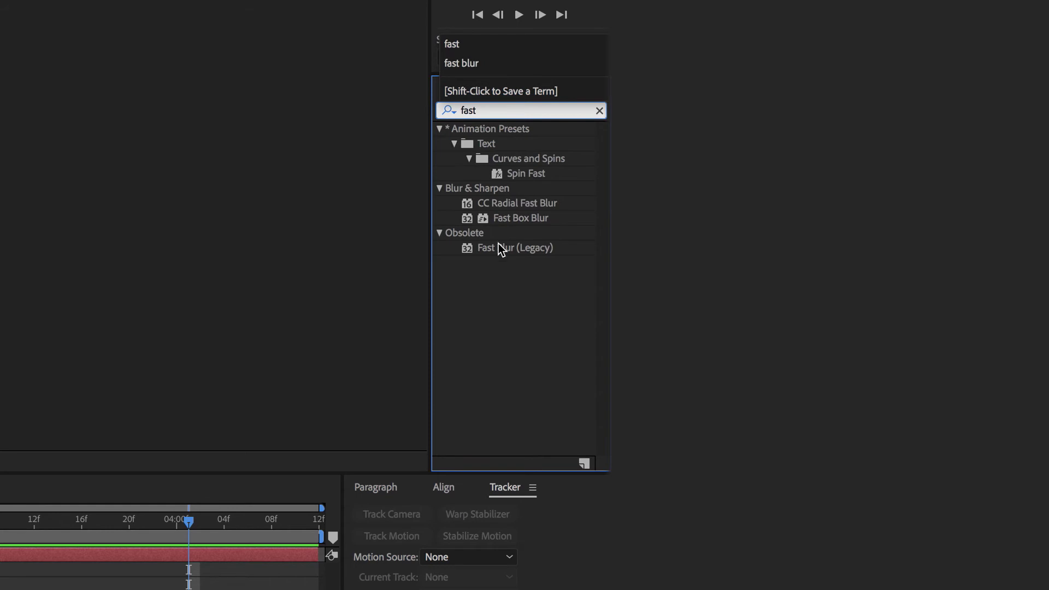
pyautogui.moveTo(502, 248)
pyautogui.mouseDown()
pyautogui.moveTo(82, 230)
pyautogui.moveTo(123, 90)
pyautogui.moveTo(164, 63)
pyautogui.moveTo(210, 63)
pyautogui.mouseUp()
pyautogui.click(127, 81)
pyautogui.click(78, 103)
pyautogui.click(30, 67)
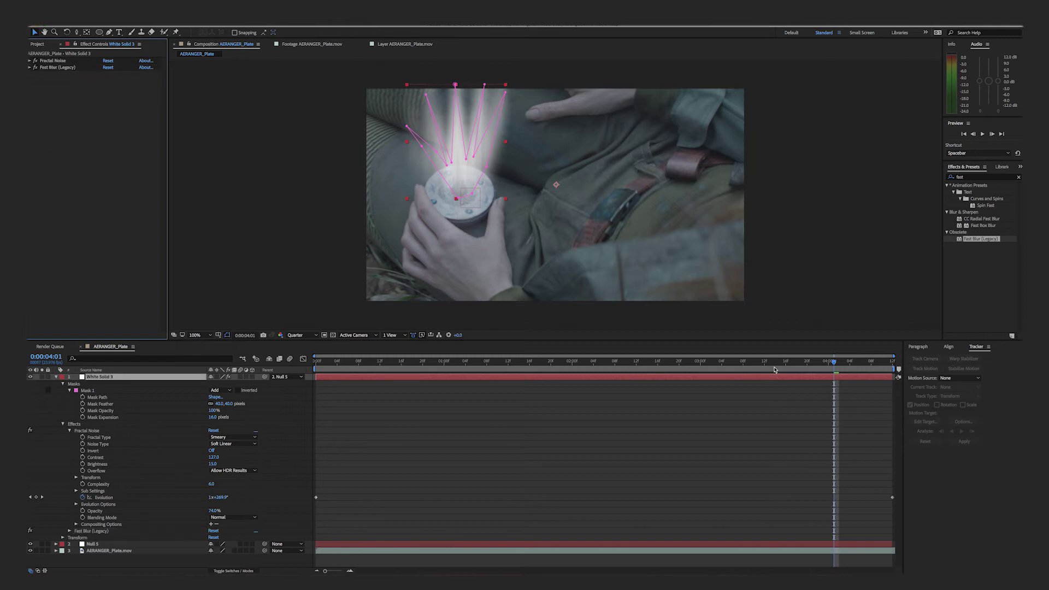
pyautogui.press('space')
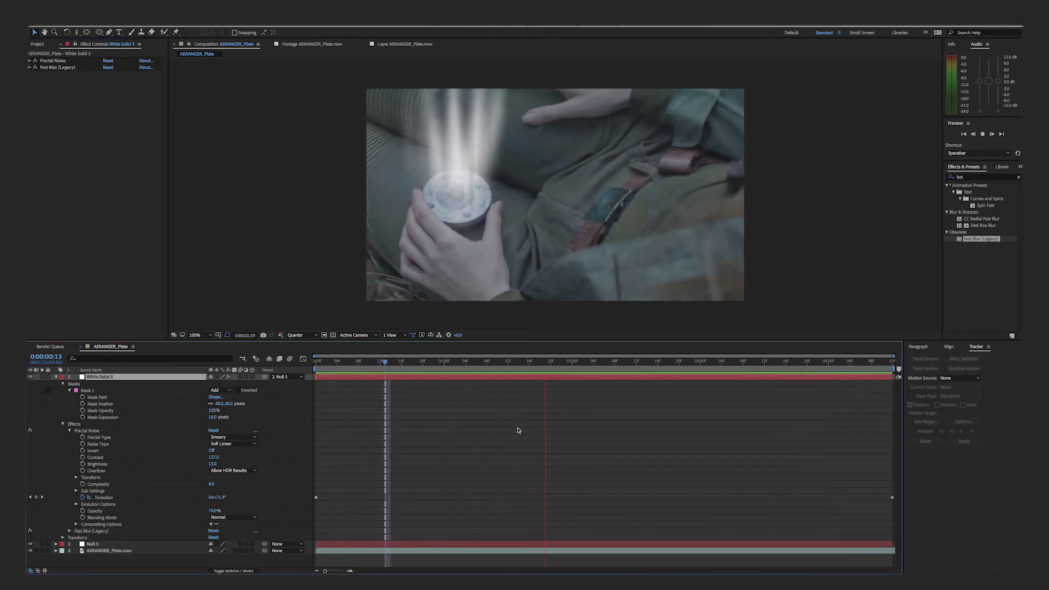
# Apply a Tint effect to the white solid and map white to a light blue.
pyautogui.write('ti')
pyautogui.write('nt')
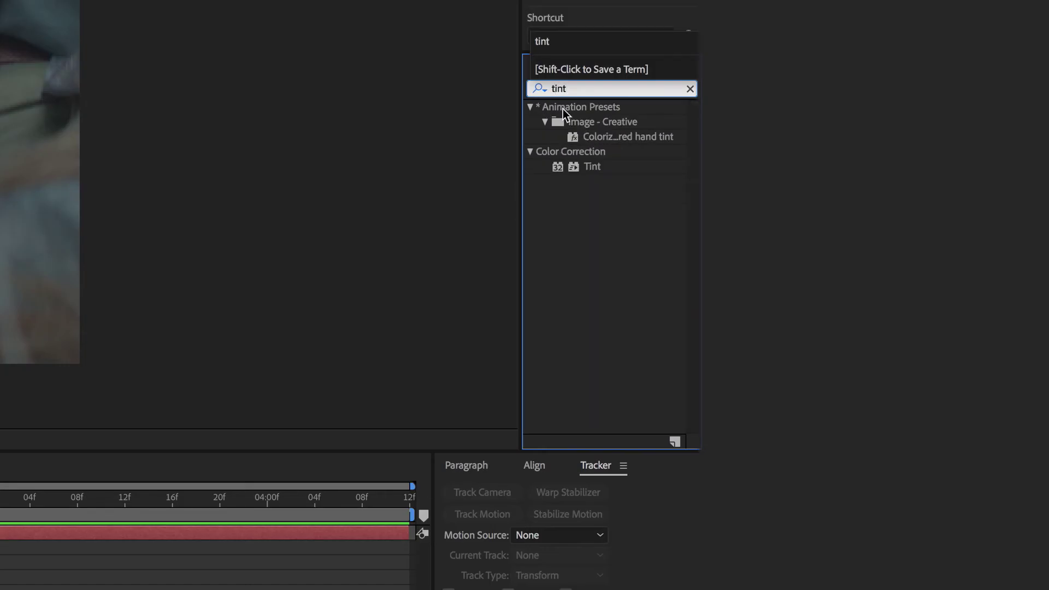
pyautogui.click(576, 168)
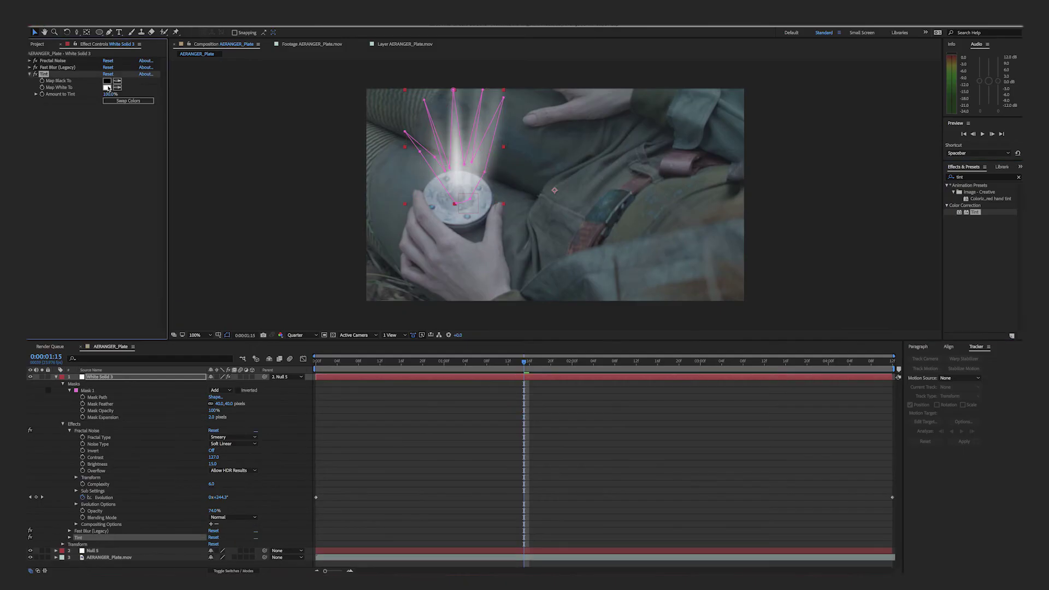
pyautogui.click(107, 87)
pyautogui.click(541, 289)
pyautogui.click(495, 259)
pyautogui.moveTo(541, 290)
pyautogui.mouseDown()
pyautogui.moveTo(541, 304)
pyautogui.moveTo(541, 296)
pyautogui.mouseUp()
pyautogui.click(601, 254)
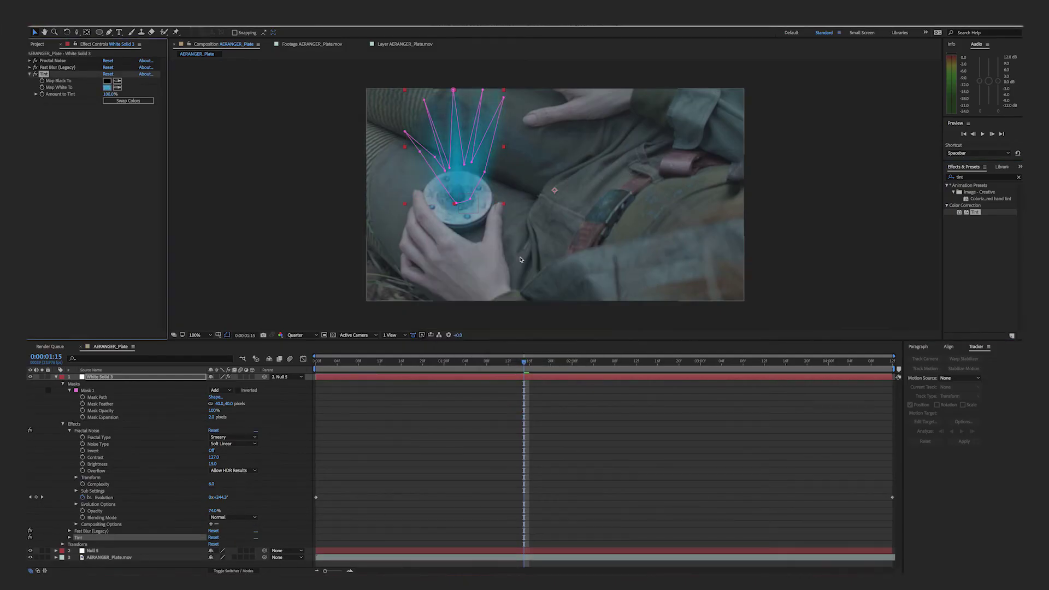
# Set the ray solid's blending mode to Screen, collapse its properties, and preview from the first frame.
pyautogui.click(241, 571)
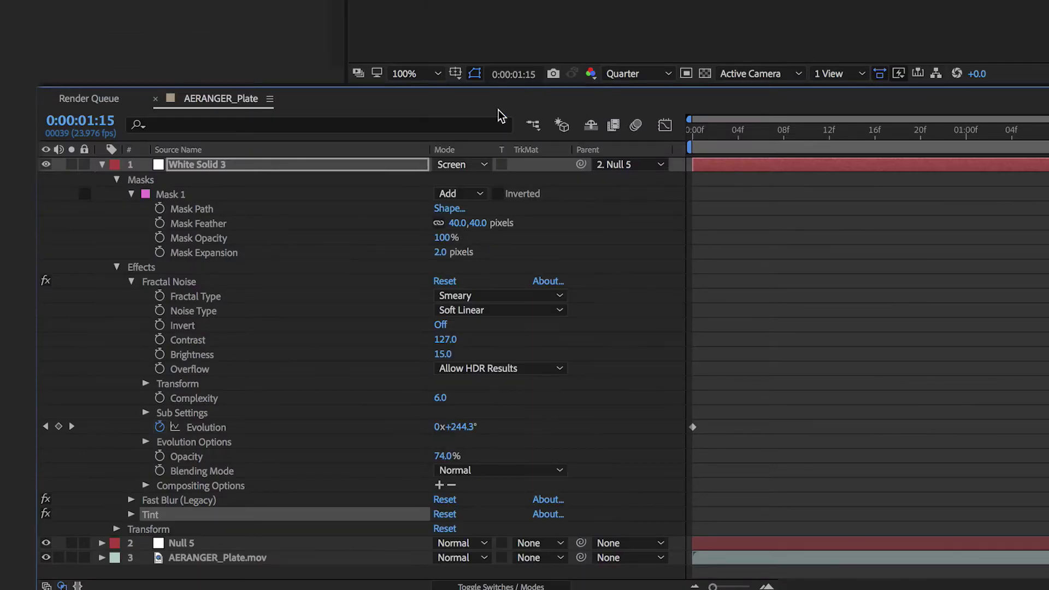
pyautogui.click(924, 163)
pyautogui.press('u')
pyautogui.click(795, 309)
pyautogui.press('Home')
pyautogui.press('space')
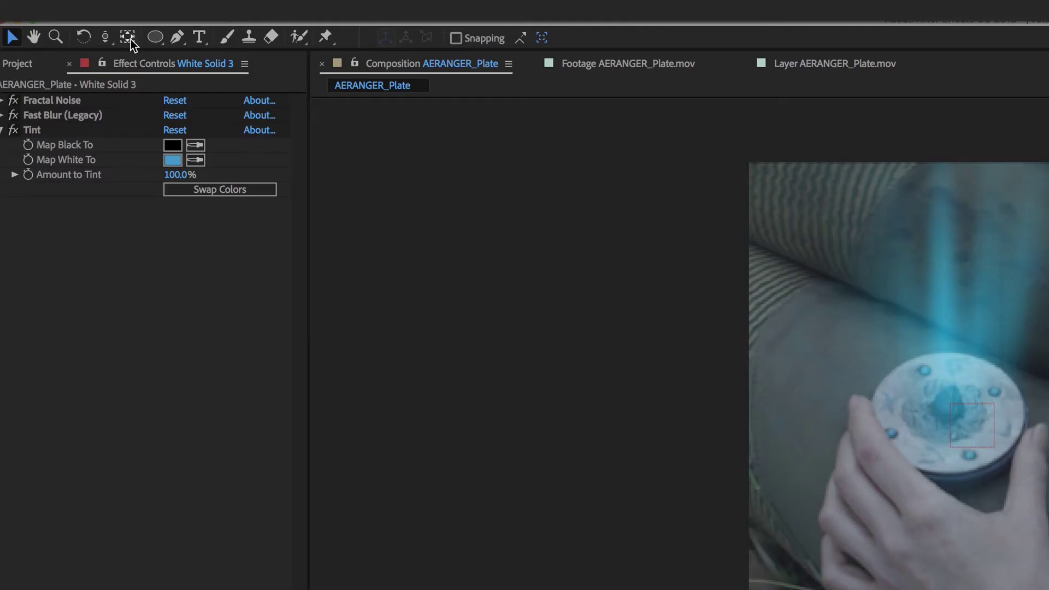
# Move the ray solid's anchor point to the device's centre and enable Scale and Opacity keyframing at 0:00:00:10.
pyautogui.click(131, 40)
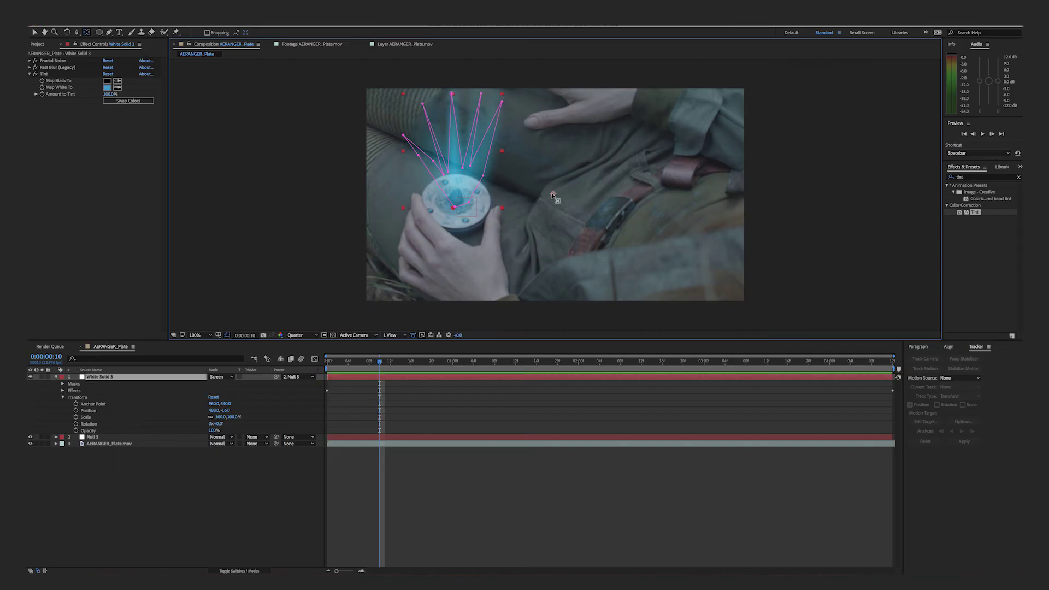
pyautogui.moveTo(555, 195); pyautogui.dragTo(467, 198)
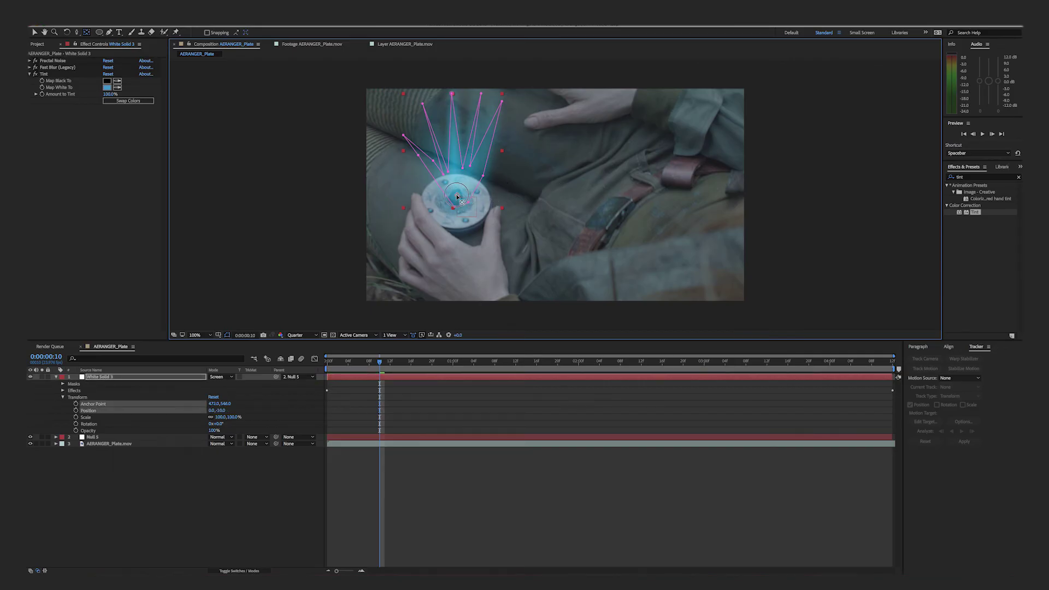
pyautogui.click(76, 431)
pyautogui.click(76, 418)
# Add 100% Scale and Opacity keyframes at frame 20, set both properties to 0% at frame 10, and scrub to check.
pyautogui.click(992, 135)
pyautogui.click(992, 134)
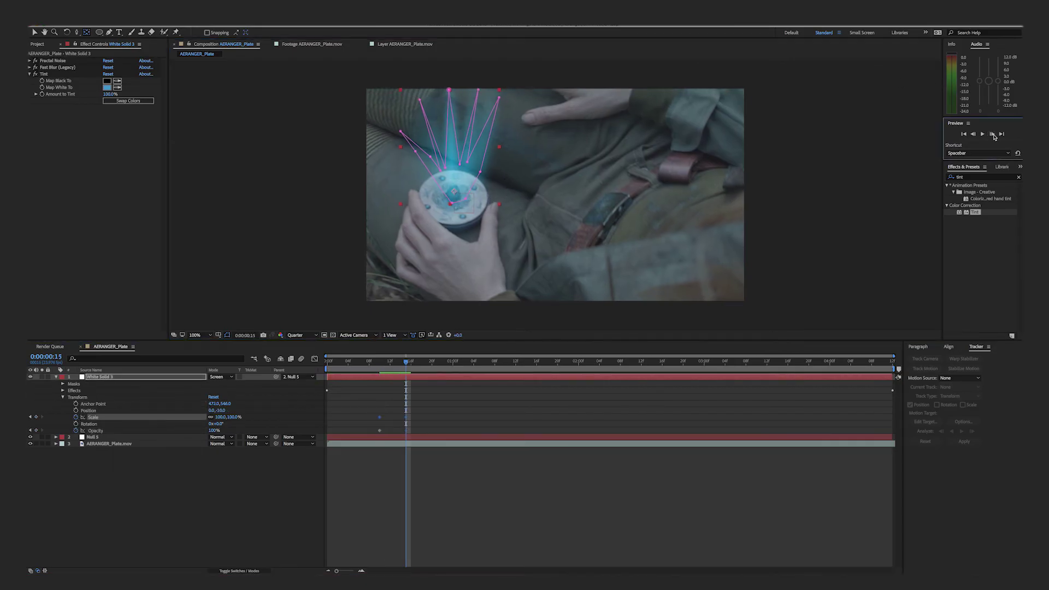
pyautogui.click(993, 135)
pyautogui.click(993, 134)
pyautogui.click(36, 418)
pyautogui.click(36, 431)
pyautogui.press('j')
pyautogui.moveTo(220, 417); pyautogui.dragTo(162, 419)
pyautogui.click(219, 417)
pyautogui.moveTo(381, 363); pyautogui.dragTo(371, 370)
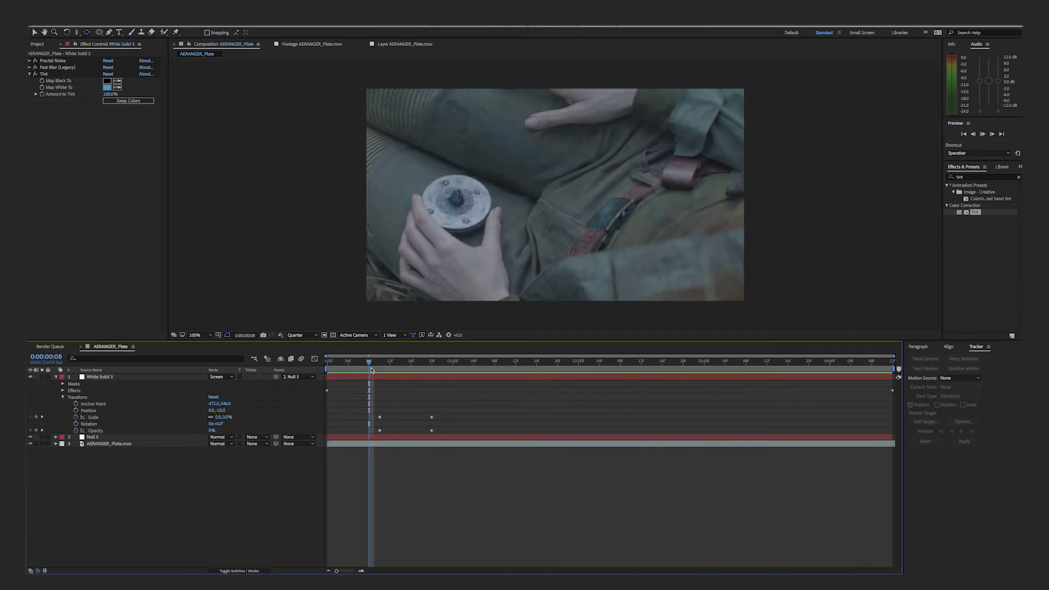
# Preview the light ray animation from frame 8 and add a new adjustment layer at the top of the composition.
pyautogui.press('space')
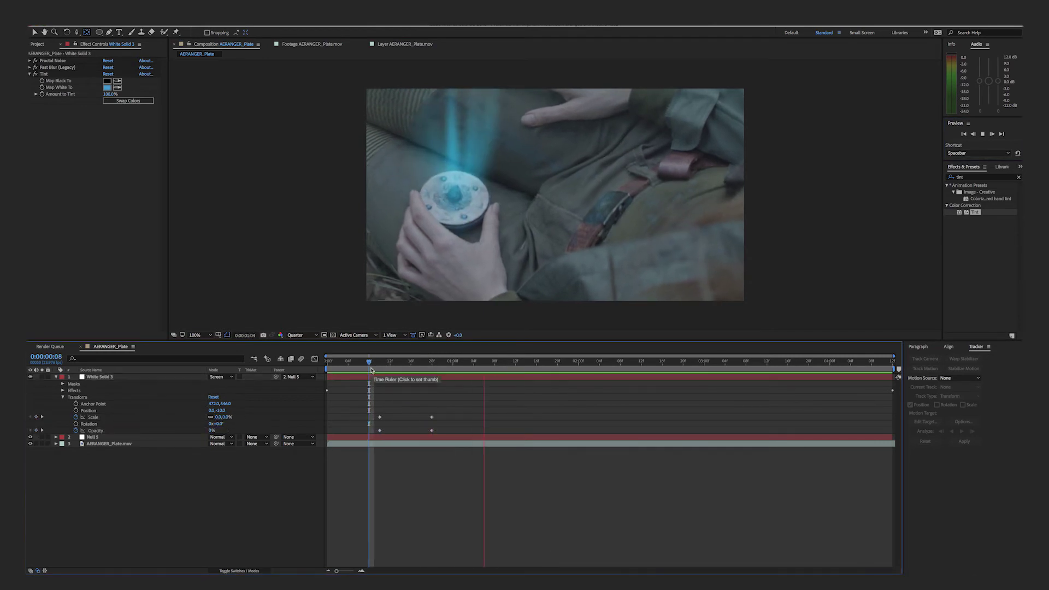
pyautogui.click(170, 12)
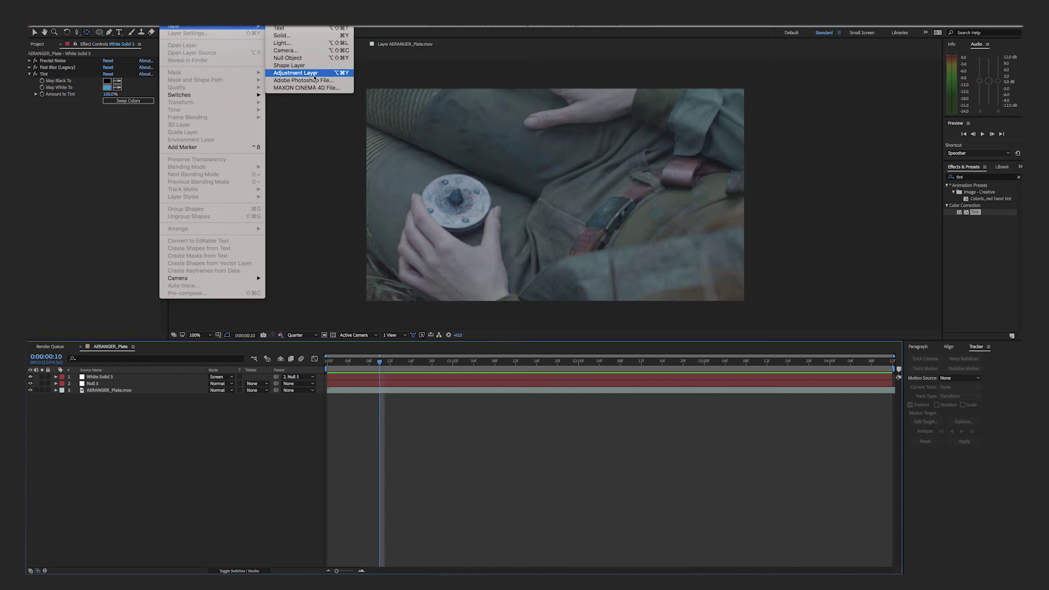
pyautogui.click(295, 76)
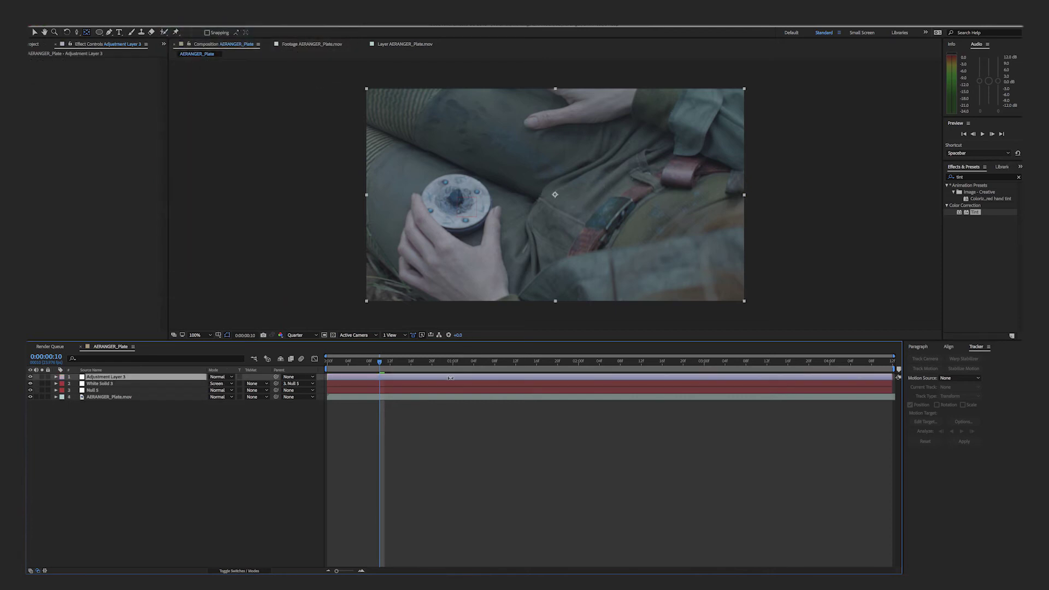
# Apply a Lens Flare to the adjustment layer, centred on the device, and link its Flare Center to Null 5's Position.
pyautogui.click(978, 177)
pyautogui.write('flare')
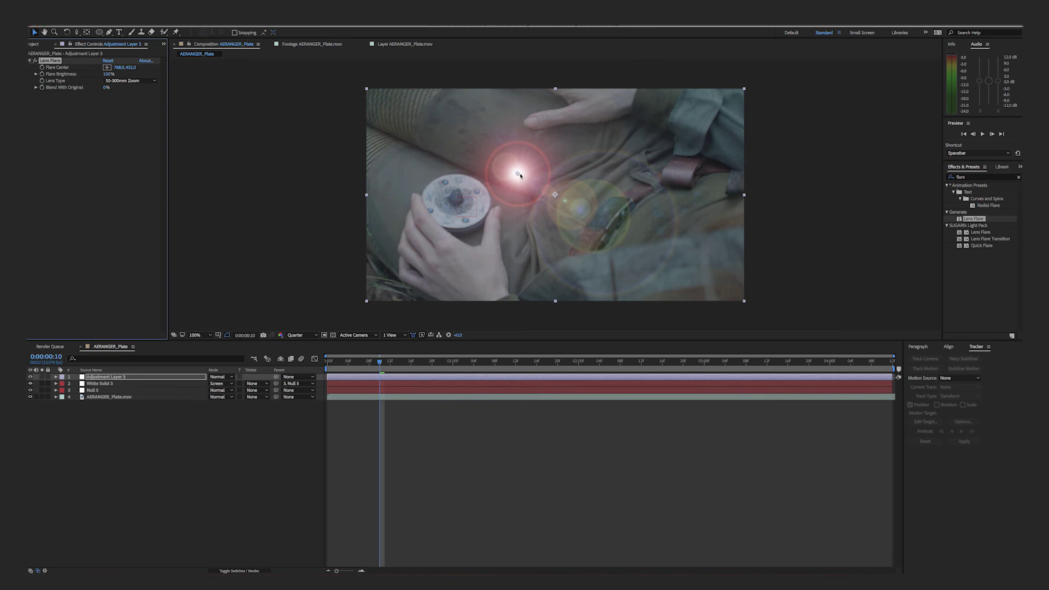
pyautogui.moveTo(519, 176); pyautogui.dragTo(461, 198)
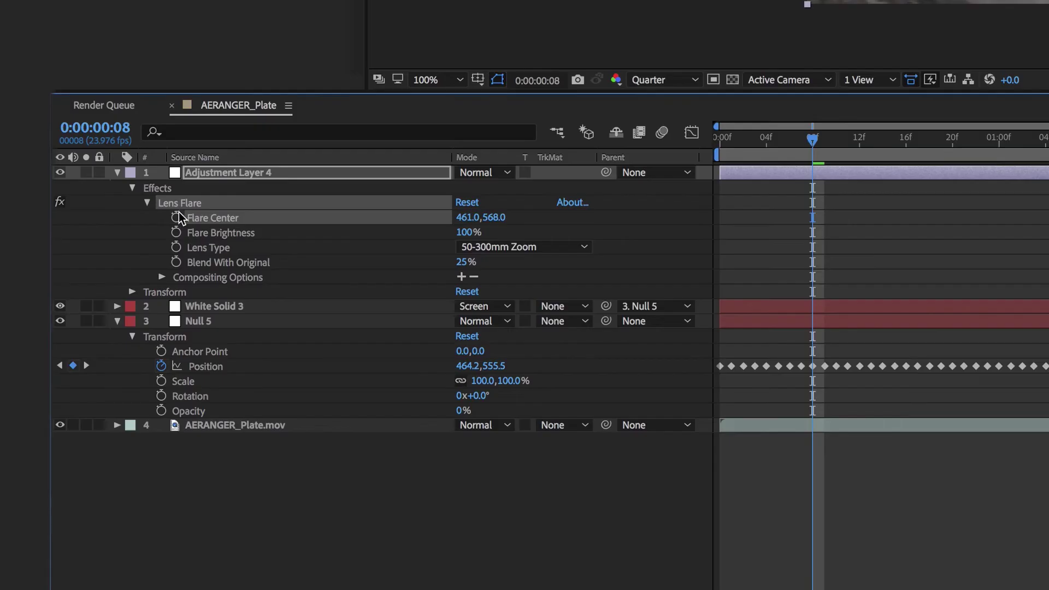
pyautogui.keyDown('alt'); pyautogui.click(176, 217); pyautogui.keyUp('alt')
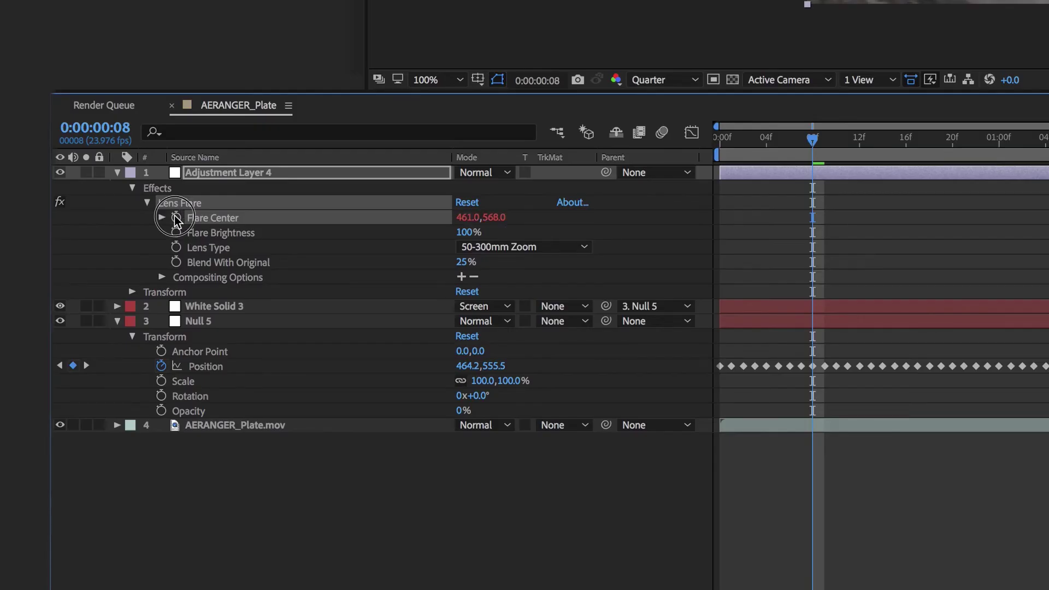
pyautogui.moveTo(506, 232); pyautogui.dragTo(253, 382)
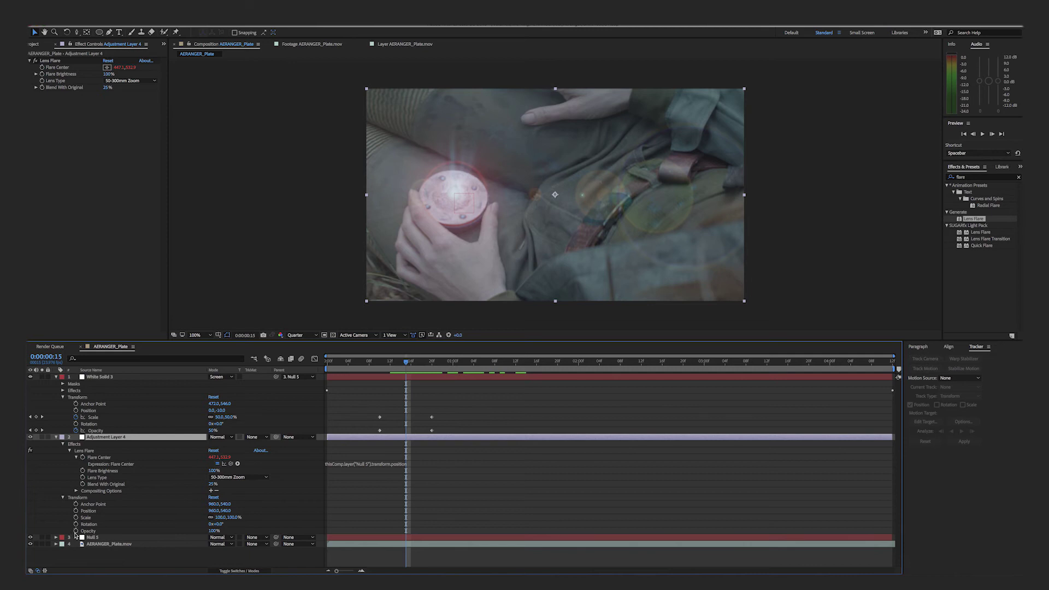
# Keyframe the flare layer's Opacity from fully transparent at frame 6 to 100% at frame 15, and preview the fade-in.
pyautogui.click(76, 531)
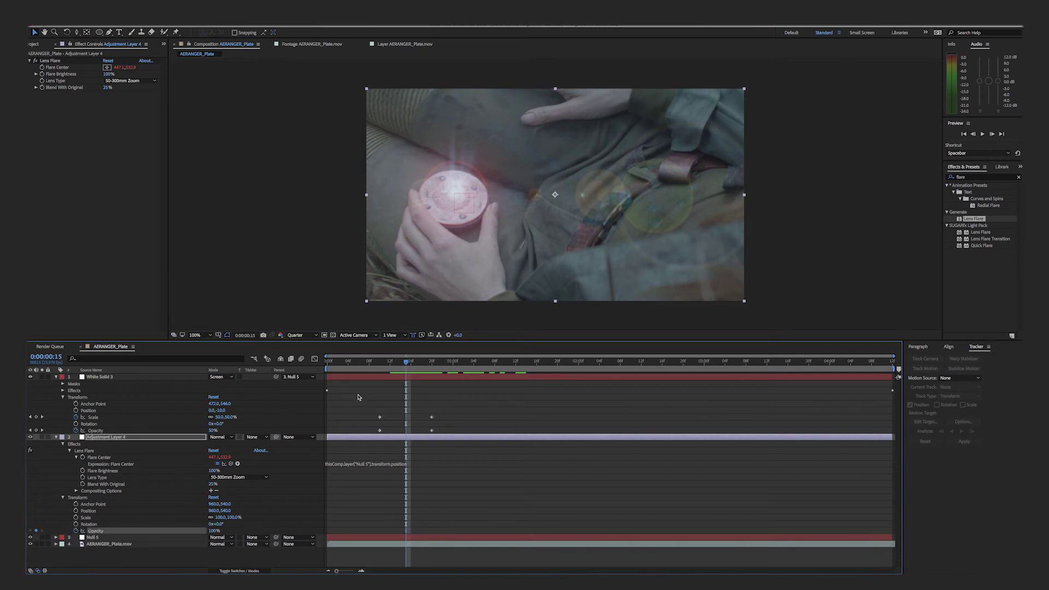
pyautogui.moveTo(405, 365); pyautogui.dragTo(361, 378)
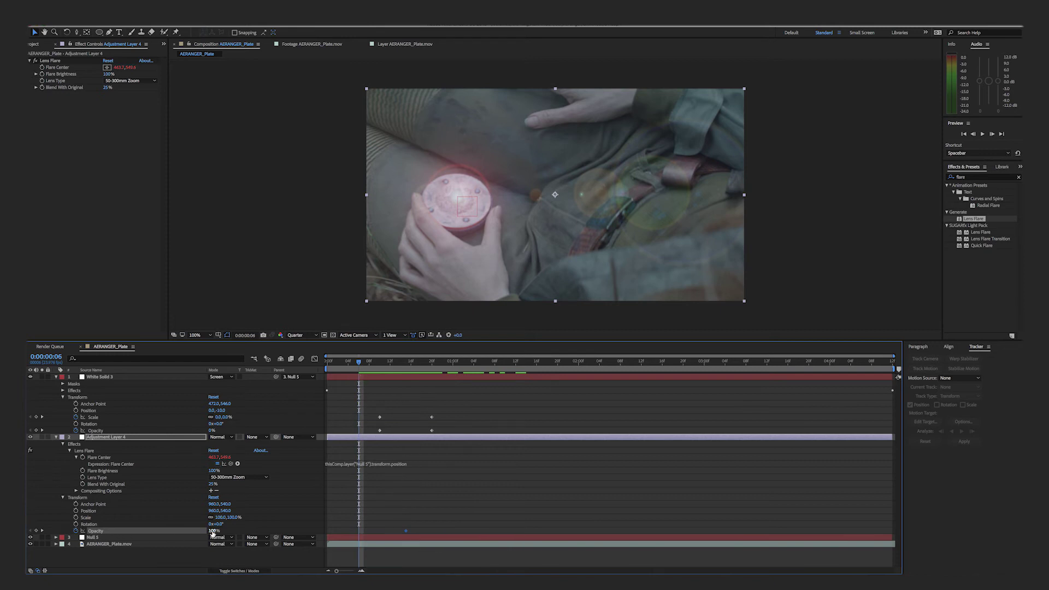
pyautogui.moveTo(212, 532); pyautogui.dragTo(161, 536)
pyautogui.click(56, 438)
pyautogui.click(55, 377)
pyautogui.click(126, 490)
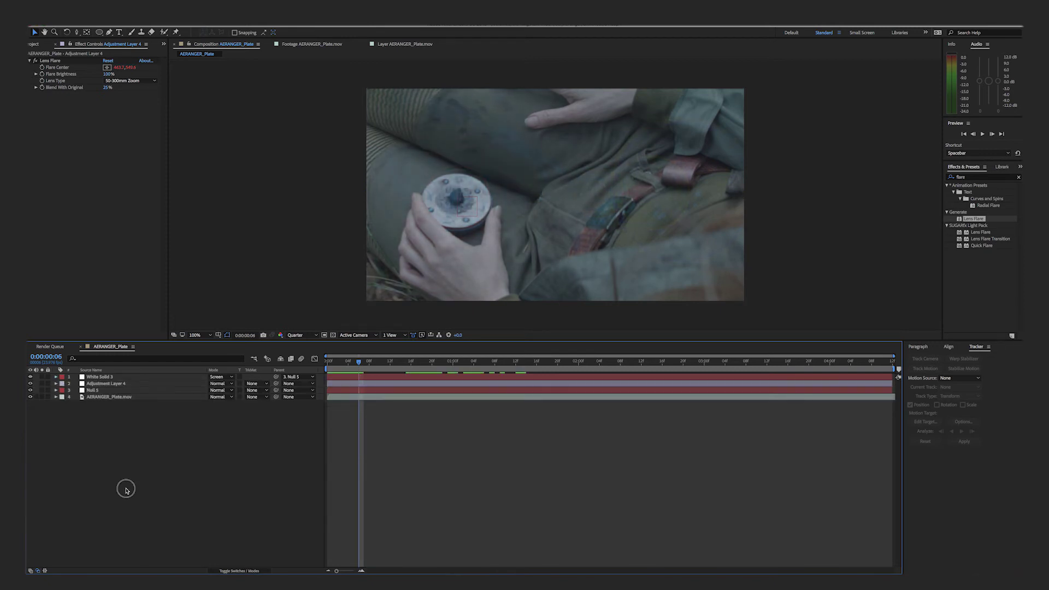
pyautogui.press('space')
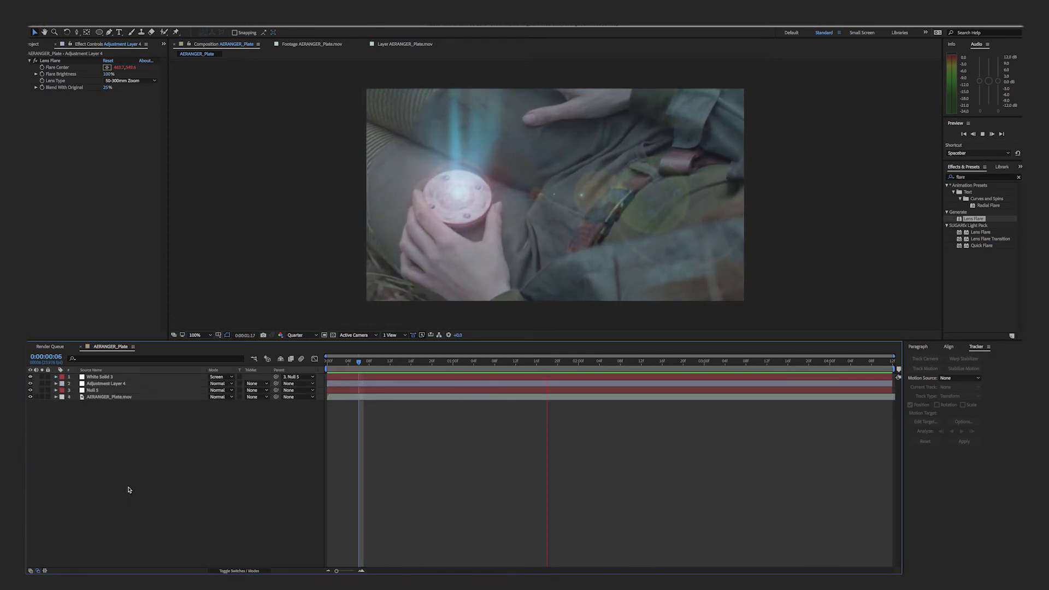
pyautogui.press('space')
pyautogui.hotkey('ctrl', '0')
# Place the OHMI_SELECTS 2.mov clip above all other layers as a 3D layer with the Add blending mode.
pyautogui.click(62, 132)
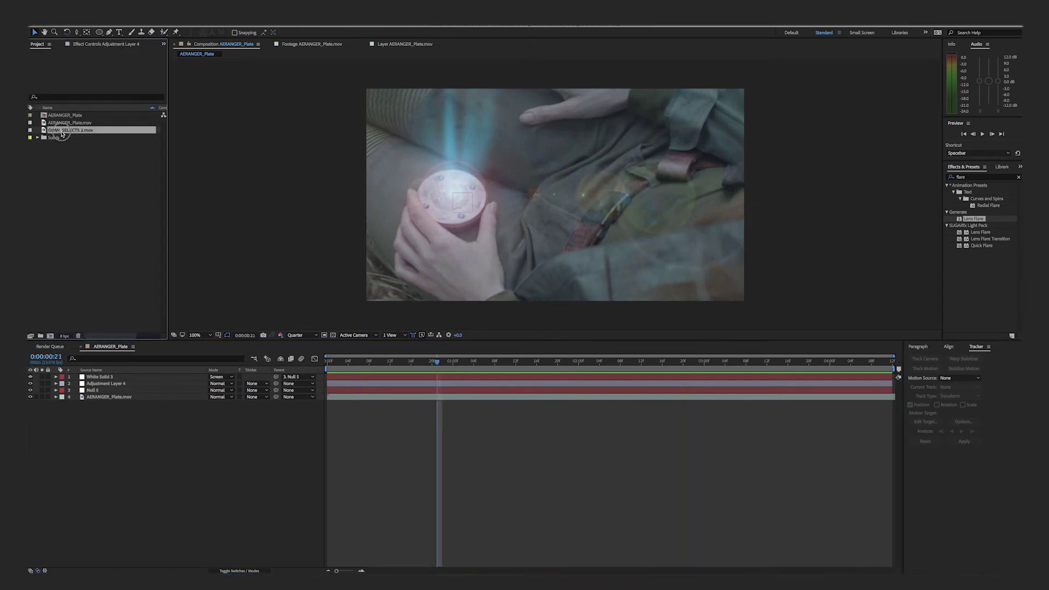
pyautogui.moveTo(62, 134); pyautogui.dragTo(88, 376)
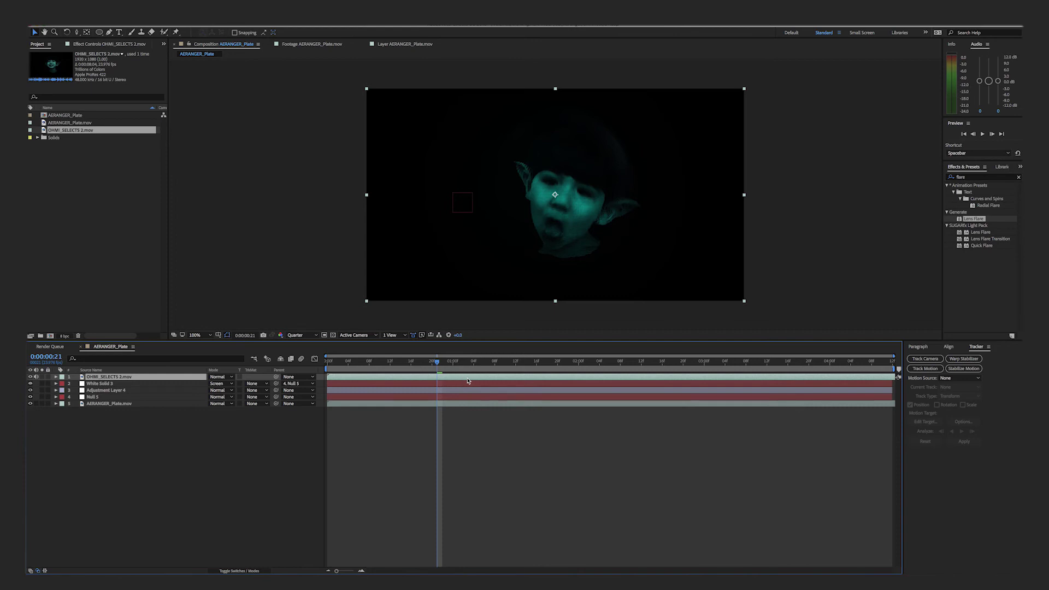
pyautogui.click(232, 379)
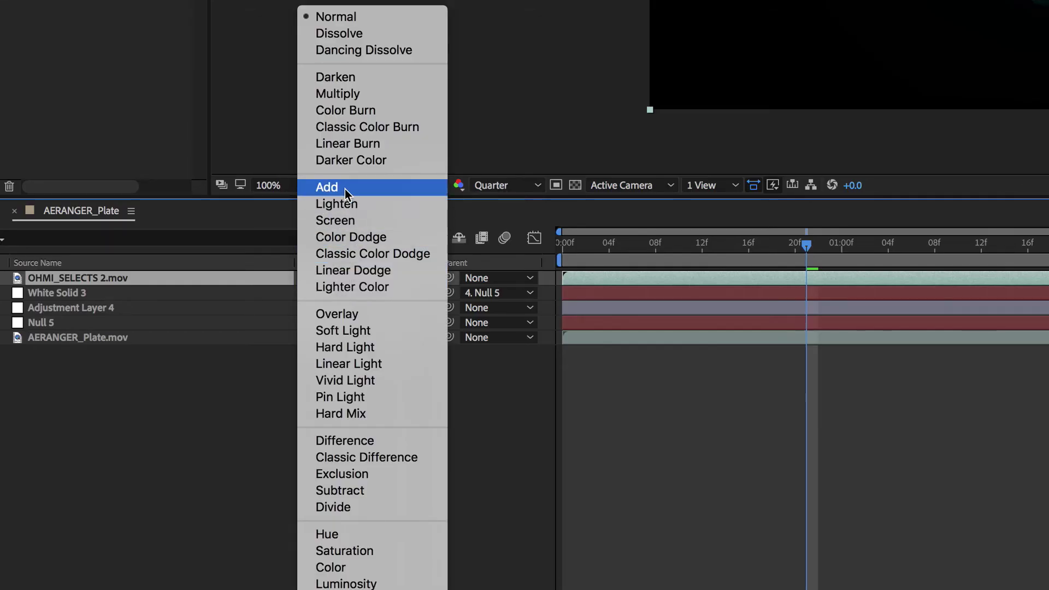
pyautogui.click(345, 189)
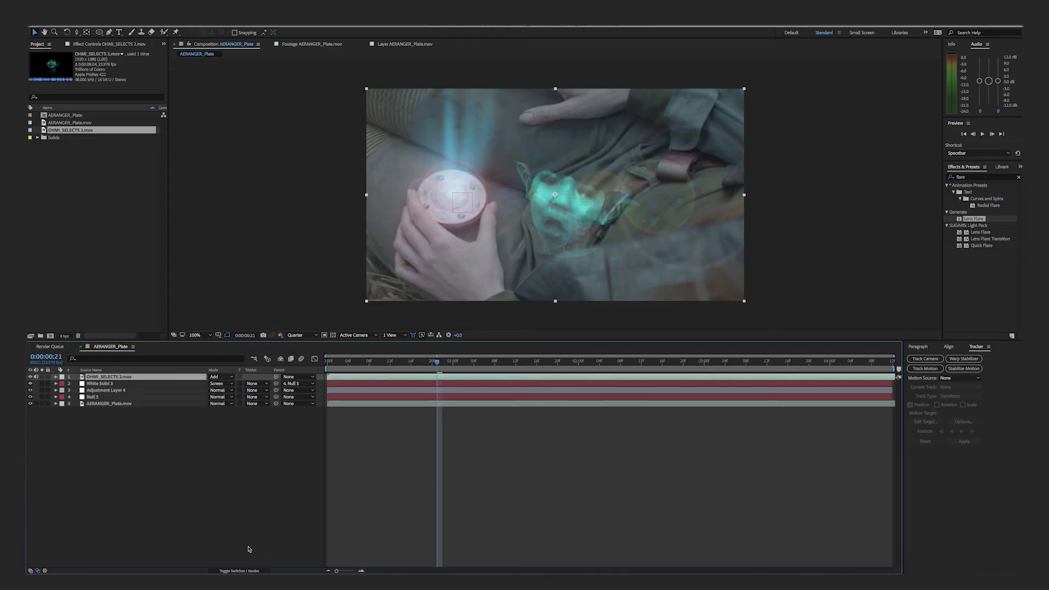
pyautogui.click(239, 571)
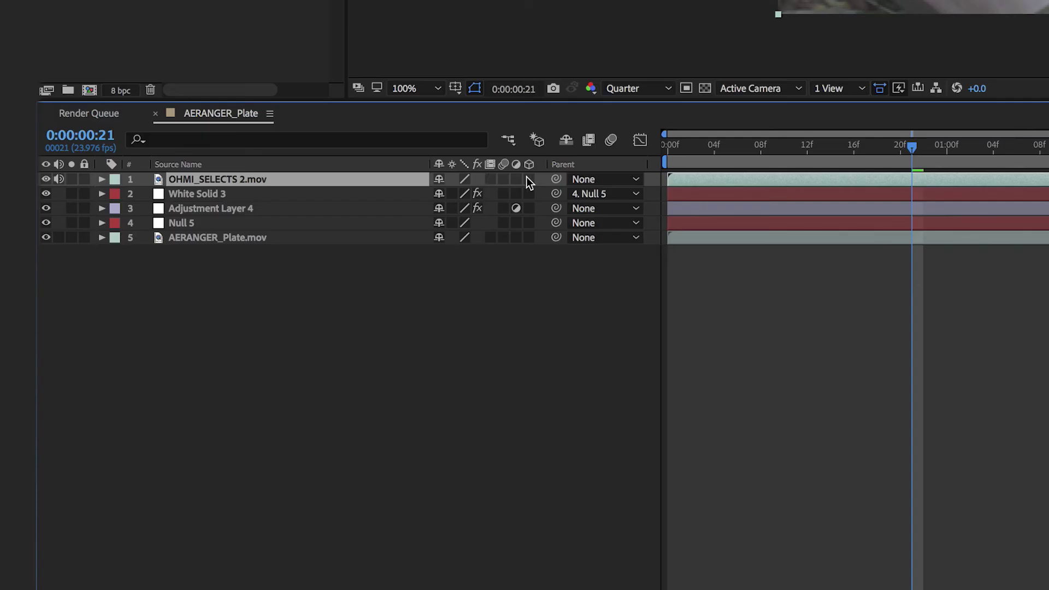
pyautogui.click(252, 377)
# Copy the Tint effect from White Solid 3 to the OHMI_SELECTS 2.mov layer and set Amount to Tint to 81%.
pyautogui.click(207, 222)
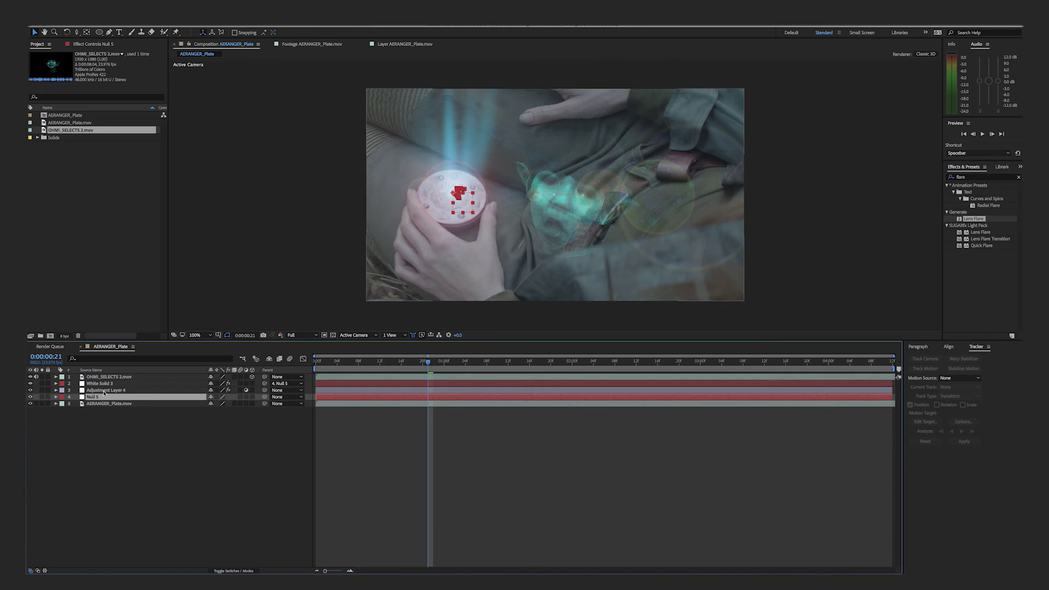
pyautogui.click(102, 384)
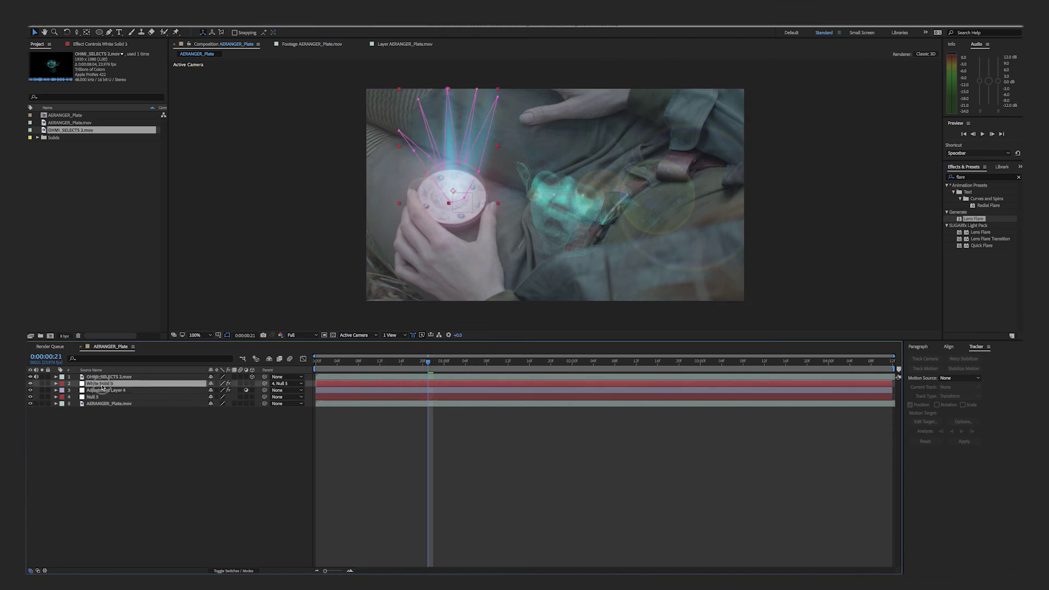
pyautogui.click(99, 45)
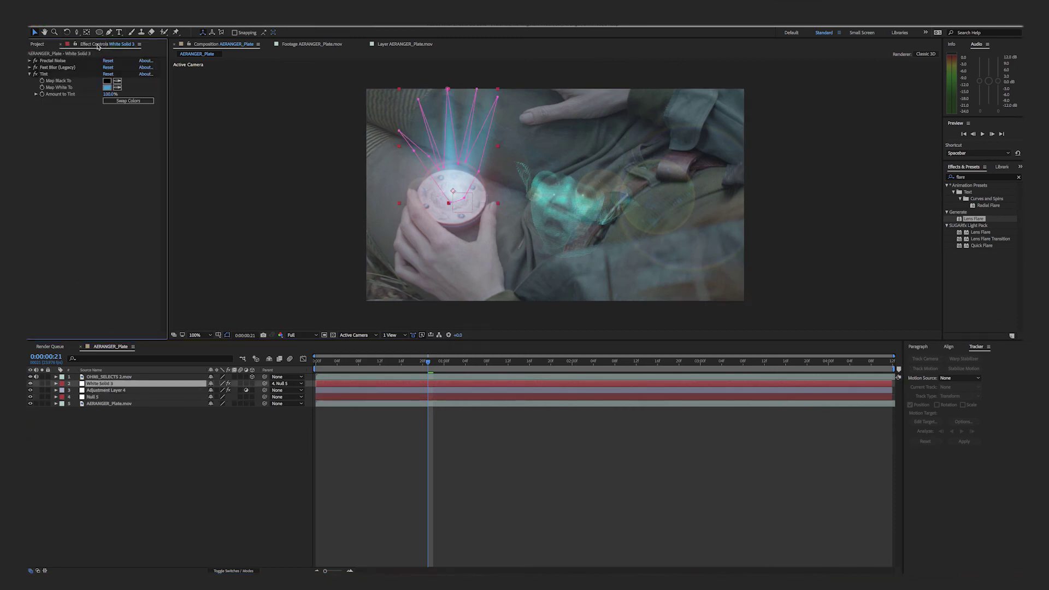
pyautogui.click(43, 75)
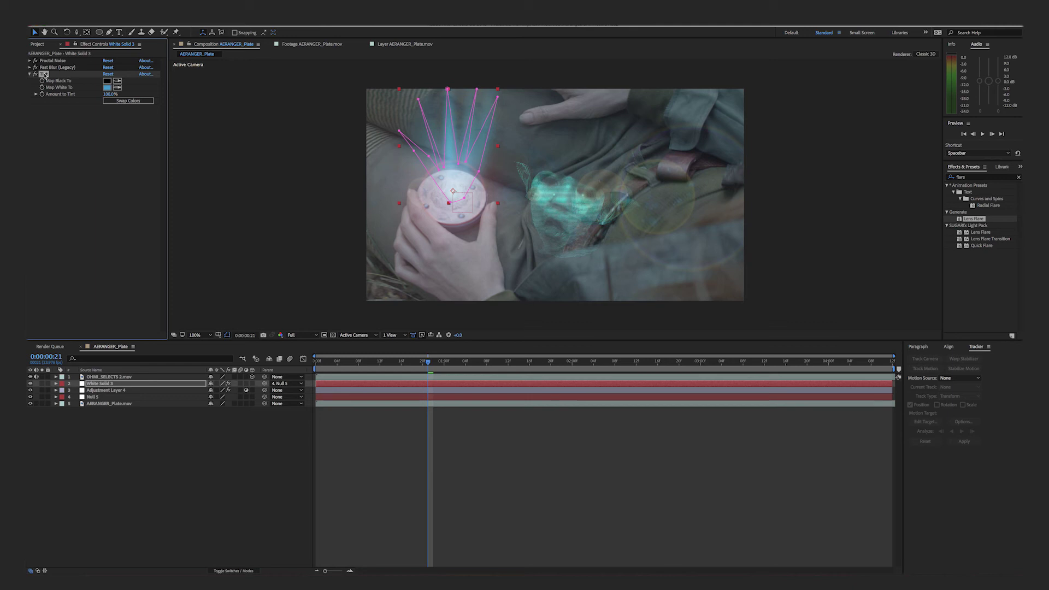
pyautogui.click(372, 376)
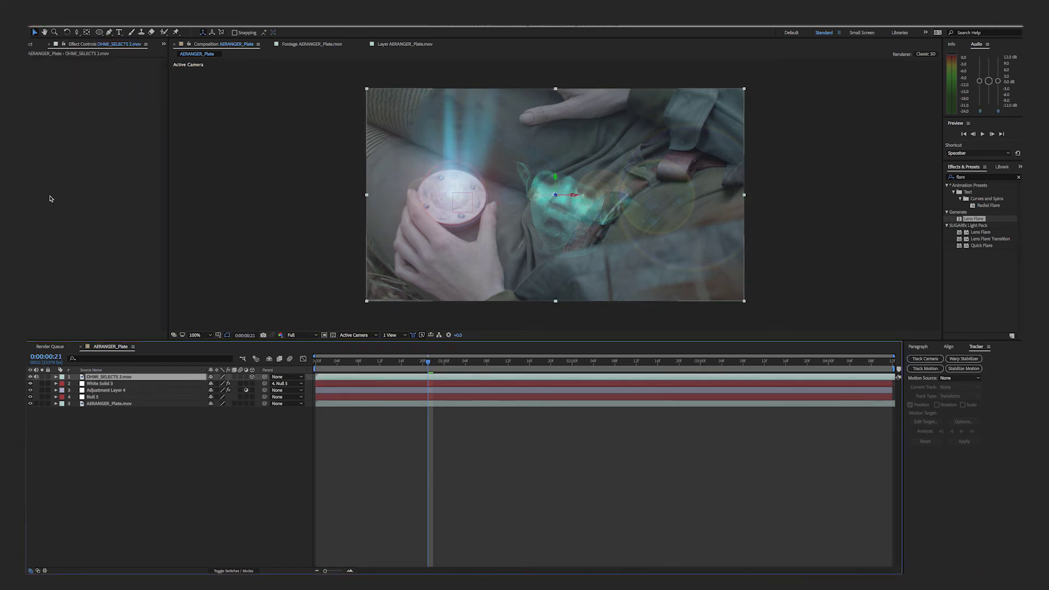
pyautogui.hotkey('ctrl', 'v')
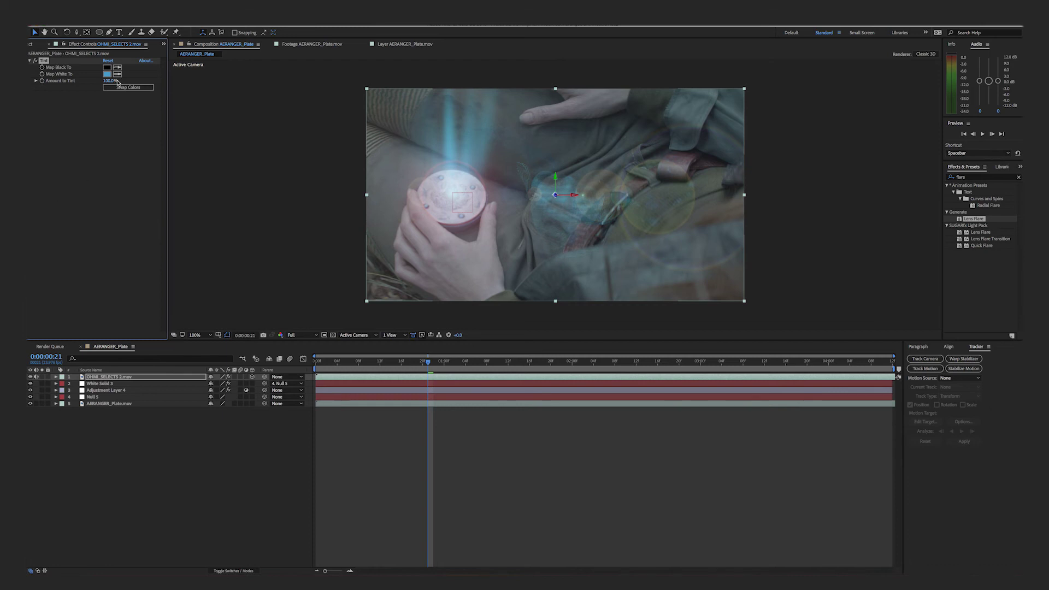
pyautogui.moveTo(112, 81); pyautogui.dragTo(103, 83)
# Apply a Bulge effect around the hologram head with radii of about 638.8 by 601.2 and a Bulge Height of 0.2.
pyautogui.write('bulge')
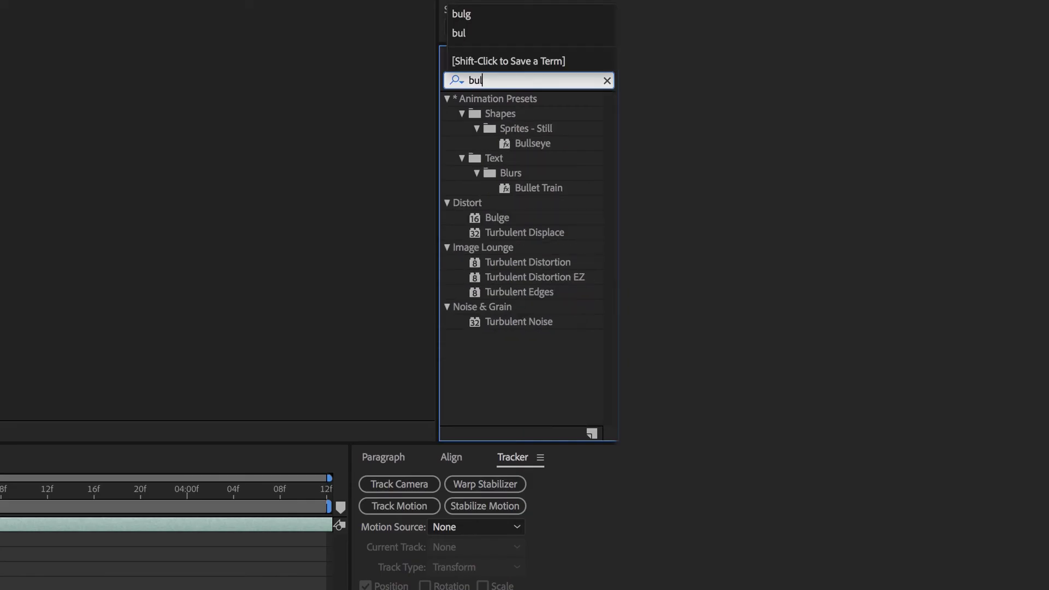
pyautogui.doubleClick(474, 114)
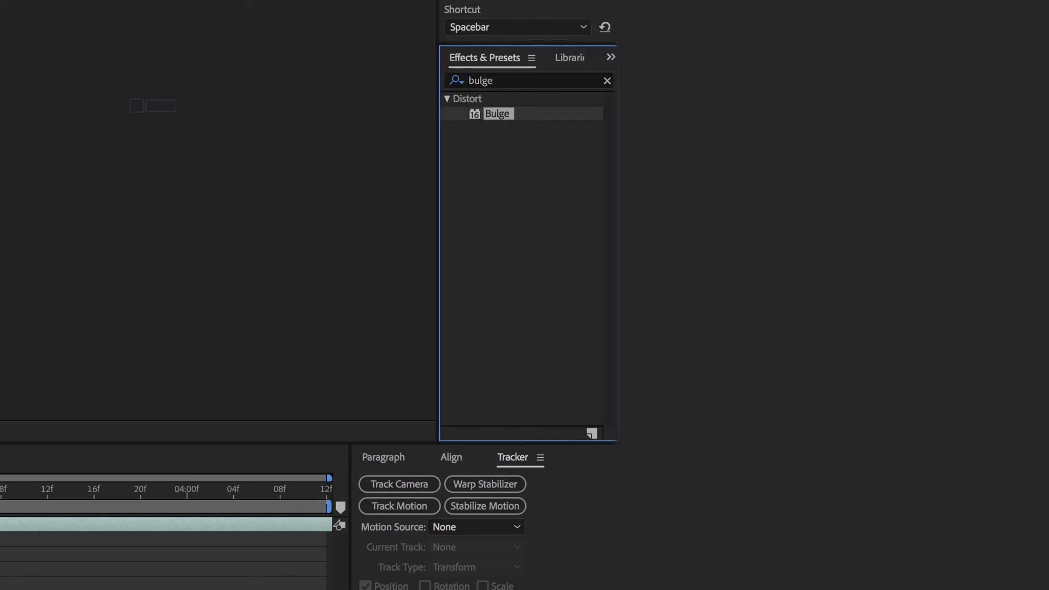
pyautogui.moveTo(831, 196); pyautogui.dragTo(1012, 371)
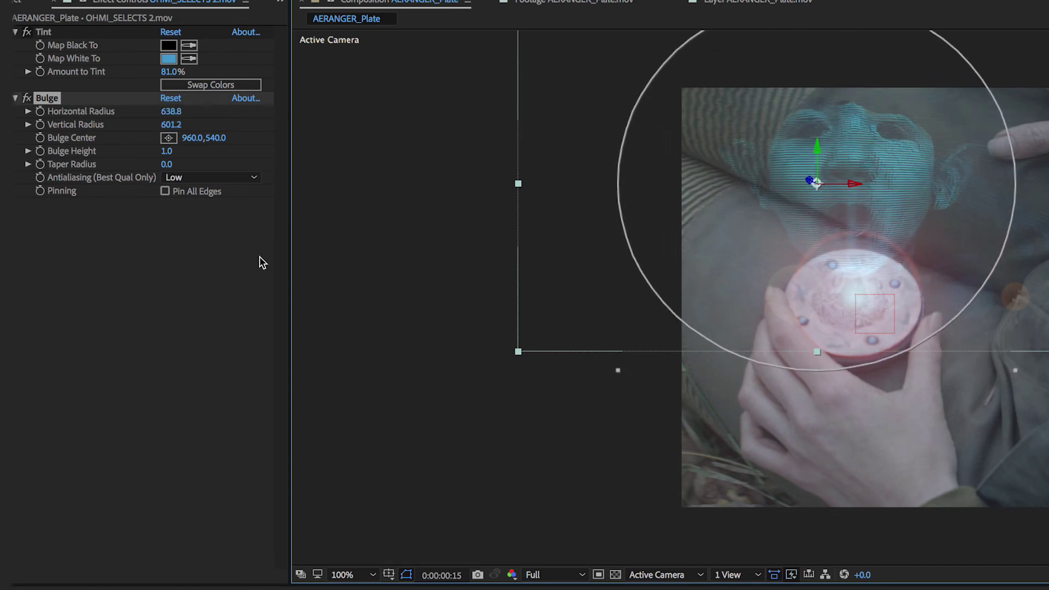
pyautogui.moveTo(165, 151); pyautogui.dragTo(106, 160)
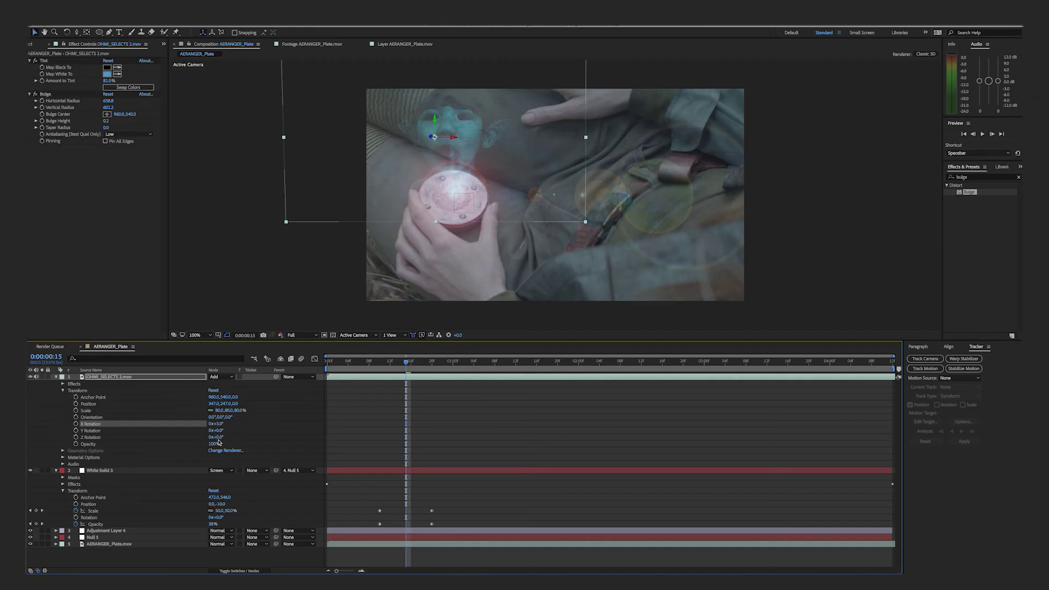
# Rotate the hologram layer around its Y axis and set its Bulge Height to 0.4.
pyautogui.moveTo(222, 430); pyautogui.dragTo(212, 431)
pyautogui.moveTo(107, 121); pyautogui.dragTo(114, 122)
pyautogui.moveTo(220, 433); pyautogui.dragTo(215, 430)
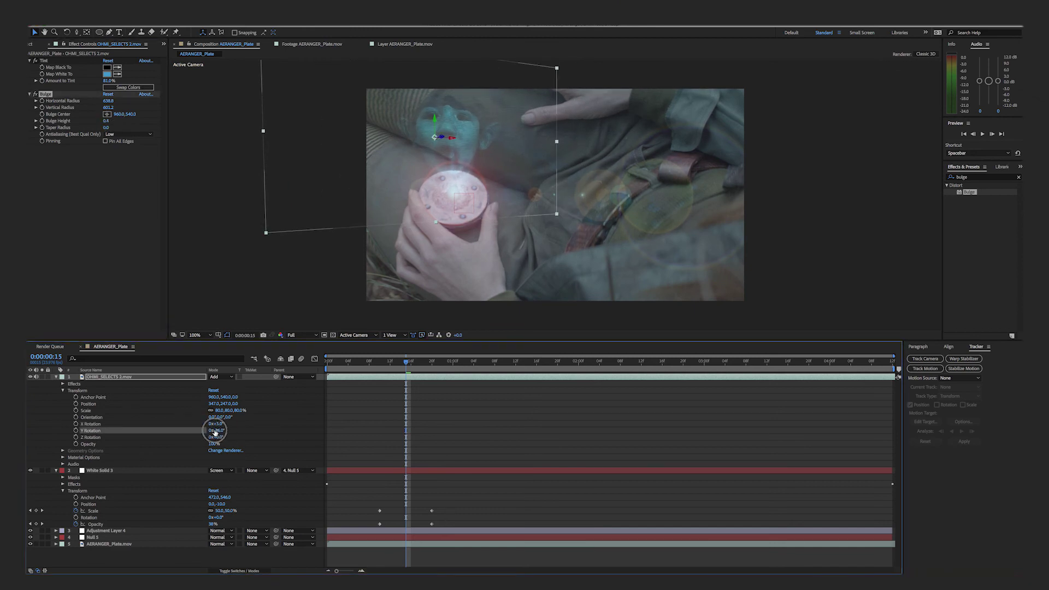
# Add the expression wiggle (.5,15) to the OHMI_SELECTS 2.mov layer's Position and scrub back to frame 11 to check it.
pyautogui.click(63, 390)
pyautogui.click(87, 377)
pyautogui.press('p')
pyautogui.keyDown('alt'); pyautogui.click(76, 384); pyautogui.keyUp('alt')
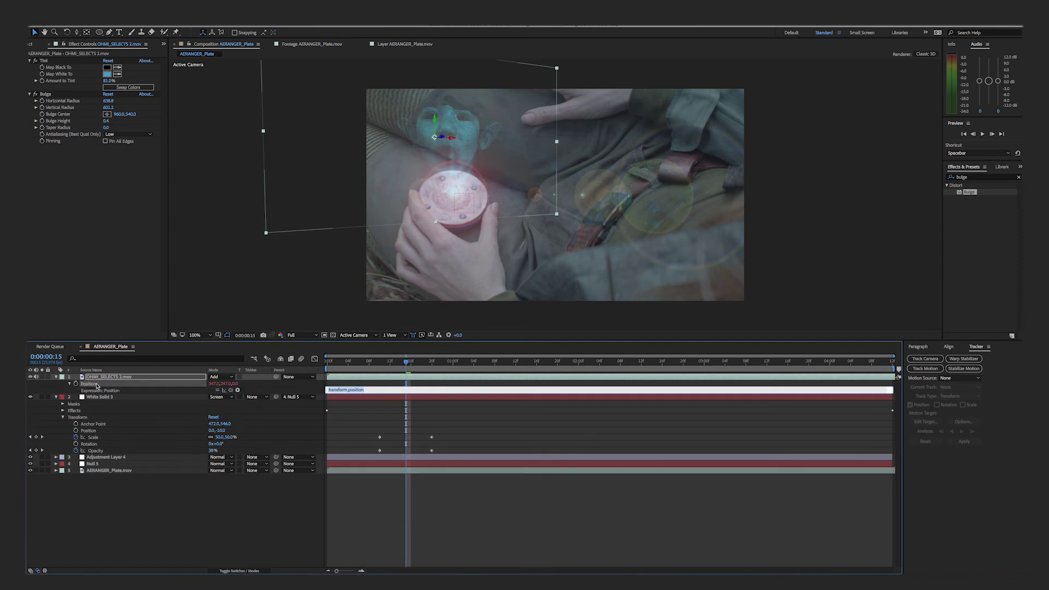
pyautogui.press('KP_Enter')
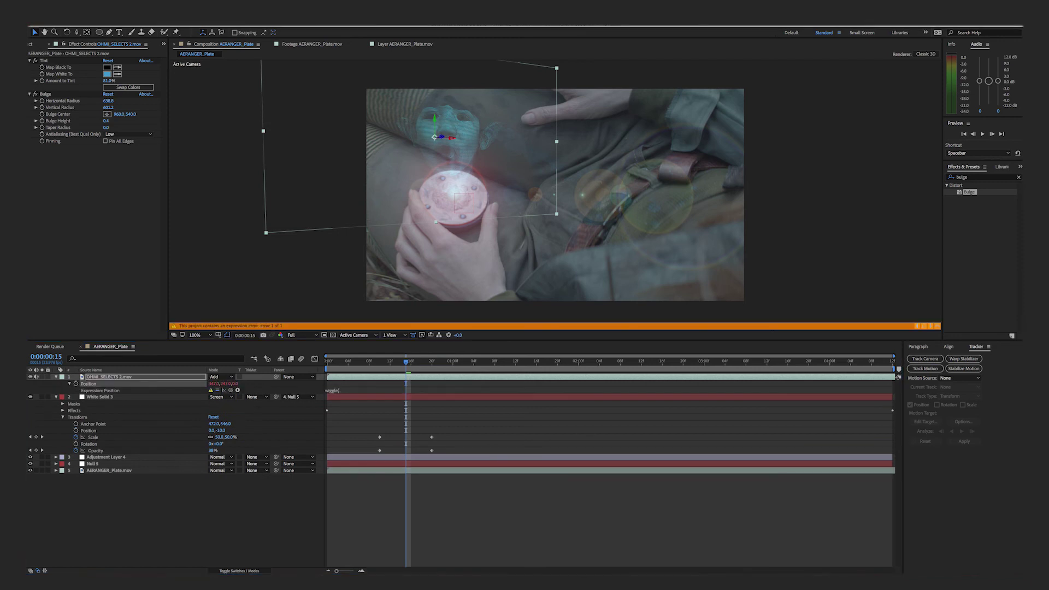
pyautogui.click(345, 390)
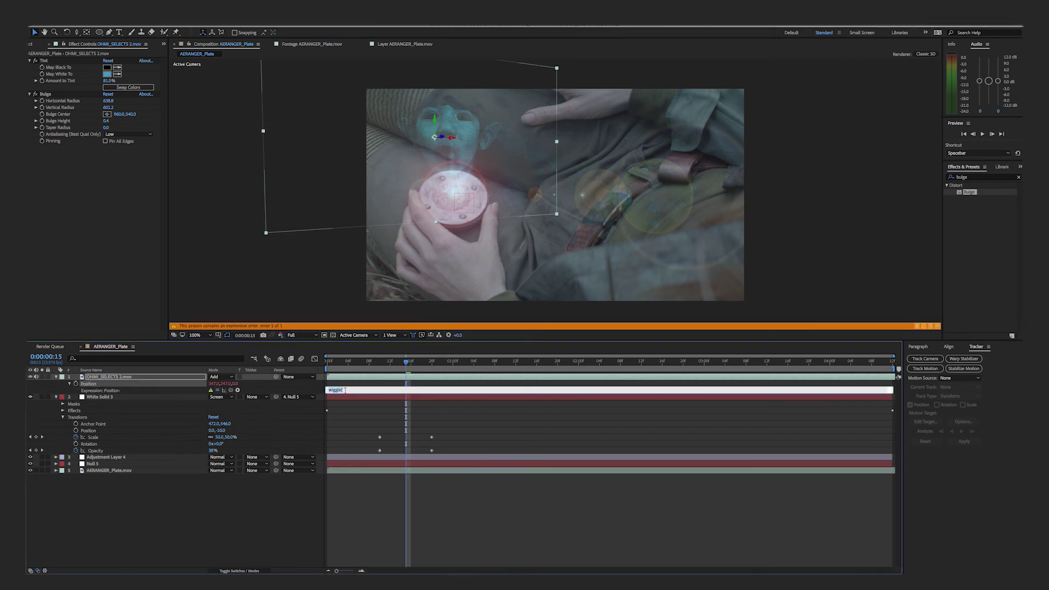
pyautogui.write('.5,15)')
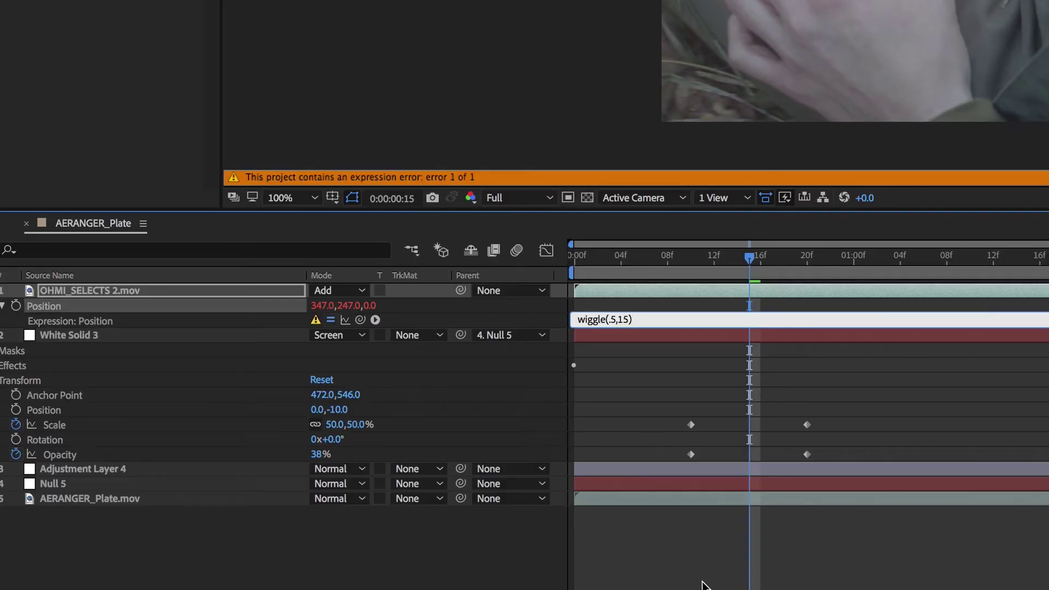
pyautogui.press('KP_Enter')
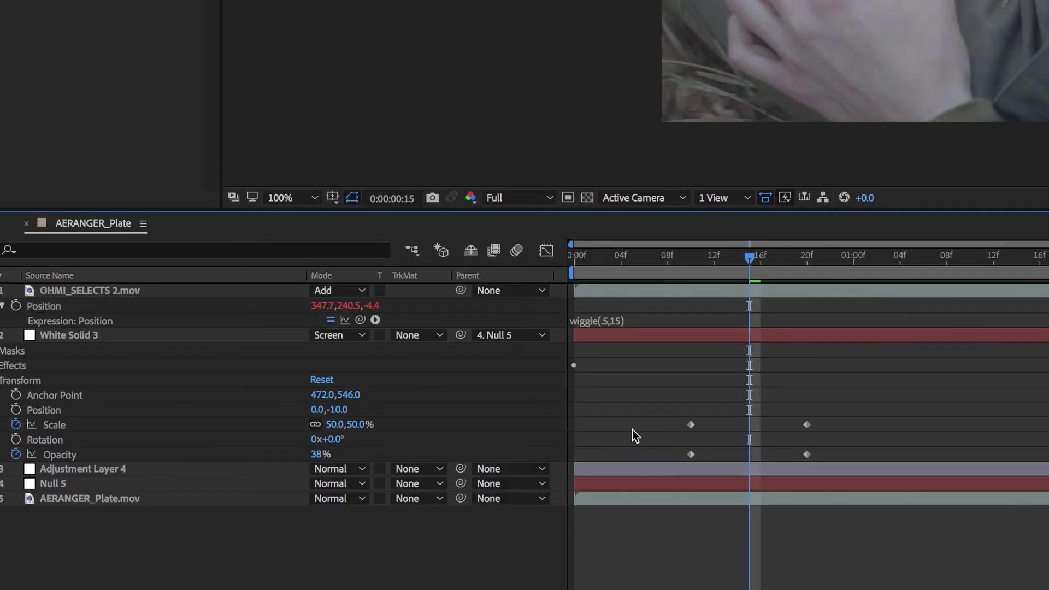
pyautogui.click(599, 321)
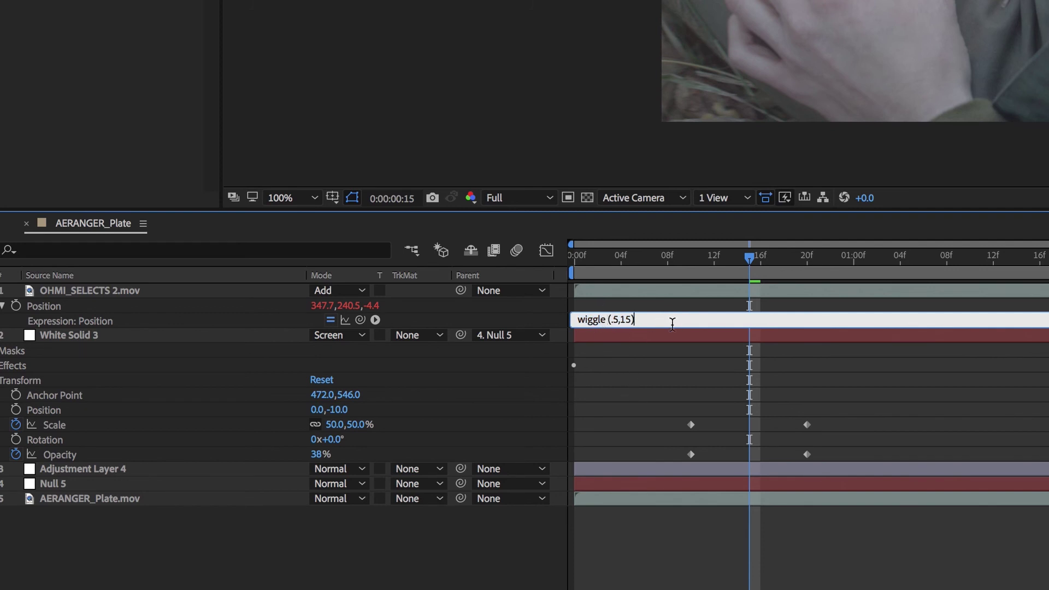
pyautogui.moveTo(764, 261); pyautogui.dragTo(703, 278)
# Parent the OHMI_SELECTS 2.mov layer to Null 5.
pyautogui.click(449, 288)
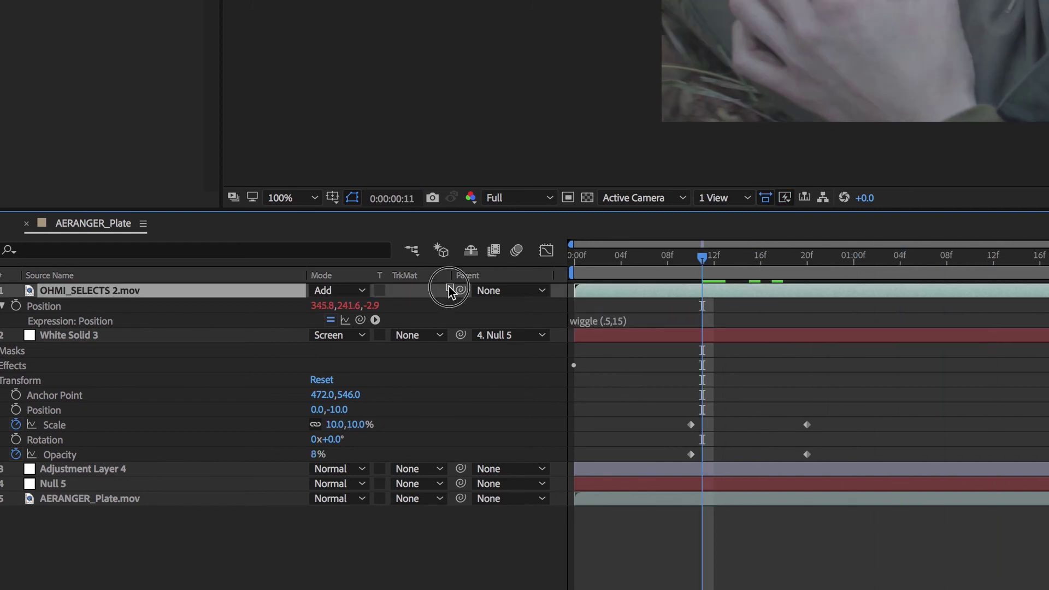
pyautogui.moveTo(462, 288); pyautogui.dragTo(85, 486)
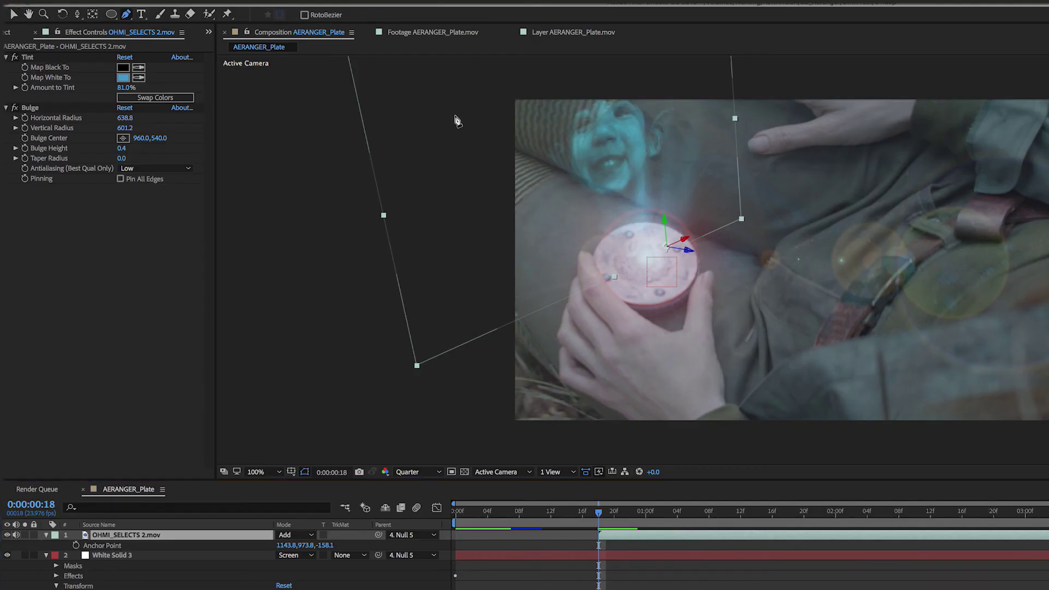
# Draw a closed four-point mask around the boy's head on the OHMI_SELECTS 2.mov layer and set its mode to Subtract.
pyautogui.click(405, 81)
pyautogui.click(464, 314)
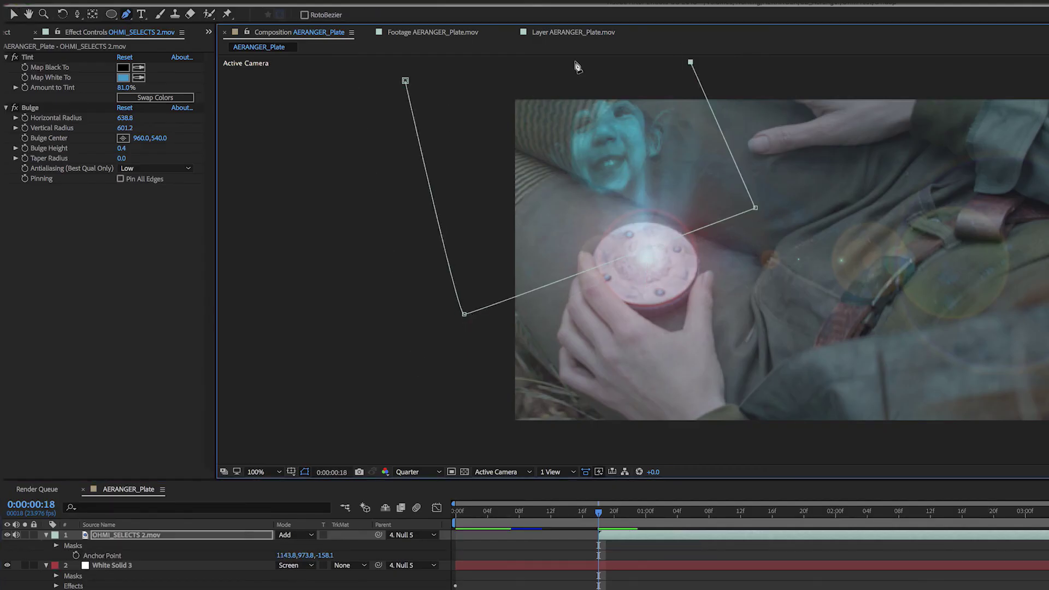
pyautogui.click(405, 81)
pyautogui.press('m')
pyautogui.press('m')
pyautogui.click(308, 555)
pyautogui.click(312, 586)
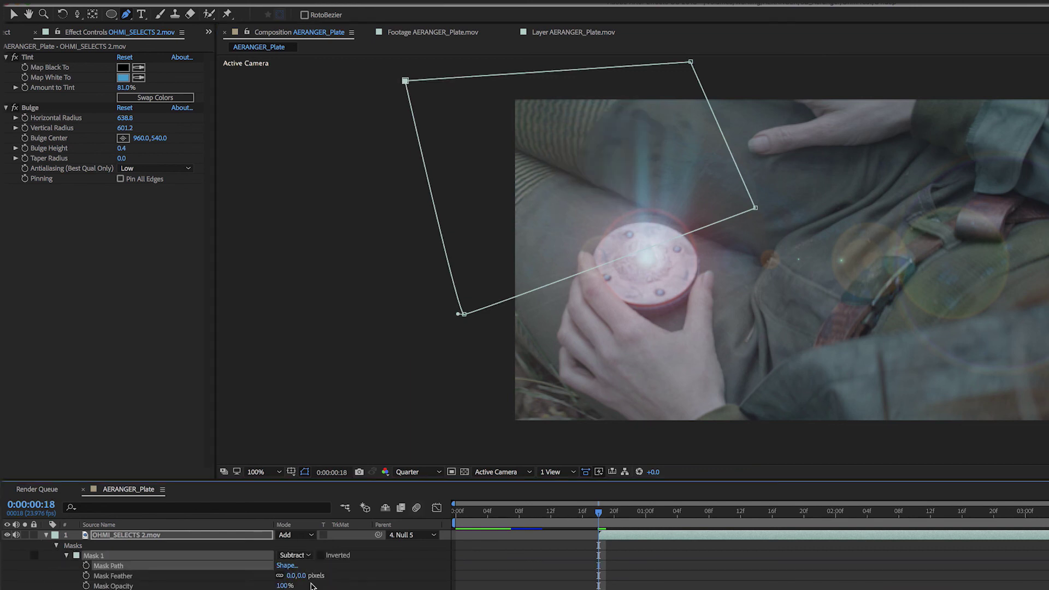
# Set the mask's feather to 87 pixels and reposition the whole mask so it covers the hologram head.
pyautogui.press('v')
pyautogui.click(476, 77)
pyautogui.doubleClick(458, 77)
pyautogui.moveTo(462, 82); pyautogui.dragTo(498, 165)
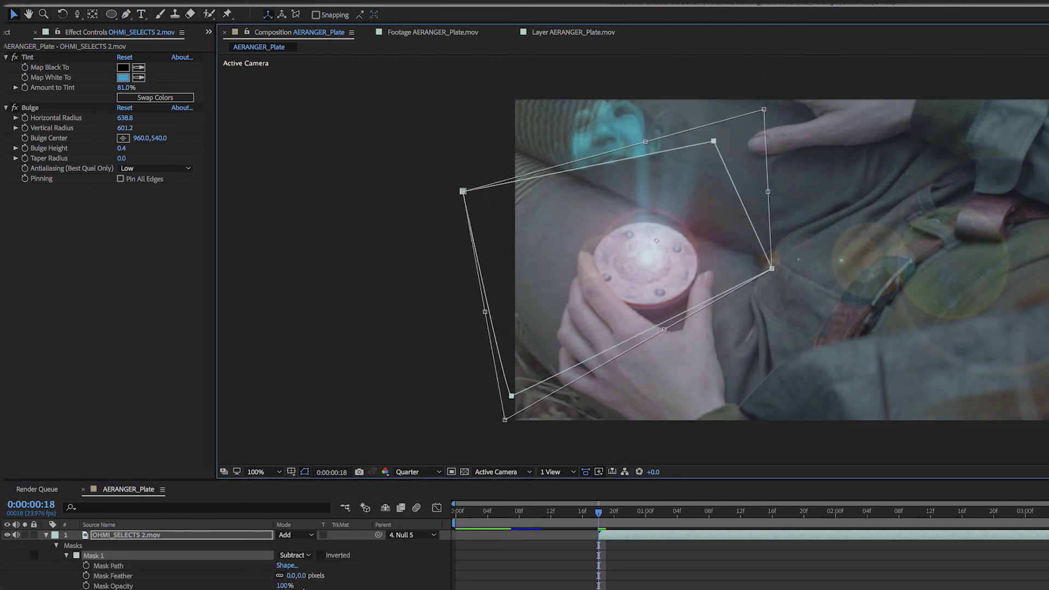
pyautogui.moveTo(292, 575); pyautogui.dragTo(320, 574)
pyautogui.doubleClick(580, 171)
pyautogui.moveTo(580, 170); pyautogui.dragTo(538, 61)
# Keyframe Mask Path and Mask Feather at frame 18, move the mask up off the head at 0:00:01:01, and preview the reveal.
pyautogui.click(87, 566)
pyautogui.click(83, 404)
pyautogui.moveTo(422, 361); pyautogui.dragTo(458, 362)
pyautogui.click(495, 167)
pyautogui.moveTo(315, 71); pyautogui.dragTo(296, 41)
pyautogui.click(437, 527)
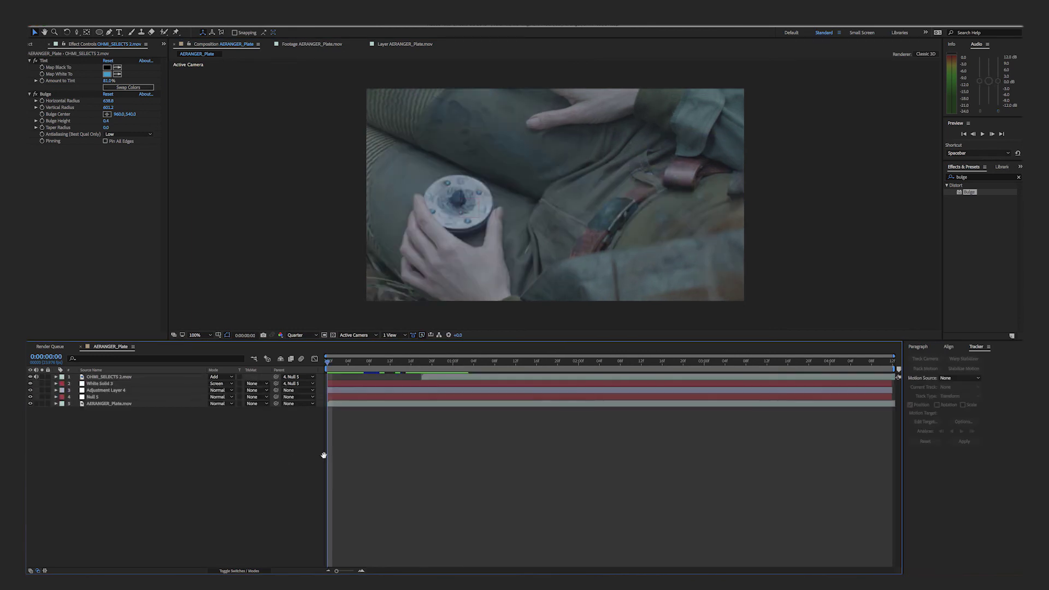
pyautogui.press('space')
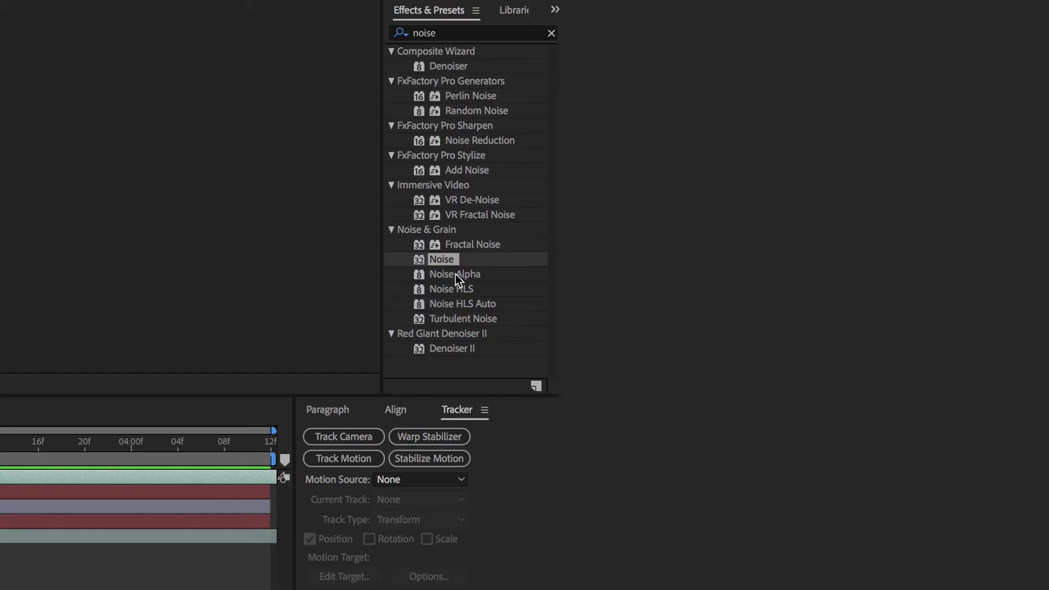
# Apply Noise Alpha to the hologram layer with Random Seed 15°, and keyframe its Amount from 202% at frame 18 to 0% at 0:00:01:07.
pyautogui.click(456, 276)
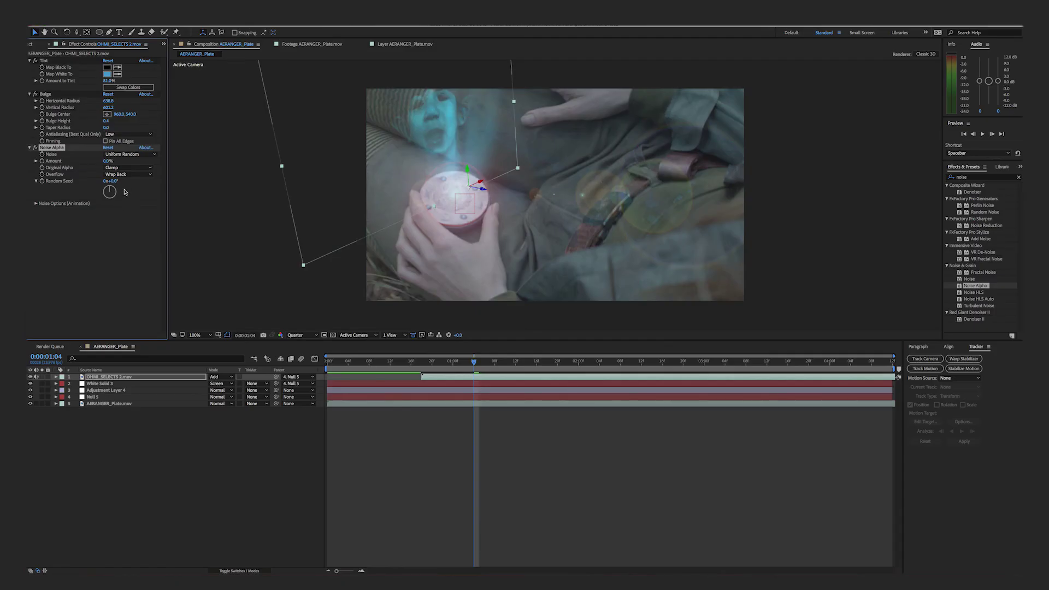
pyautogui.moveTo(116, 163); pyautogui.dragTo(142, 163)
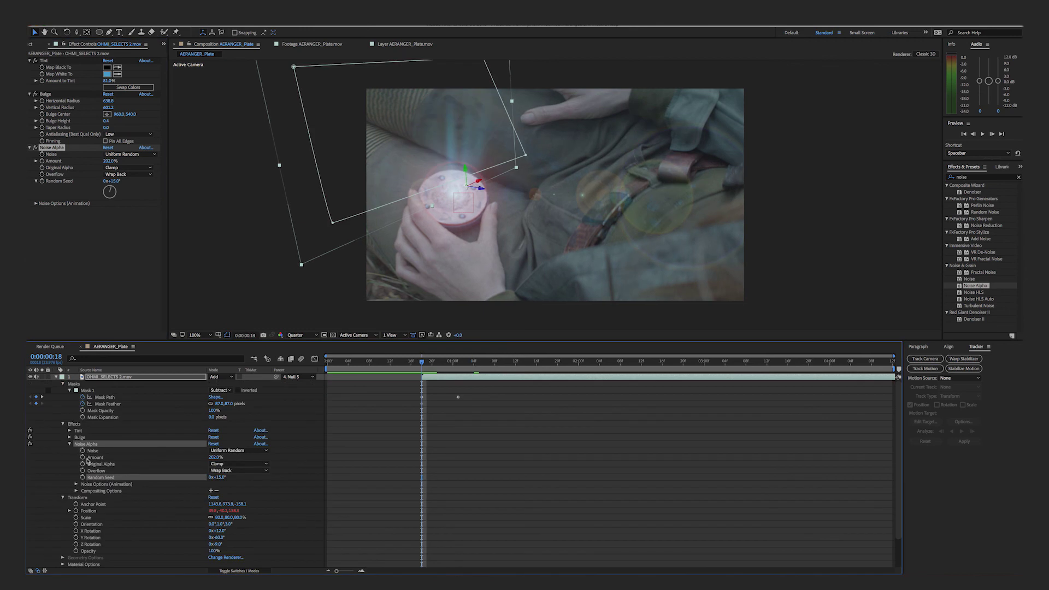
pyautogui.moveTo(425, 365); pyautogui.dragTo(489, 363)
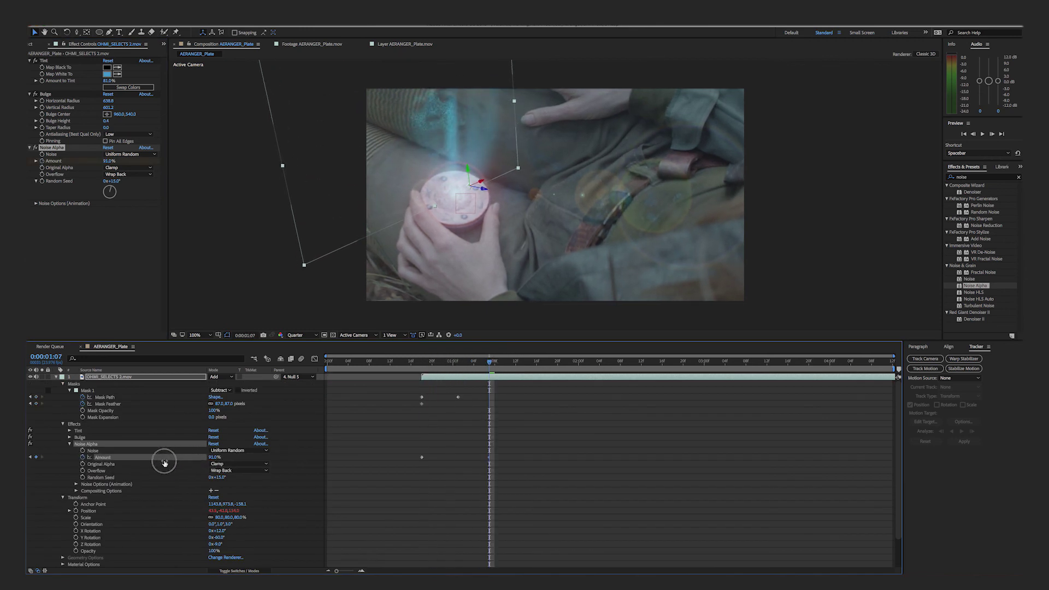
pyautogui.moveTo(164, 462); pyautogui.dragTo(116, 461)
pyautogui.click(418, 363)
pyautogui.press('space')
pyautogui.press('space')
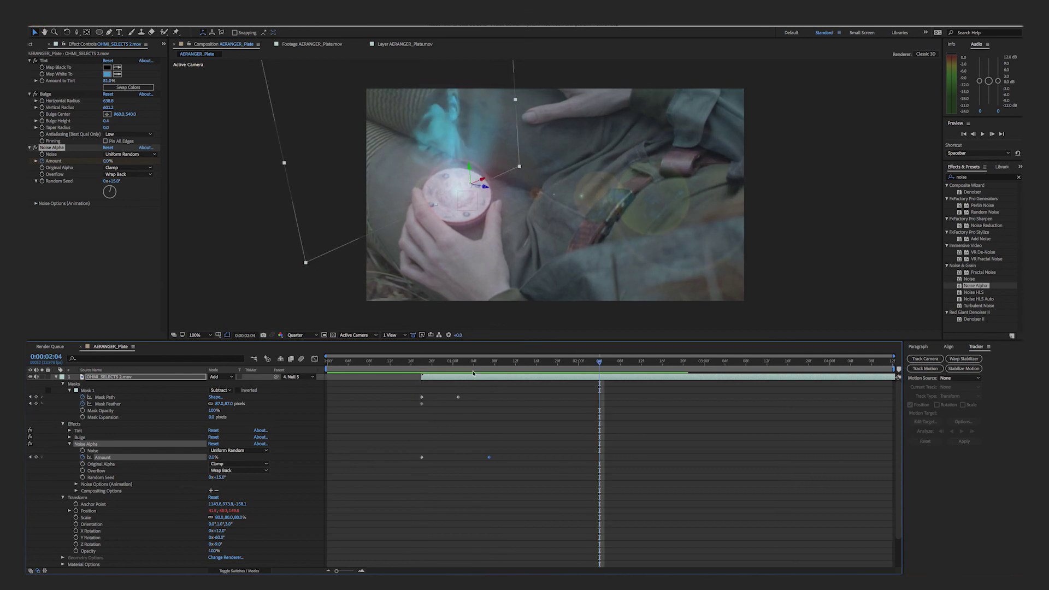
# Add a 202% Noise Alpha Amount keyframe at 0:00:01:01, move the final Amount keyframe to about 0:00:01:14, and play back the composition.
pyautogui.moveTo(424, 364); pyautogui.dragTo(442, 397)
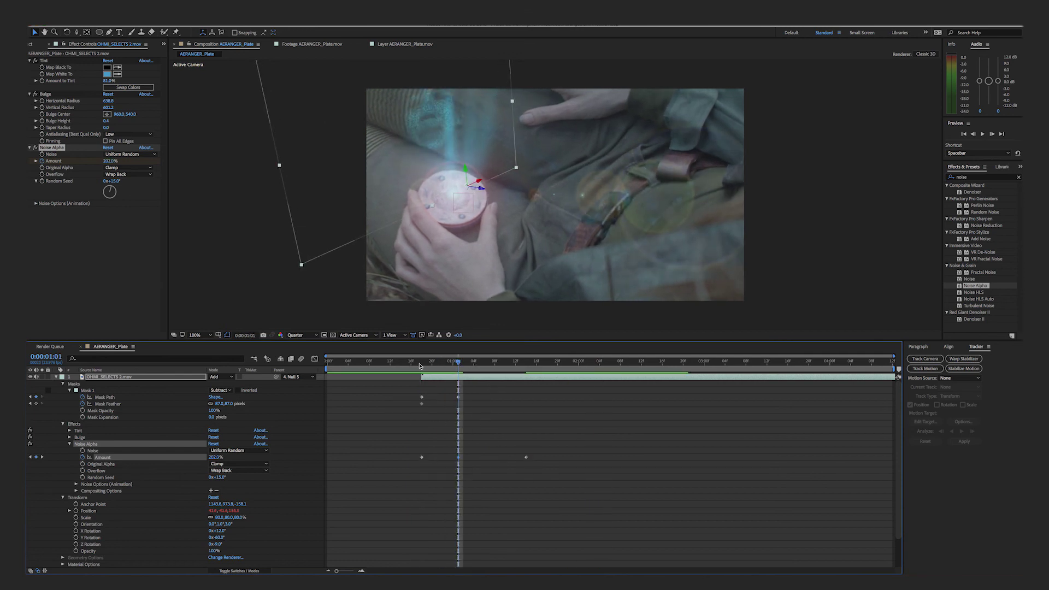
pyautogui.press('space')
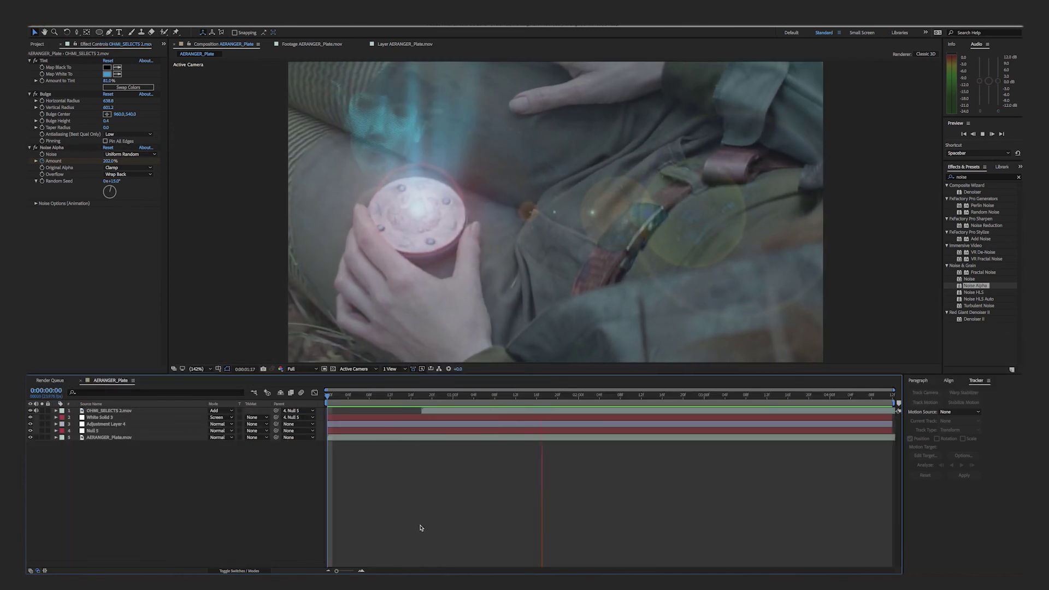